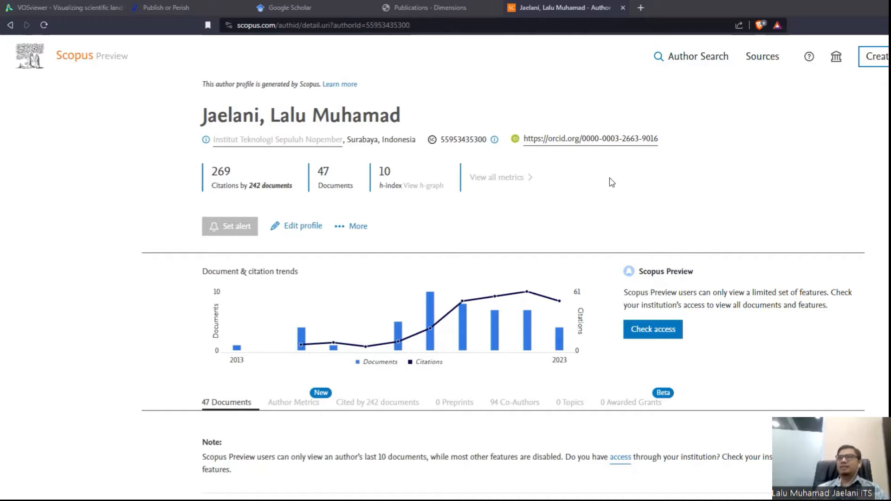
- Switch to Google Scholar and open the signed-in researcher's own profile
click(292, 7)
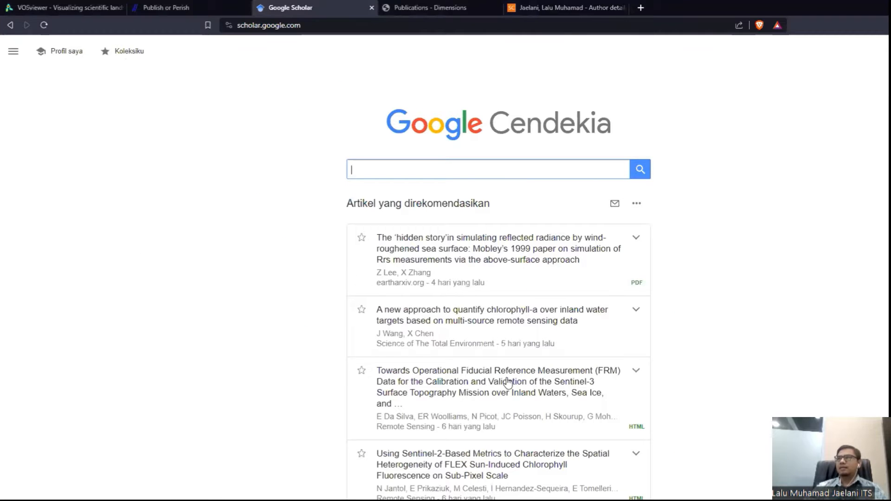
scroll(461, 390, down, 5)
scroll(461, 391, up, 5)
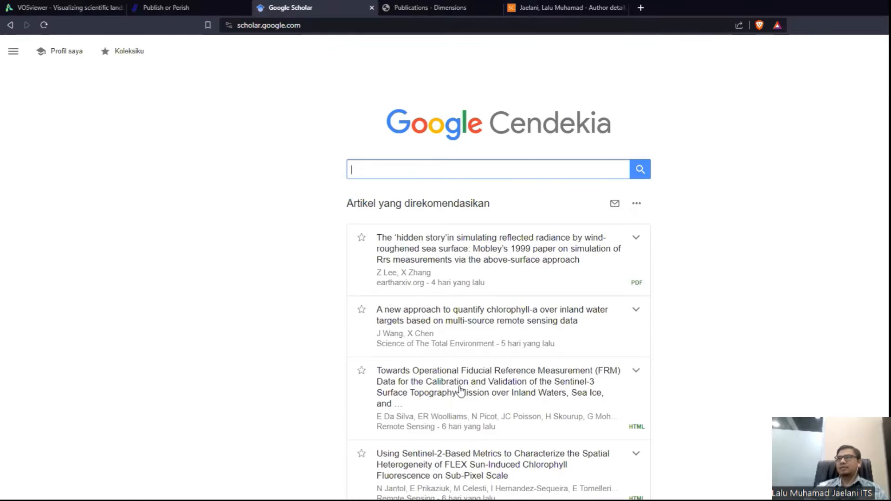
click(67, 52)
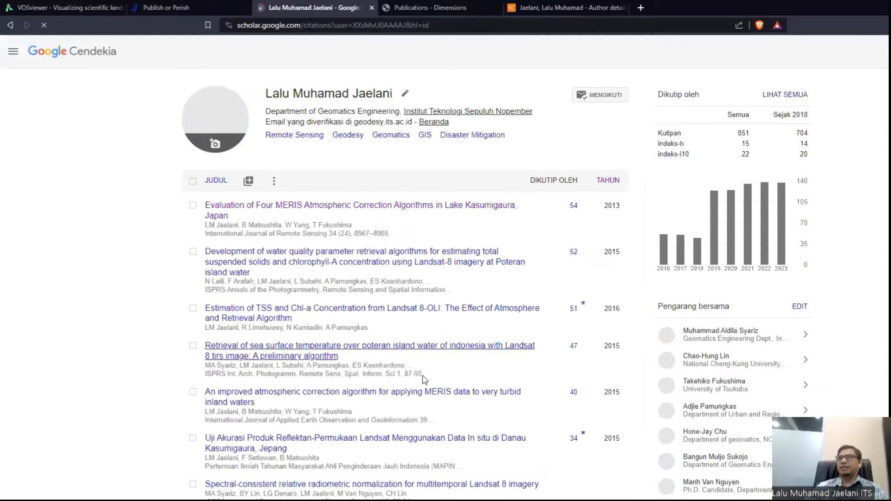
- Look through the profile's article list, citation counts and publication years
scroll(538, 428, down, 2)
scroll(539, 428, up, 2)
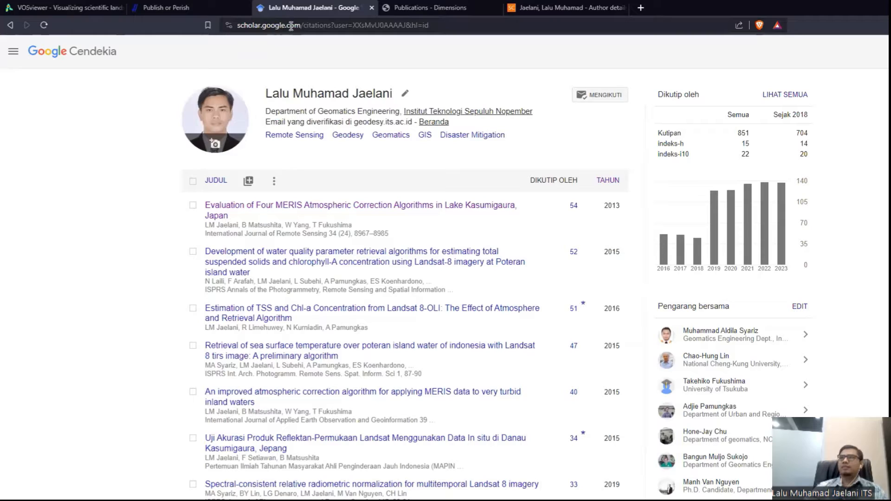
scroll(459, 344, down, 15)
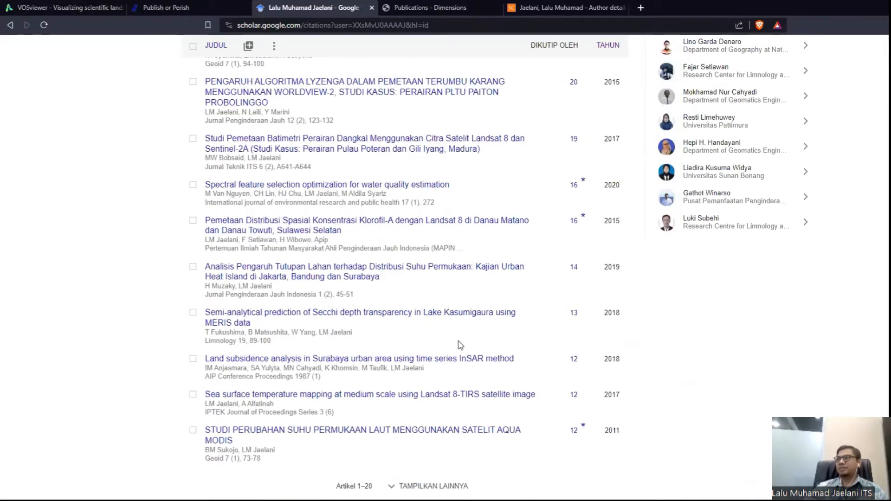
scroll(458, 344, up, 15)
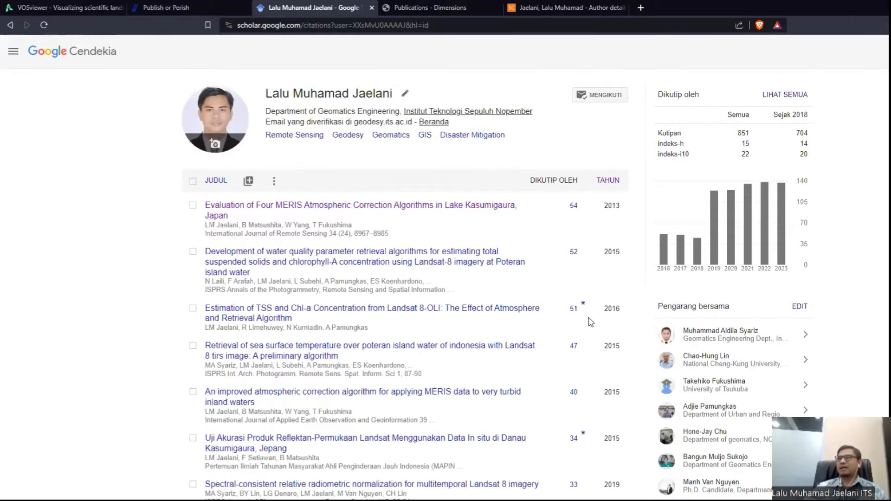
scroll(590, 322, down, 12)
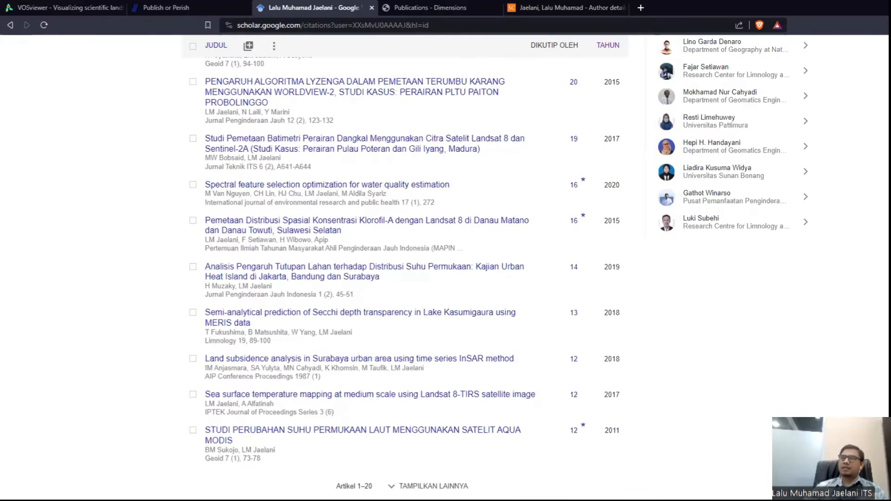
scroll(425, 447, up, 12)
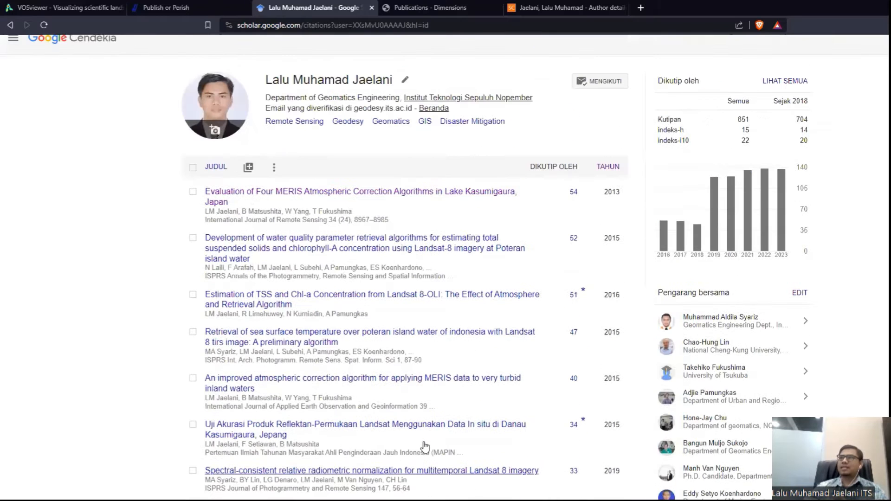
click(391, 195)
scroll(471, 318, up, 1)
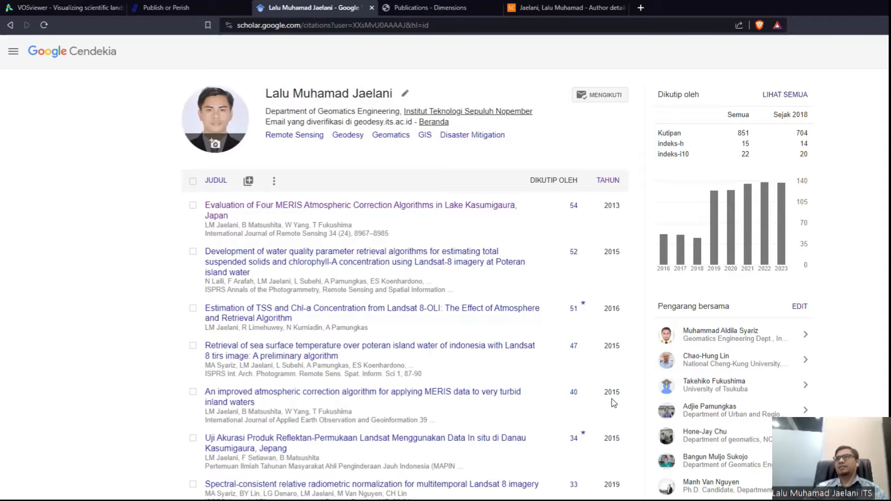
- Switch to Dimensions and look over its publication listing and analytical views
click(397, 8)
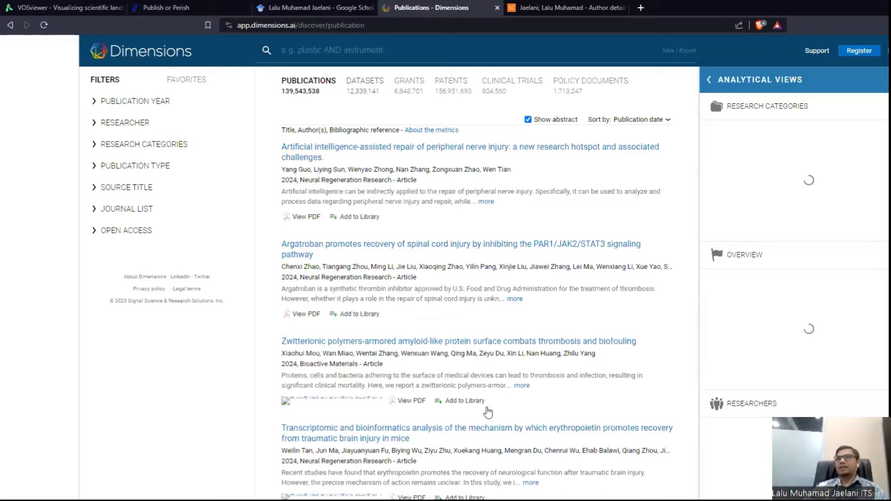
scroll(501, 405, down, 3)
scroll(501, 405, up, 3)
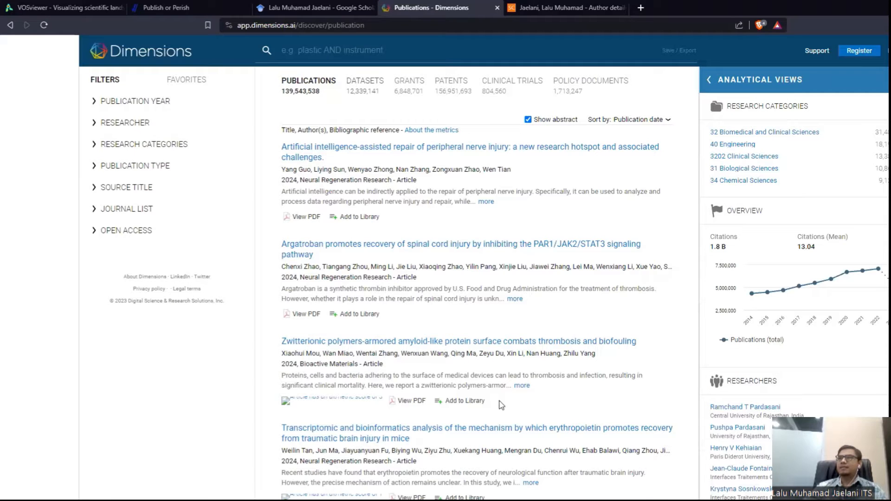
scroll(500, 406, down, 5)
scroll(500, 405, up, 5)
- Sign in to Dimensions with the saved account e-mail and its saved password
click(889, 51)
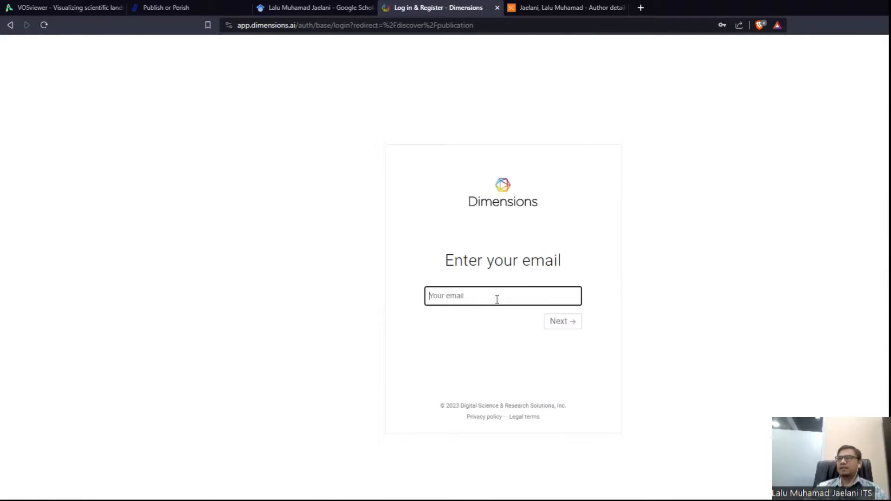
click(497, 299)
click(508, 320)
click(560, 321)
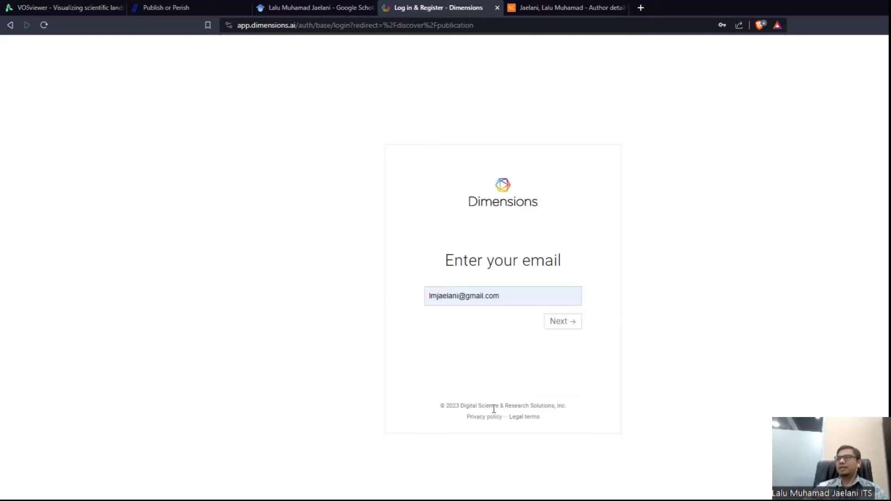
click(488, 323)
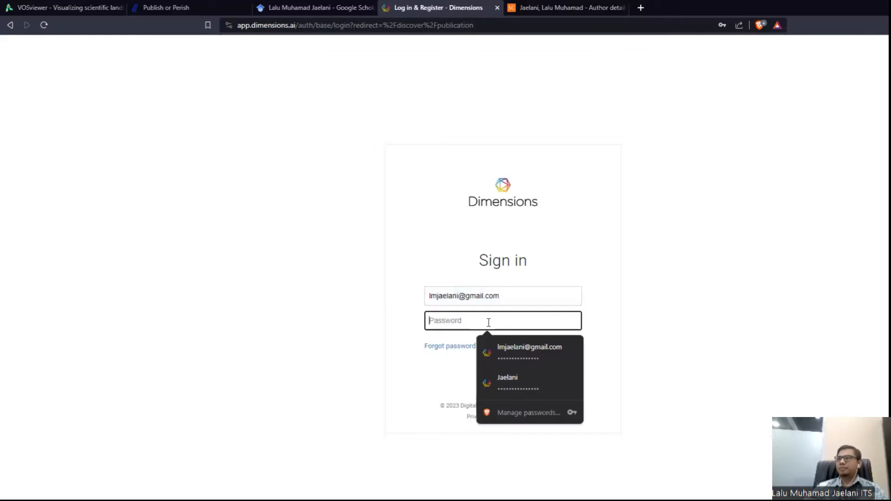
click(512, 356)
click(563, 353)
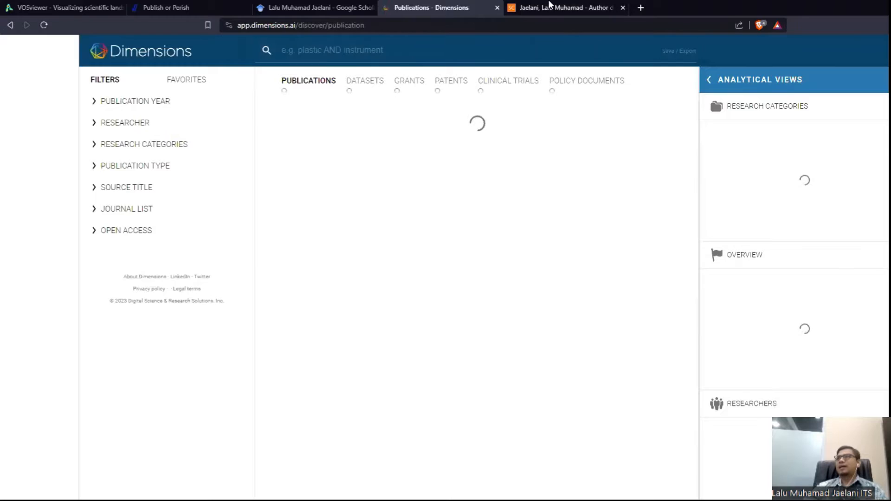
- Switch to the Scopus author profile and examine its metrics, citation trends and list of recent documents
click(548, 8)
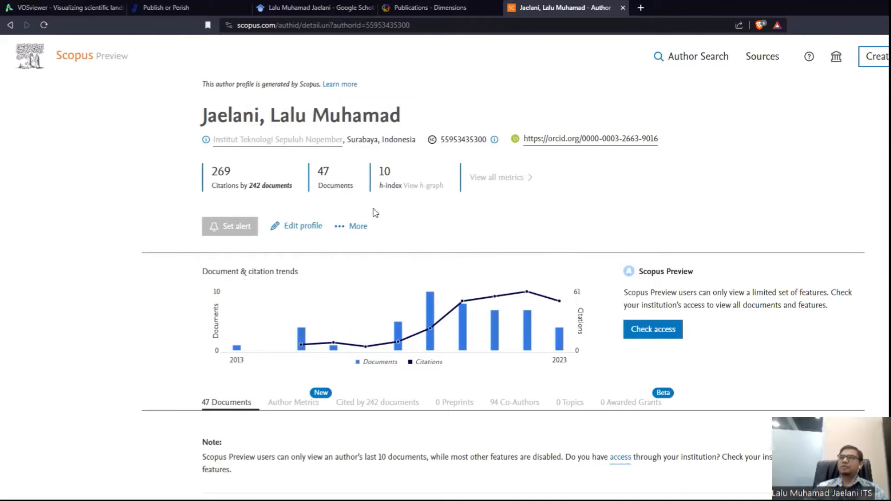
scroll(522, 330, down, 14)
scroll(343, 277, up, 6)
scroll(343, 277, down, 10)
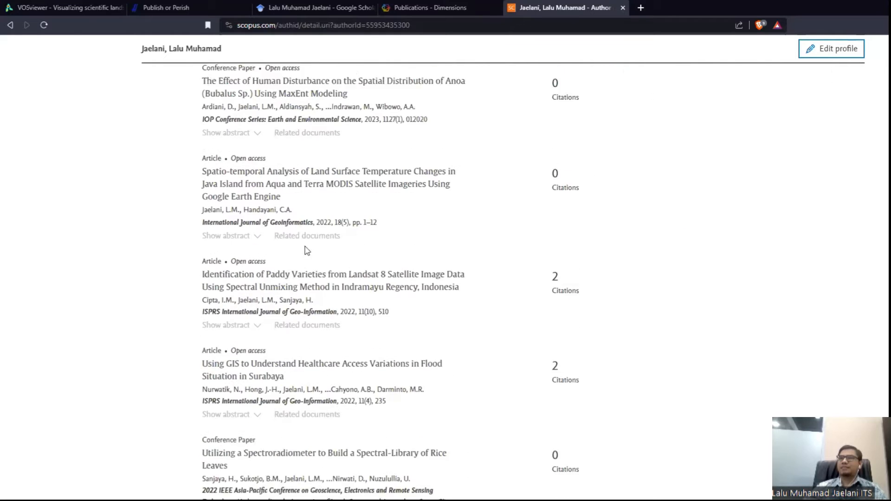
scroll(314, 275, down, 7)
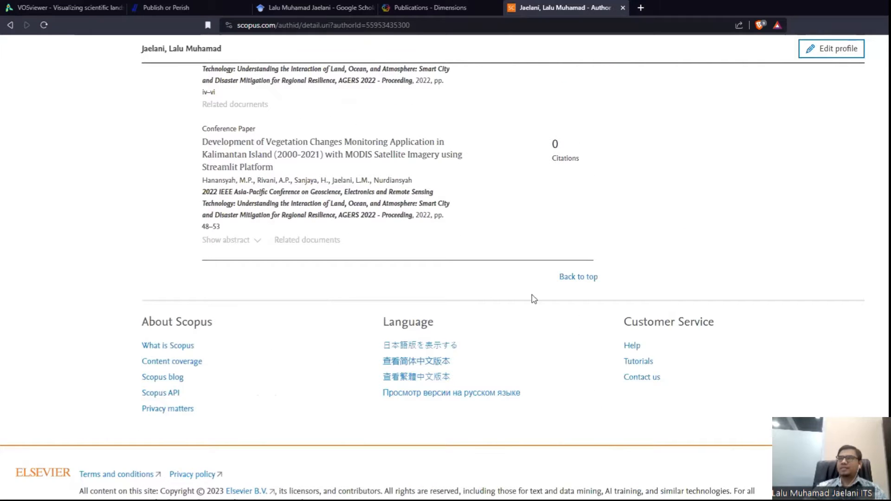
scroll(354, 258, up, 12)
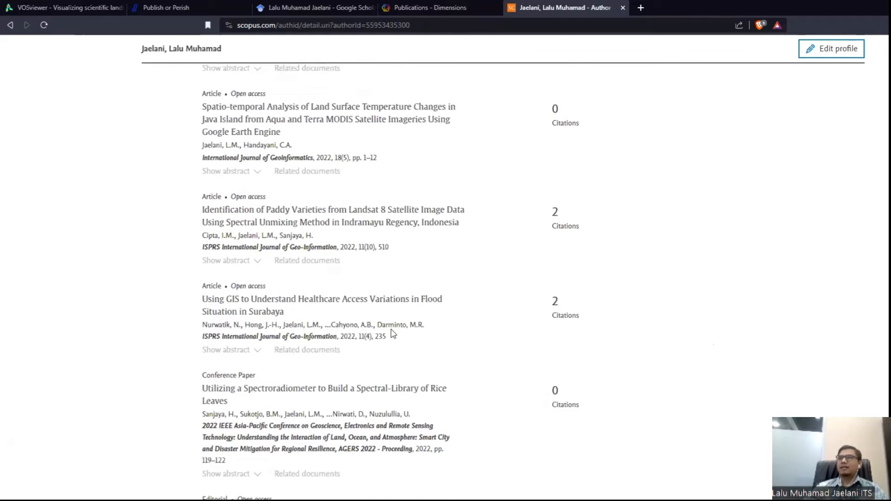
scroll(399, 325, up, 8)
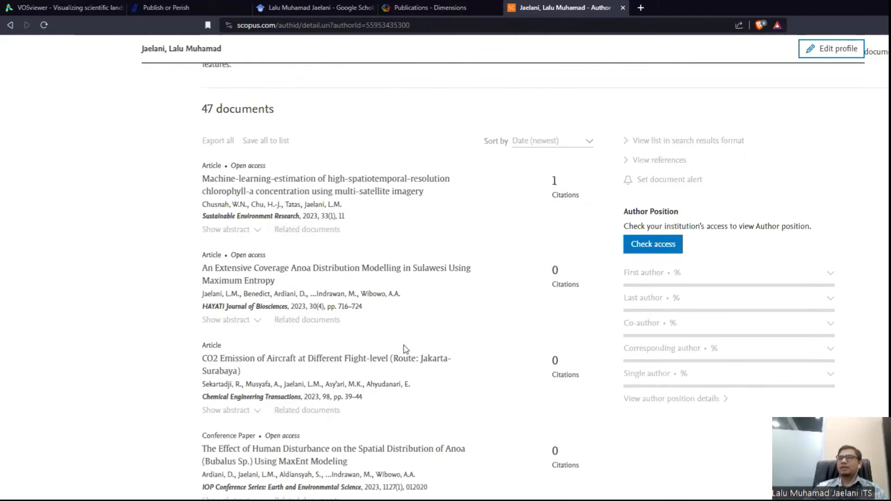
scroll(406, 350, up, 2)
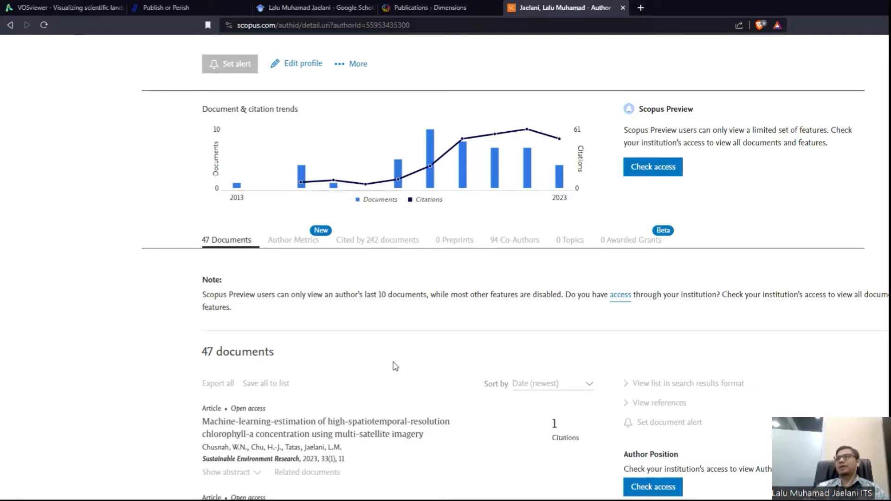
scroll(393, 364, up, 2)
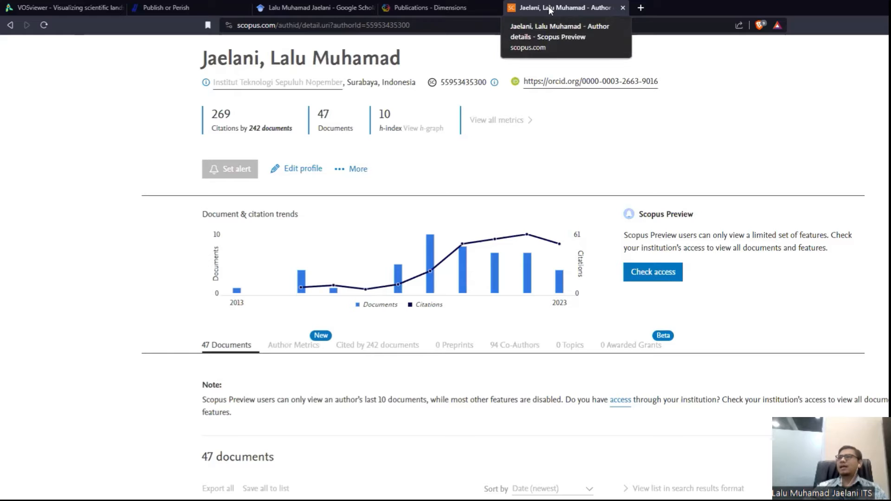
scroll(438, 428, up, 1)
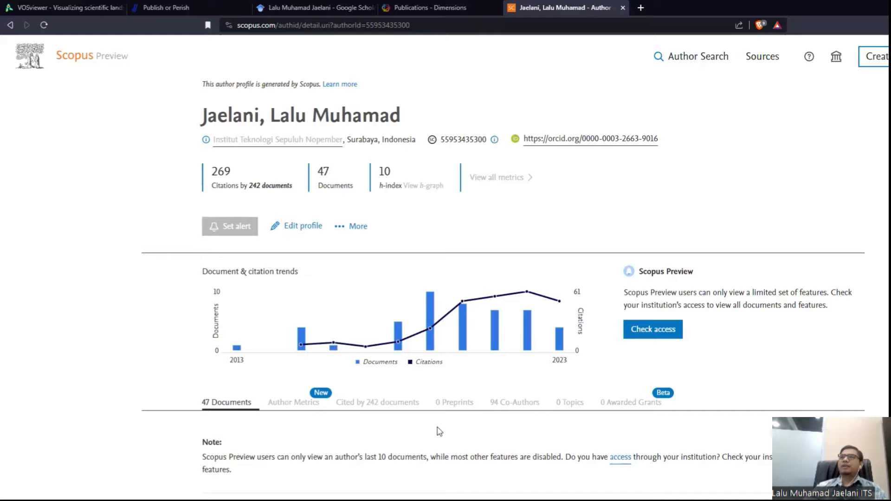
- Return to the Google Scholar profile, load more articles beyond the first 20 and look through the extended list
click(326, 6)
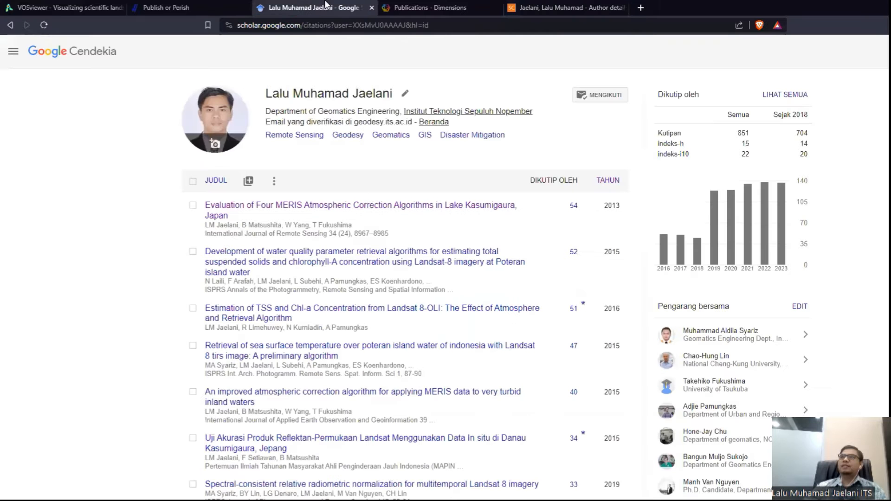
scroll(329, 245, down, 14)
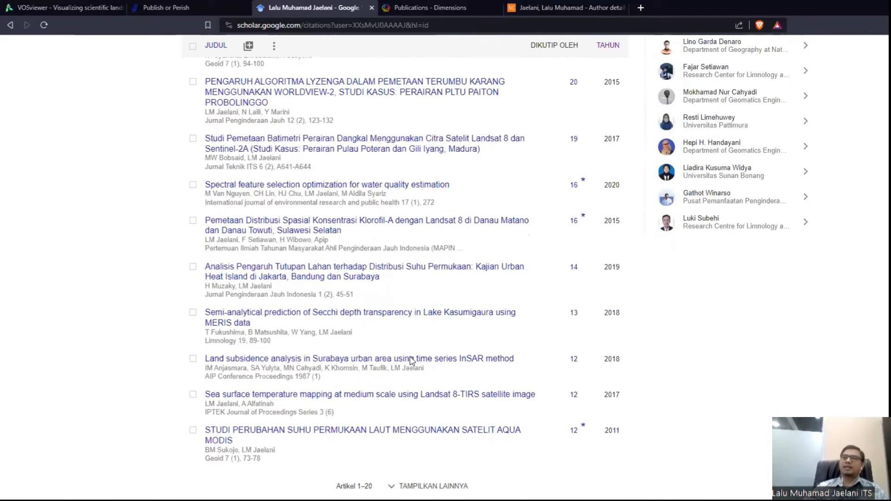
click(429, 485)
scroll(433, 447, down, 1)
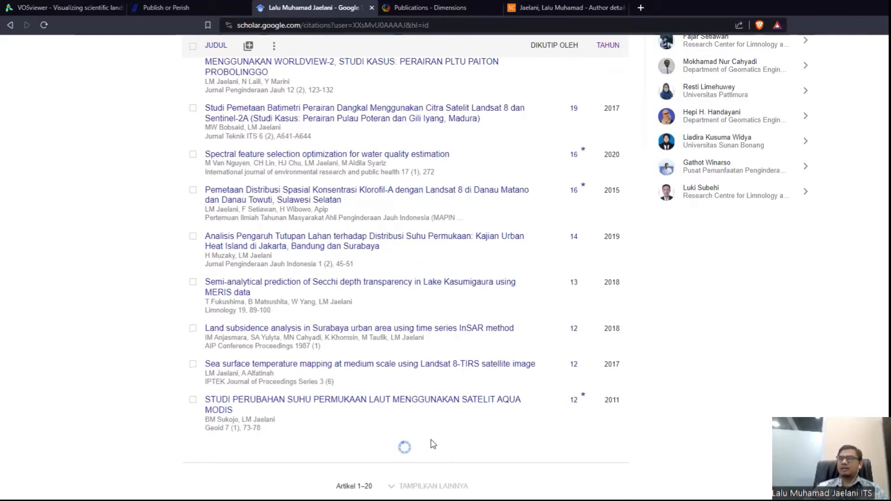
scroll(432, 444, down, 5)
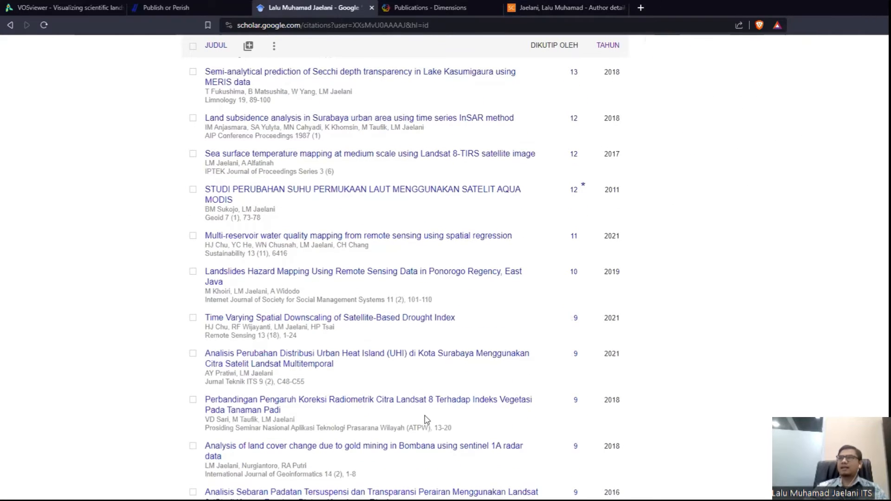
scroll(424, 422, up, 9)
scroll(400, 383, up, 7)
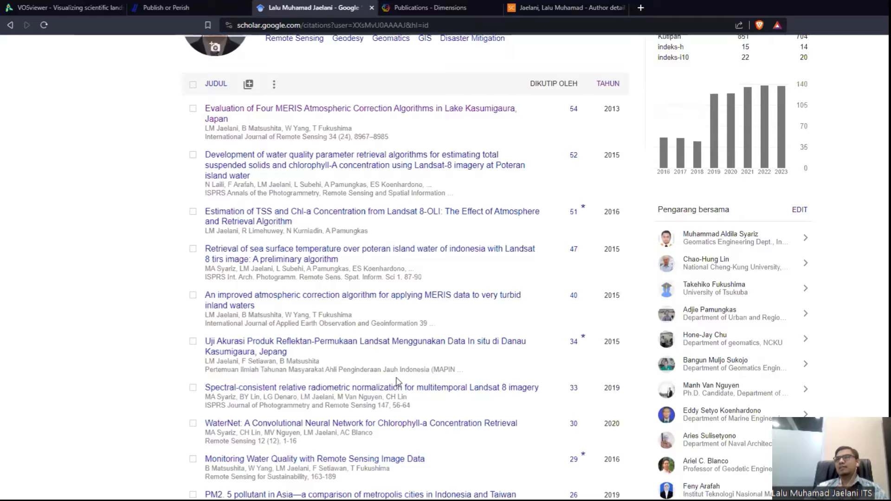
scroll(396, 379, down, 8)
scroll(396, 383, up, 8)
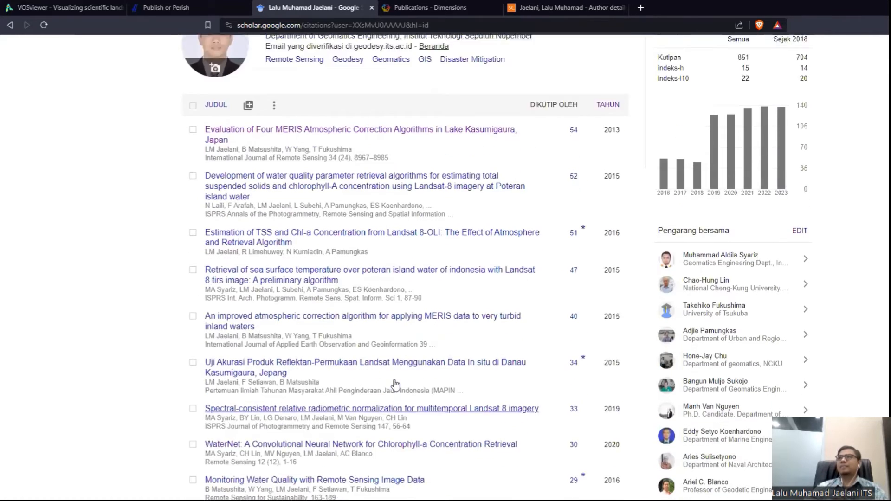
- Check the signed-in Dimensions publications page, and compare it with the document list on the Scopus author profile
click(413, 6)
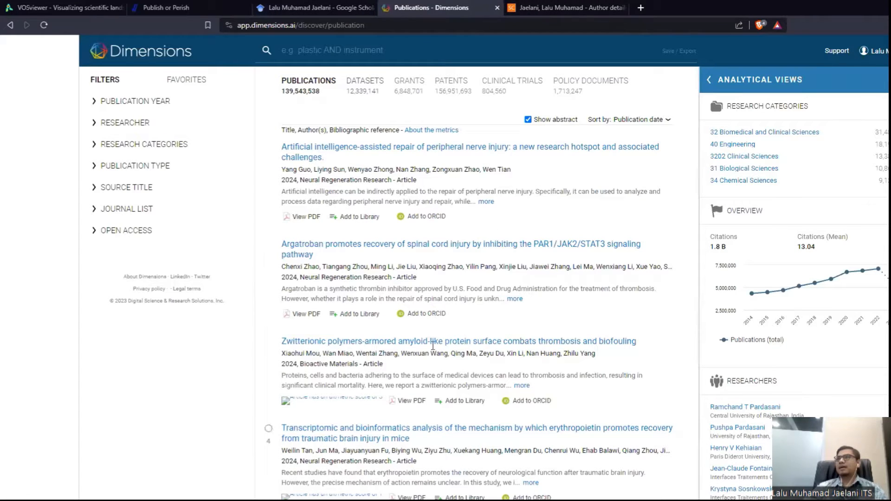
click(557, 8)
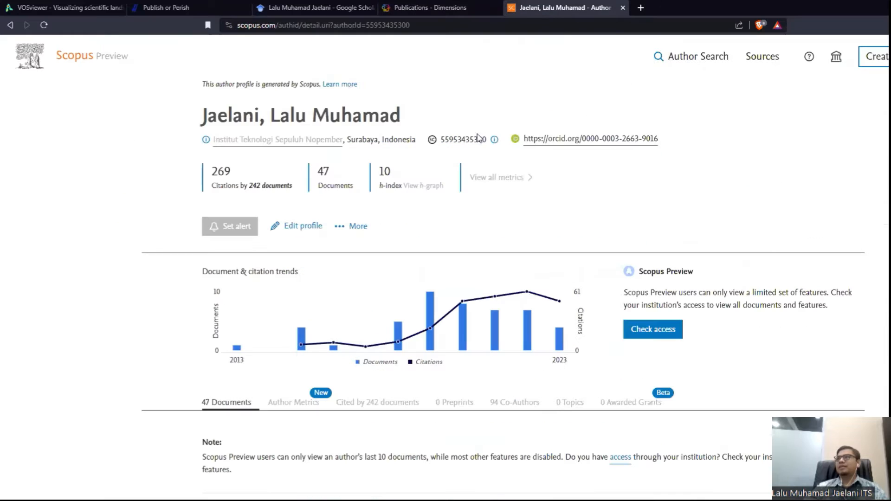
scroll(431, 394, down, 4)
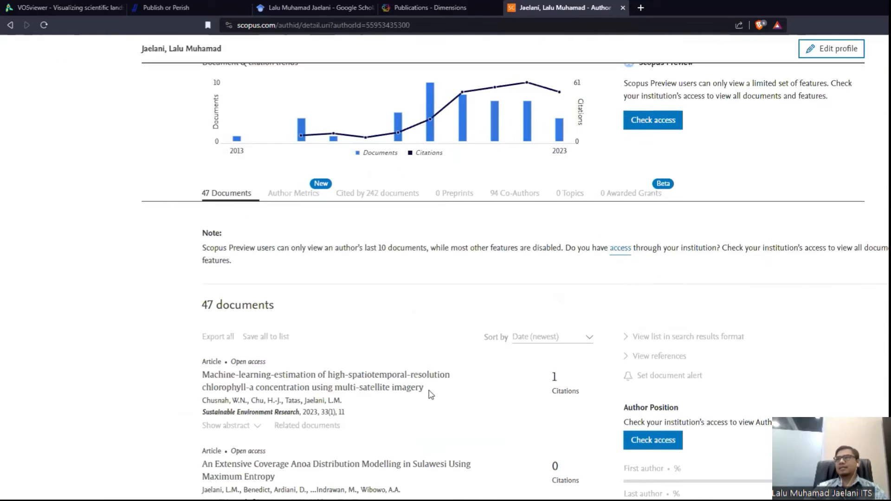
scroll(431, 395, up, 5)
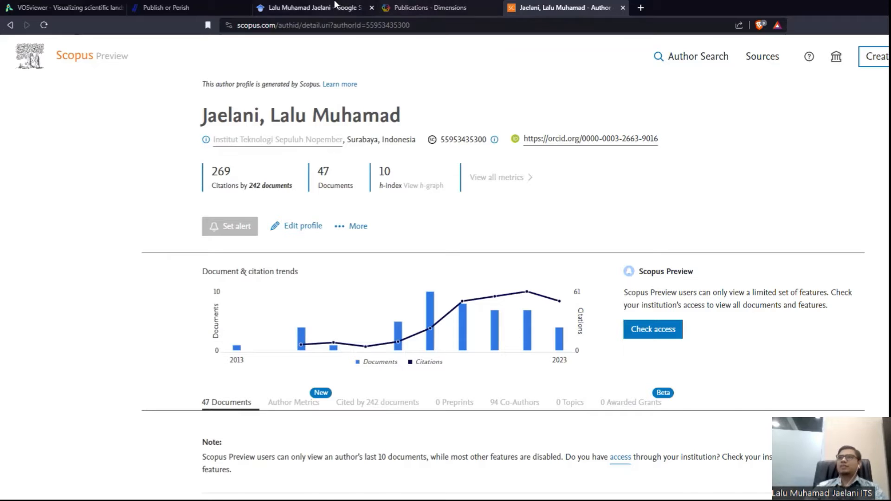
- Return to the Google Scholar profile and open the details of "Evaluation of Four MERIS Atmospheric Correction Algorithms in Lake Kasumigaura, Japan"
click(320, 8)
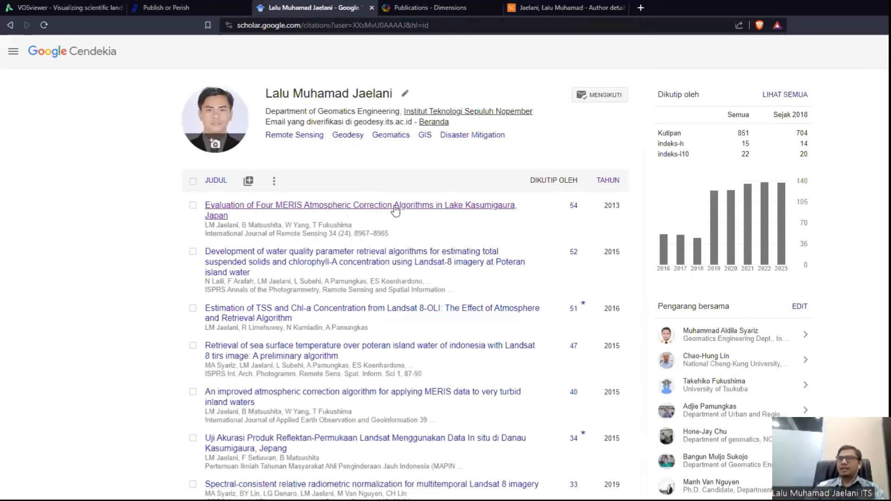
right_click(337, 206)
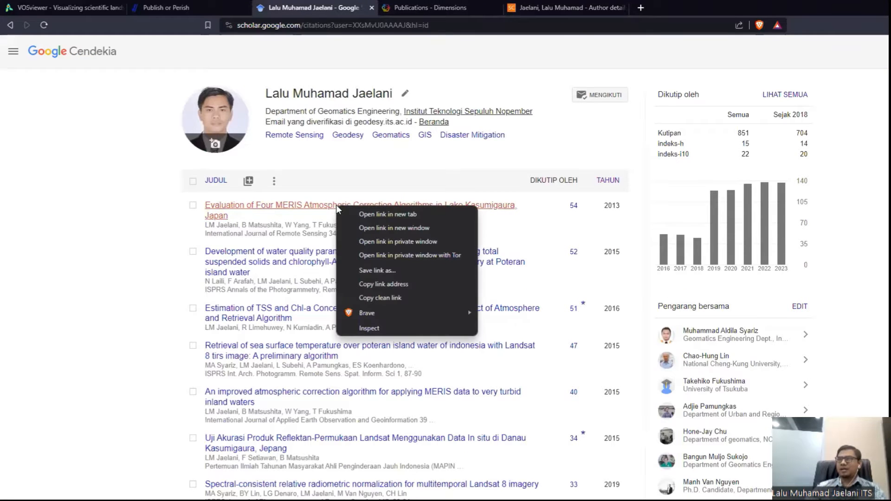
click(297, 207)
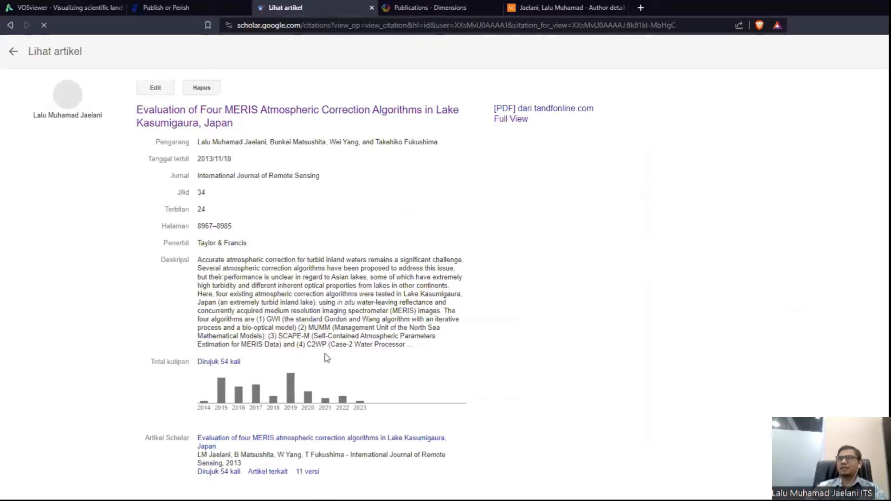
- Open the mendeley.com website in a new browser tab
click(642, 10)
text(med)
key(BackSpace)
text(ndeley.com)
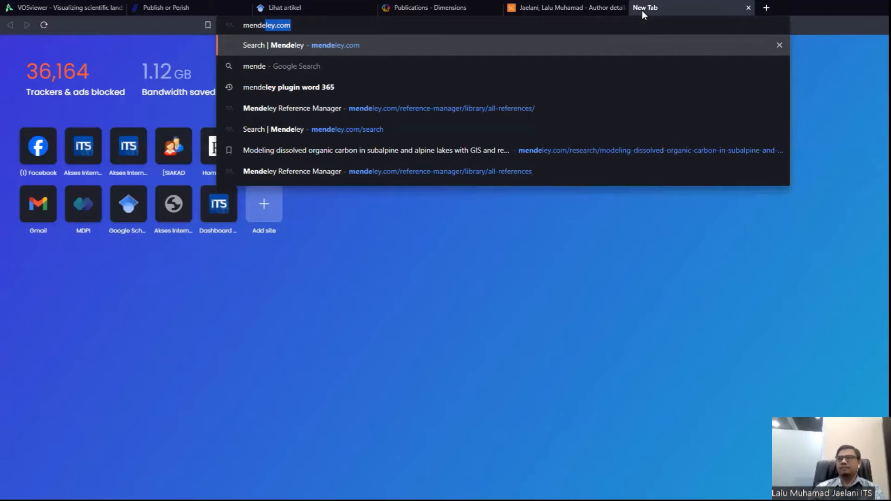
key(Return)
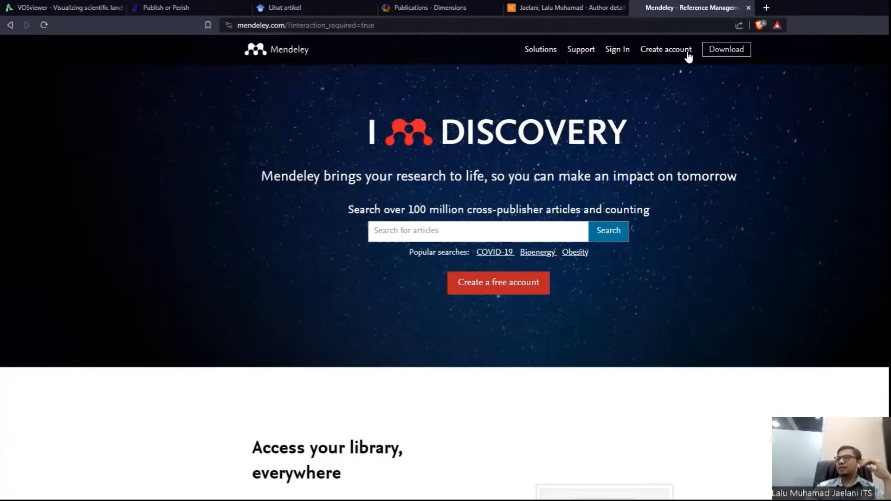
- Sign in to Mendeley with the remembered account e-mail and its saved password
click(622, 51)
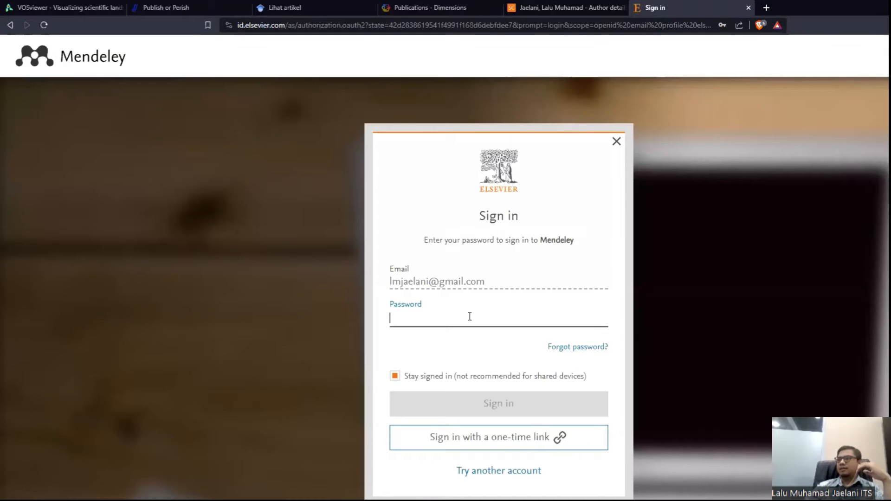
click(470, 316)
click(496, 350)
click(484, 399)
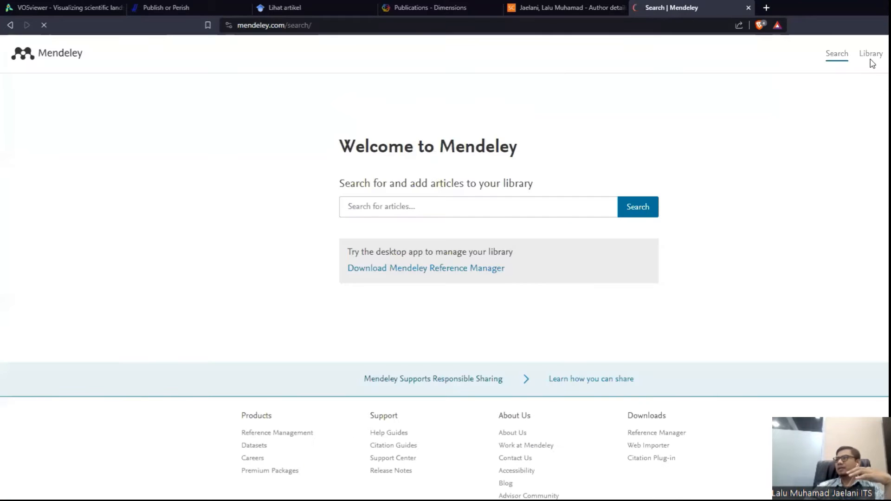
- Open the Mendeley library and look through the full list of references
click(870, 54)
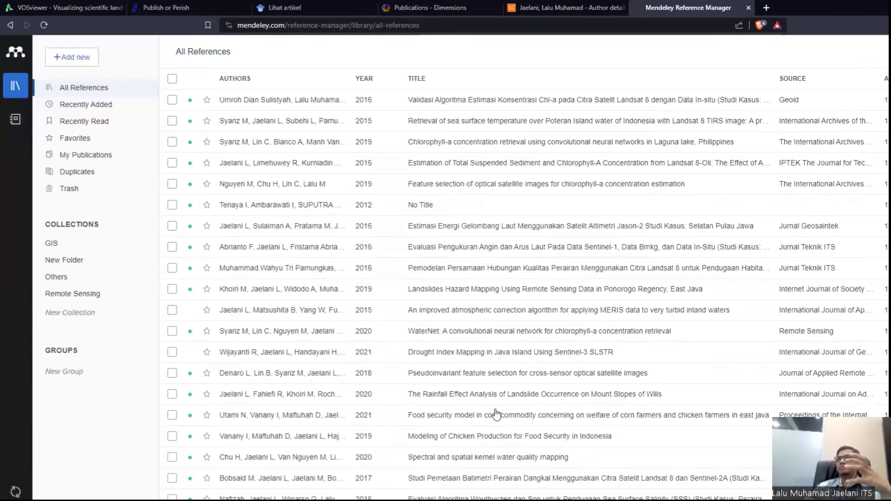
scroll(492, 416, down, 8)
scroll(496, 413, up, 7)
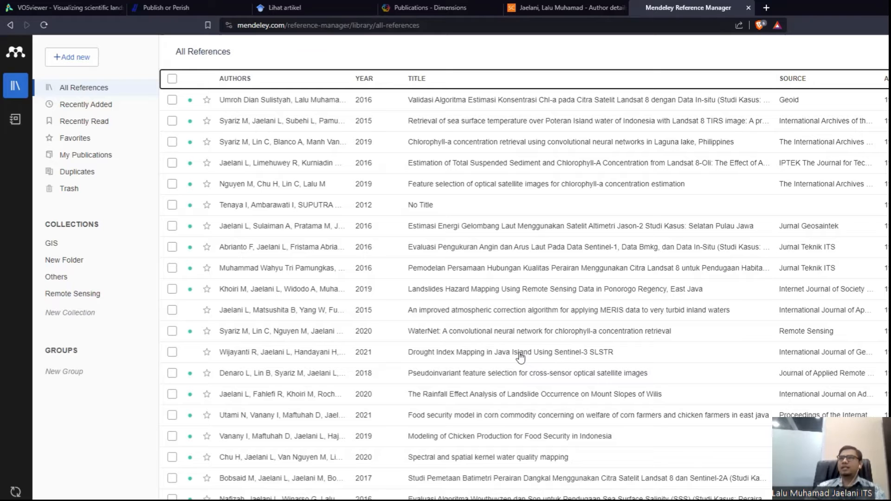
- Show only the account owner's own publications in the Mendeley library and look through that list
click(111, 110)
click(93, 138)
click(94, 162)
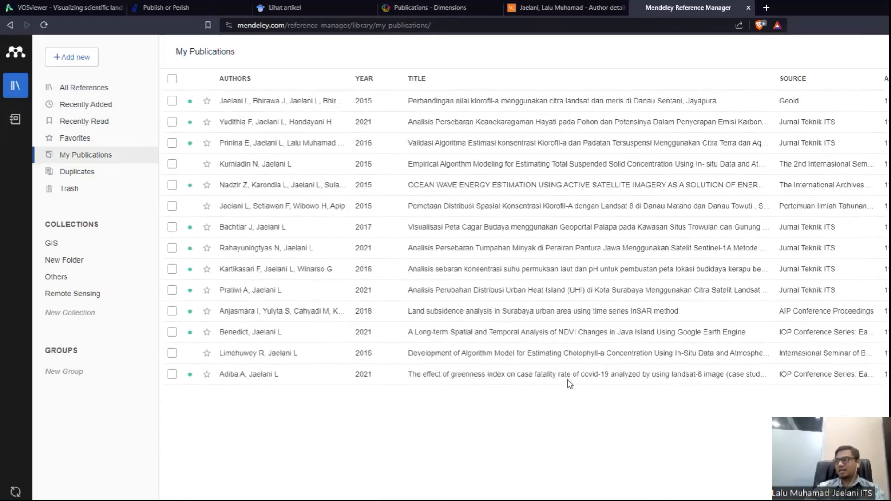
scroll(569, 383, down, 15)
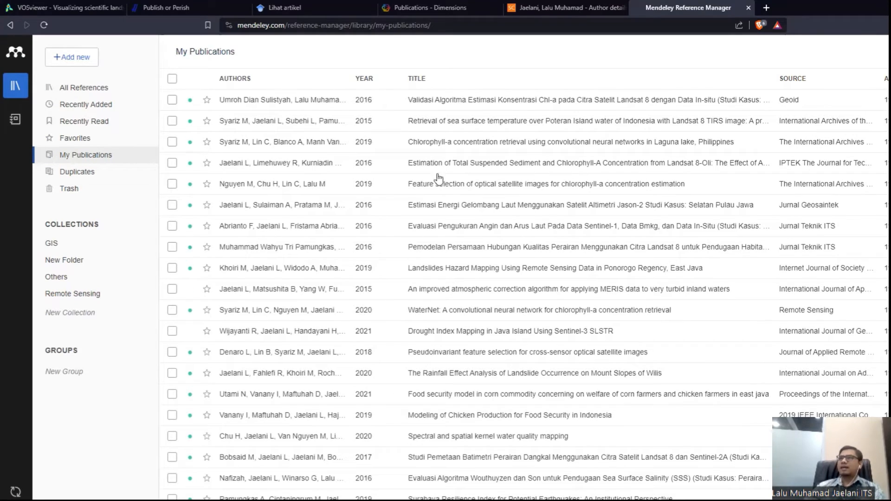
- Go back from the Google Scholar article to the author profile, and compare it with the Dimensions, Scopus and Mendeley pages
click(320, 5)
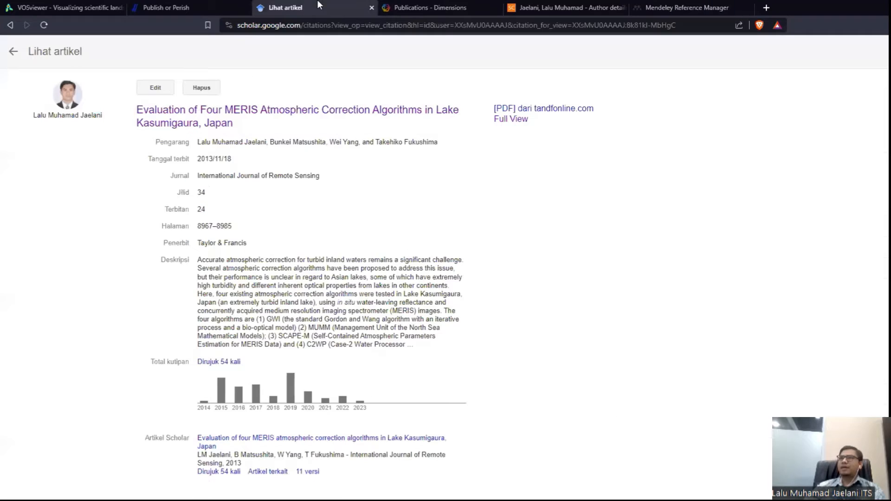
click(13, 51)
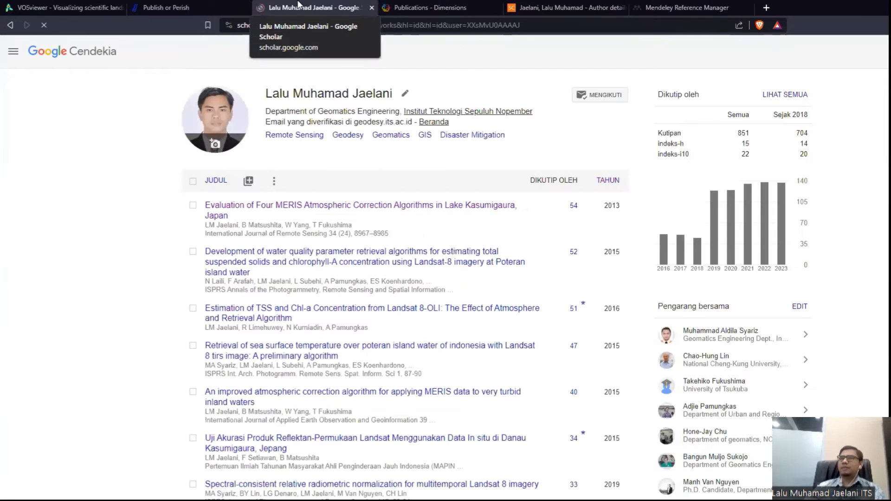
click(451, 7)
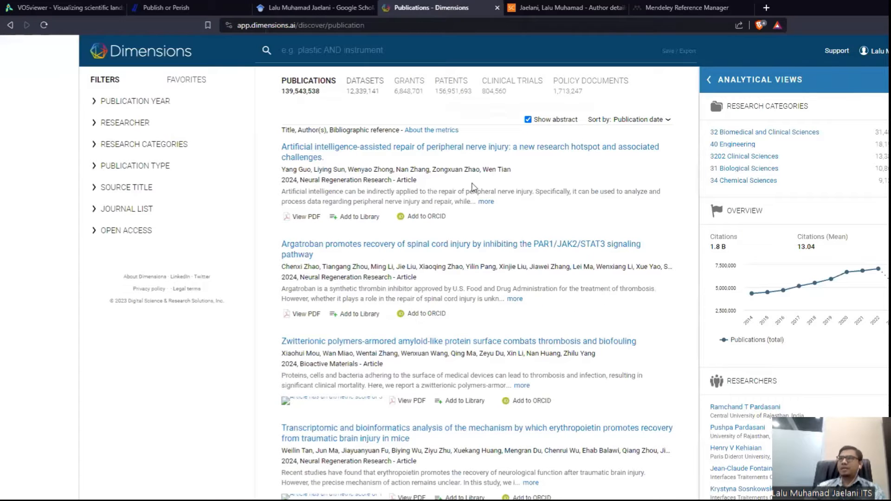
click(565, 6)
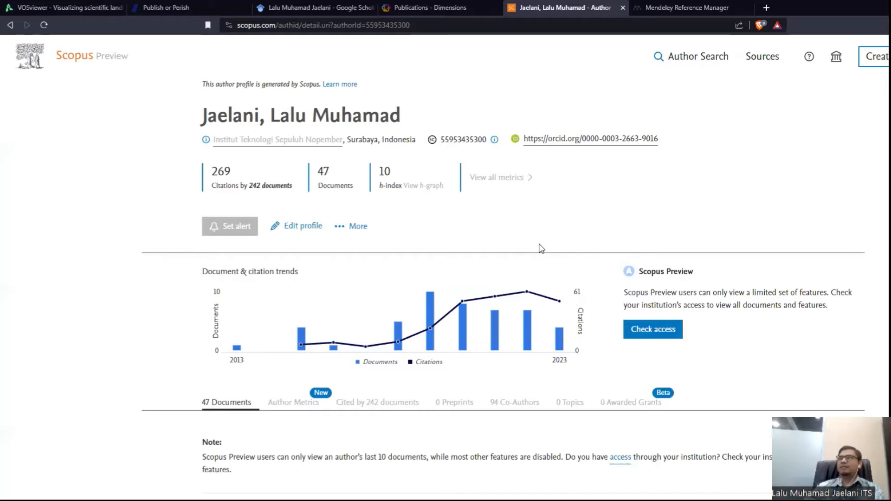
click(656, 5)
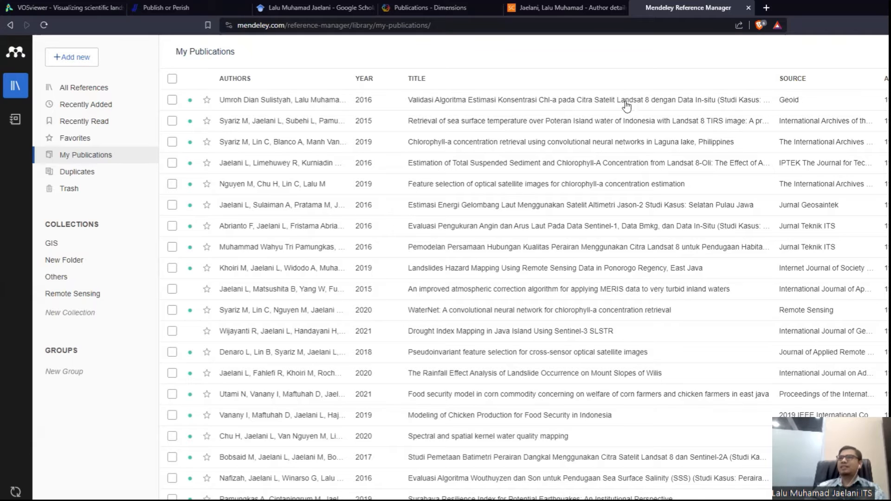
click(547, 7)
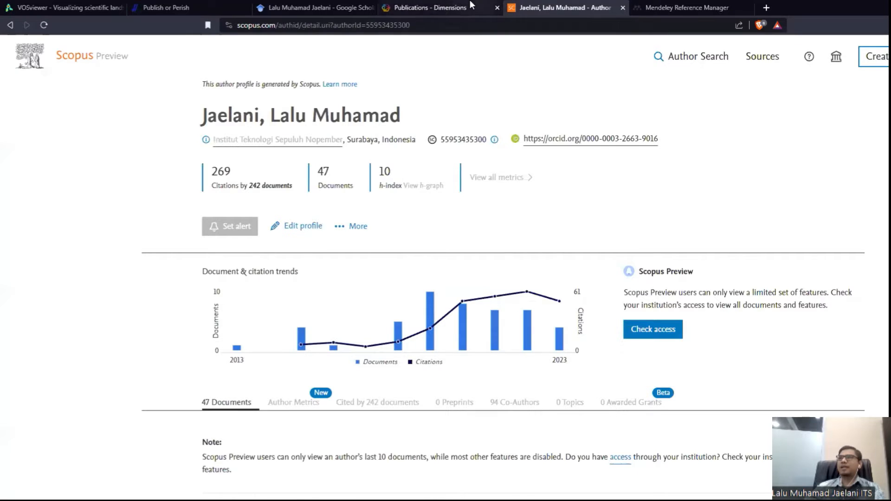
click(436, 7)
click(348, 8)
- Switch to the Publish or Perish web page and read its description and intended uses of the software
click(167, 8)
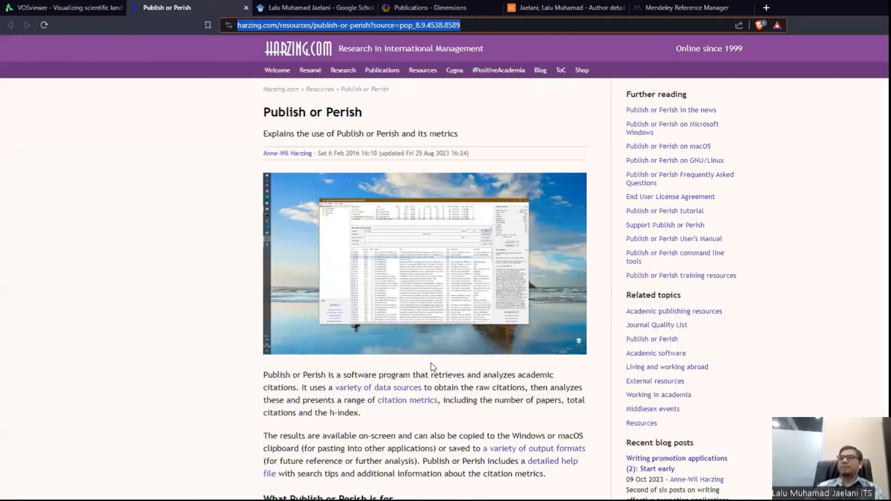
scroll(431, 366, down, 10)
scroll(431, 367, up, 5)
scroll(433, 367, up, 5)
scroll(433, 367, up, 1)
scroll(423, 388, down, 7)
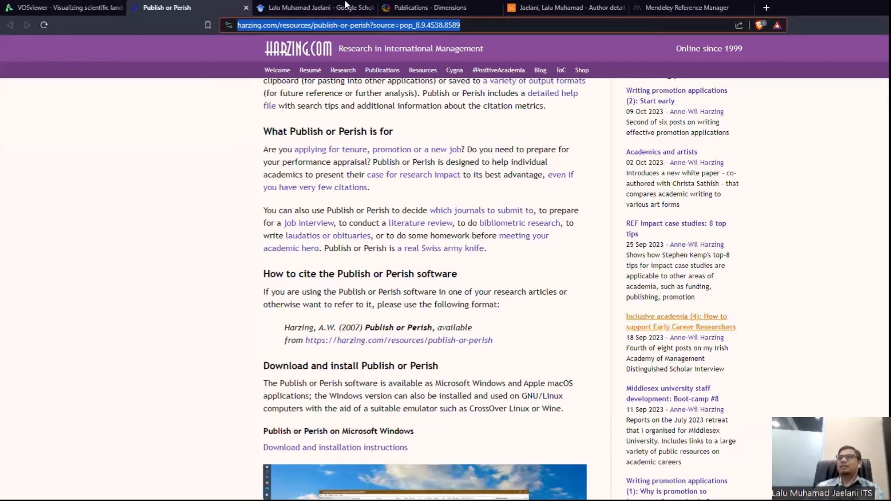
- Go from the Google Scholar profile to the Scholar home page and search for "mangrove"
click(315, 7)
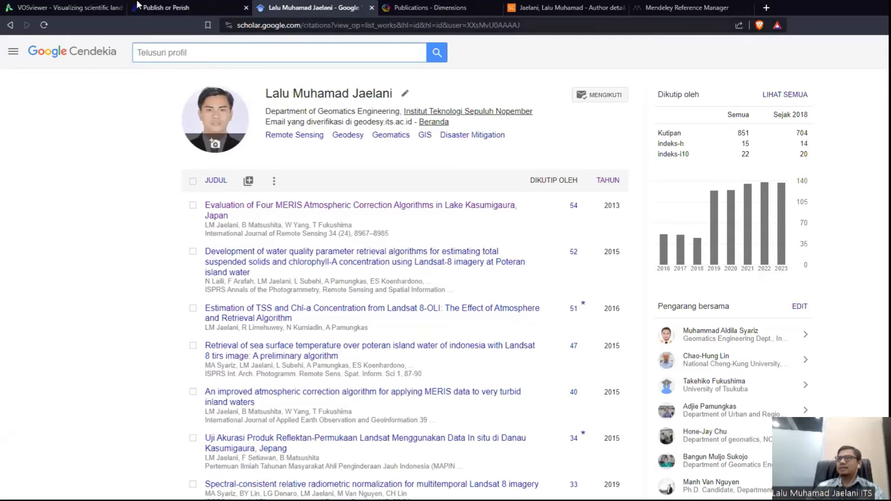
click(59, 54)
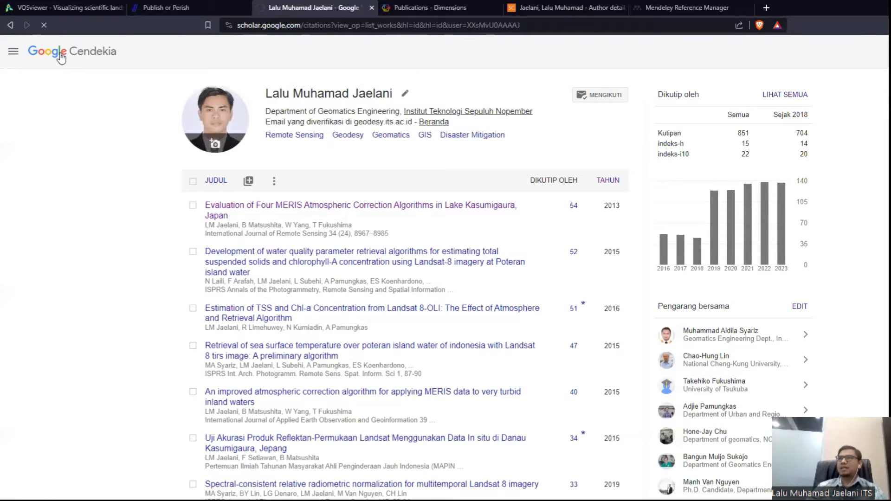
click(434, 167)
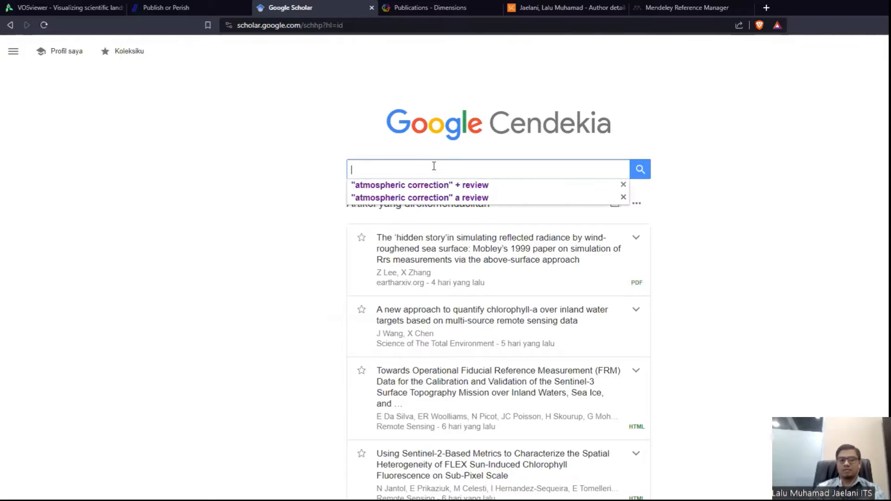
text(mangrove)
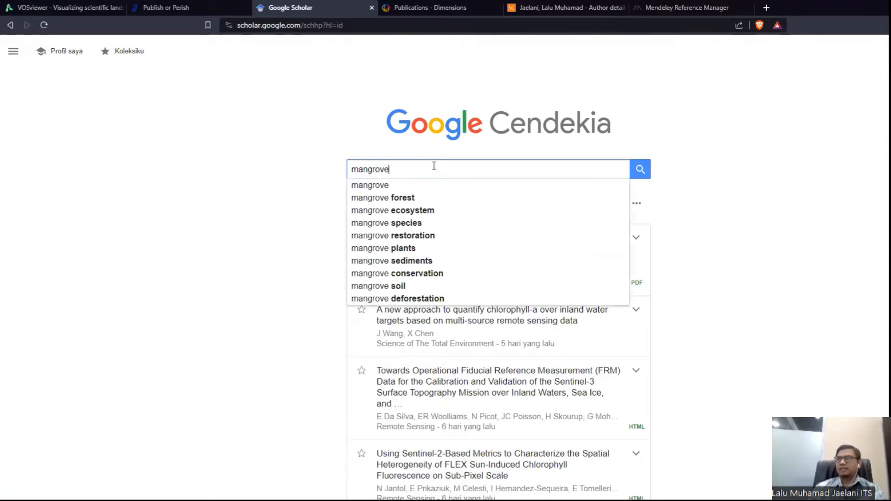
key(Return)
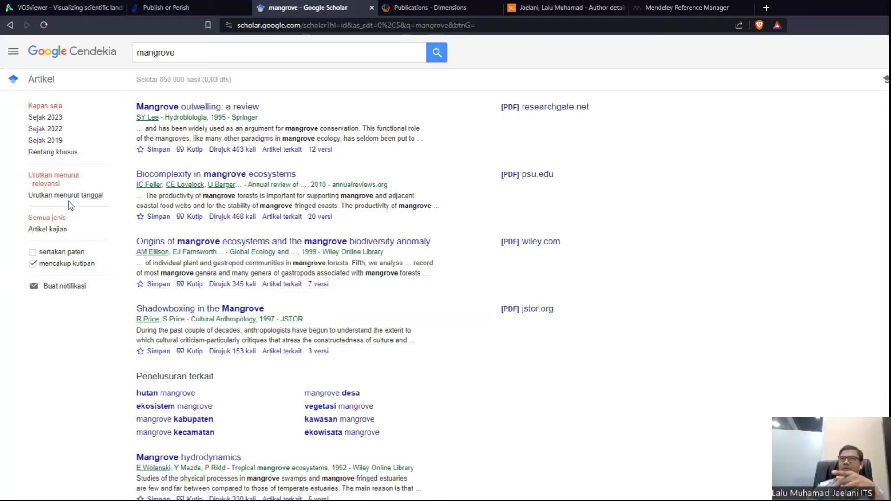
- Look through the mangrove search results in Google Scholar and compare them with the My Publications list in Mendeley
scroll(339, 274, down, 6)
scroll(388, 395, down, 2)
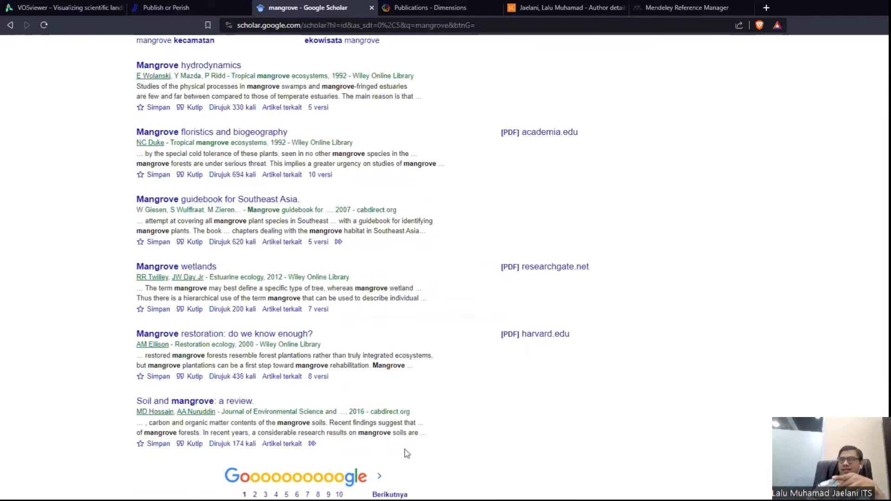
scroll(407, 454, up, 10)
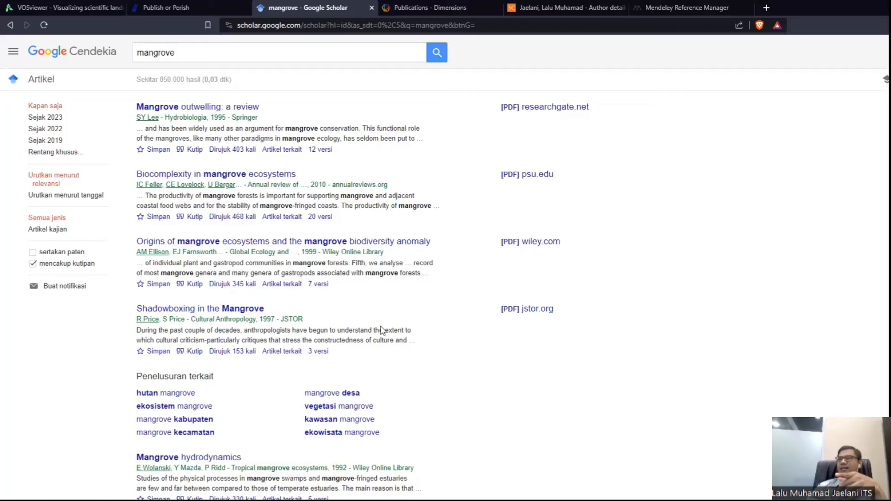
scroll(378, 330, down, 5)
click(687, 6)
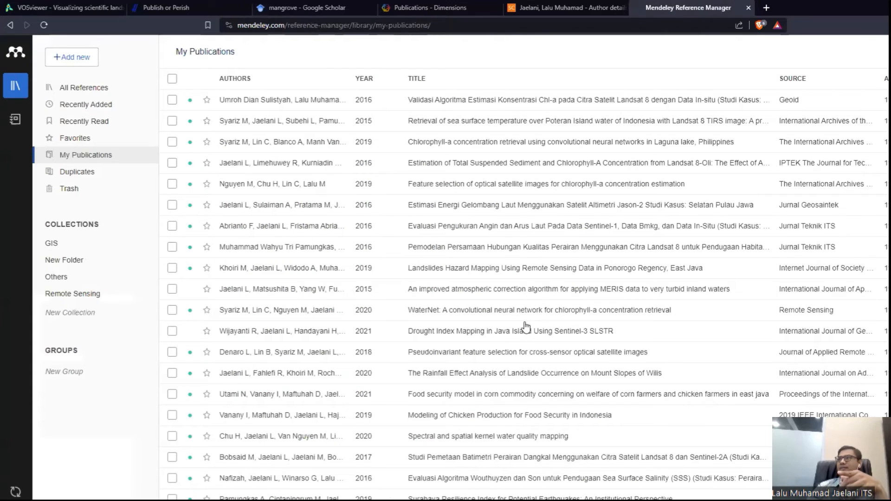
scroll(525, 326, down, 10)
scroll(527, 313, up, 10)
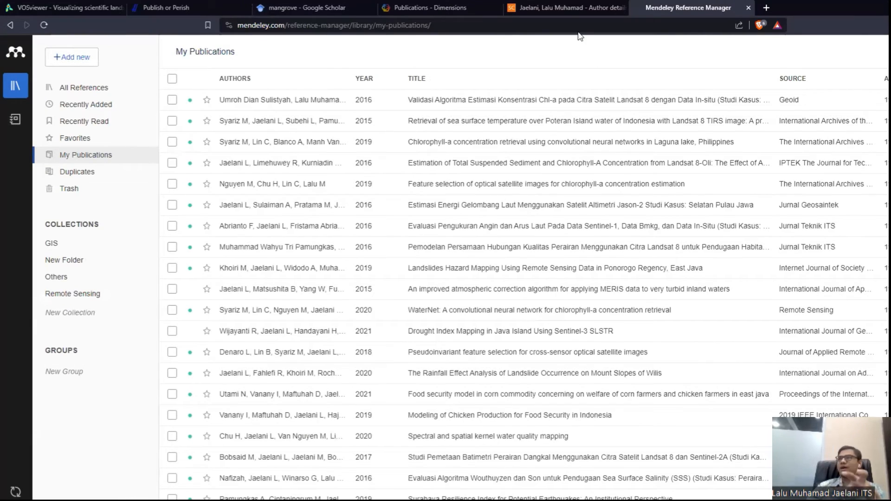
click(307, 7)
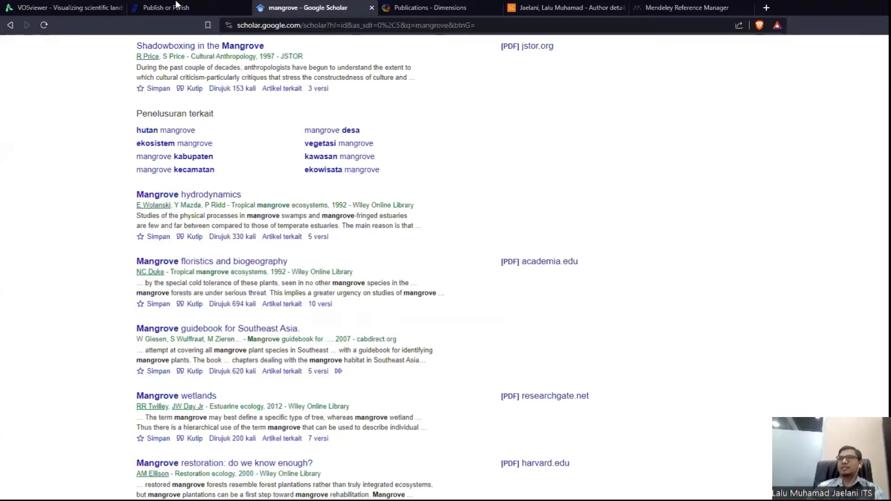
- Return to the Publish or Perish web page and review its download sections for Windows, macOS and GNU/Linux
key(ctrl+shift+Tab)
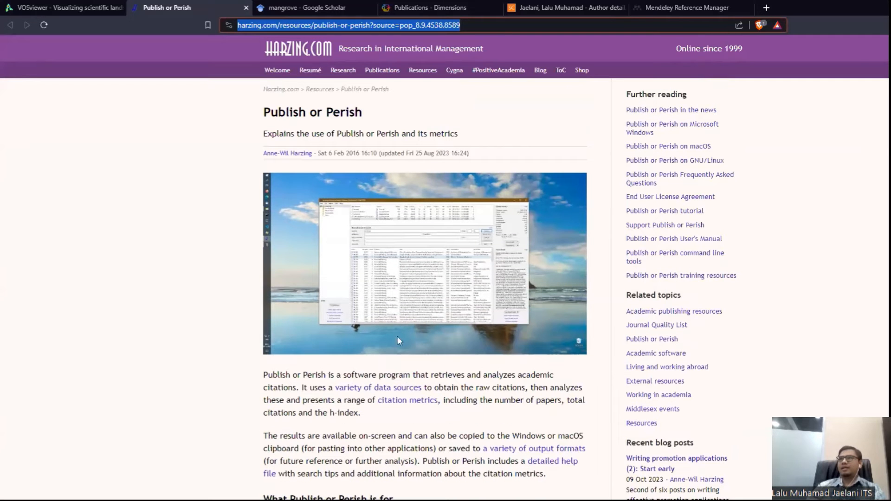
click(122, 259)
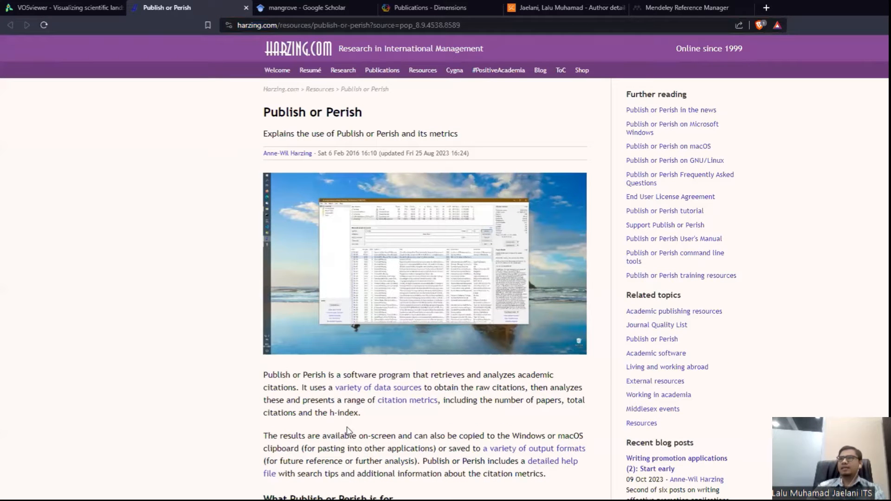
scroll(443, 434, down, 10)
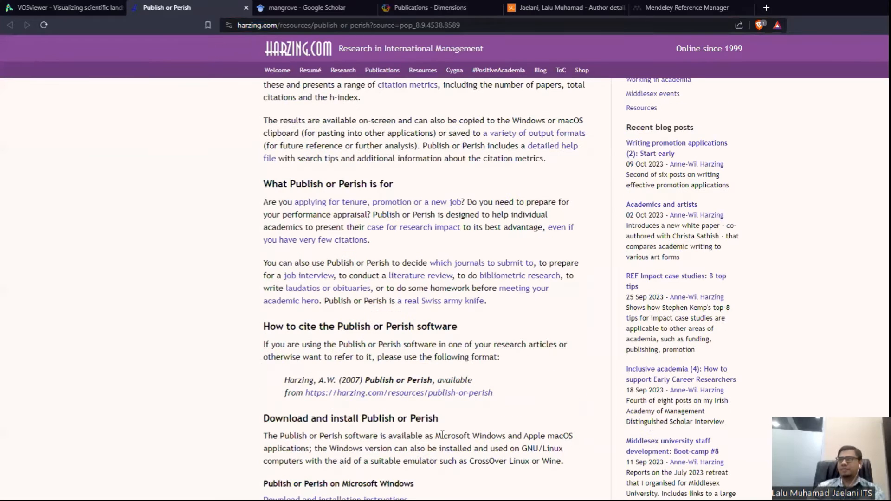
scroll(442, 435, down, 2)
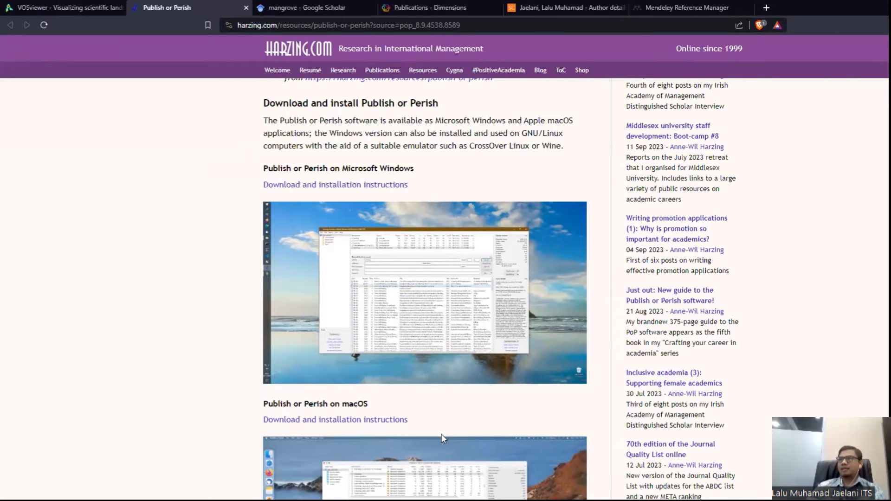
scroll(441, 433, down, 8)
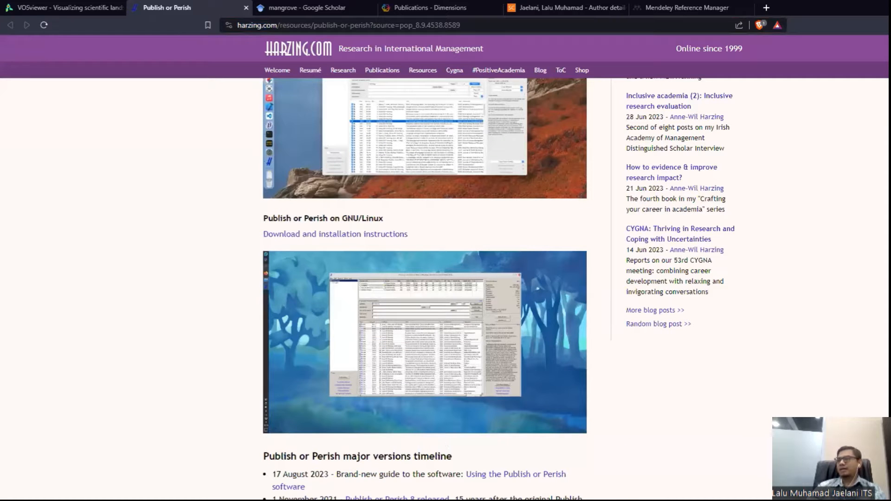
- Switch to the Publish or Perish desktop application and maximize its window
mouse_move(678, 500)
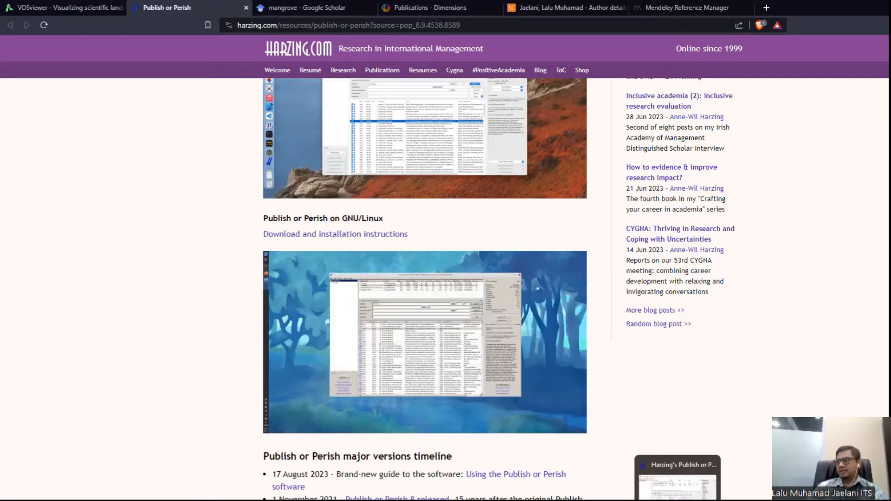
click(678, 482)
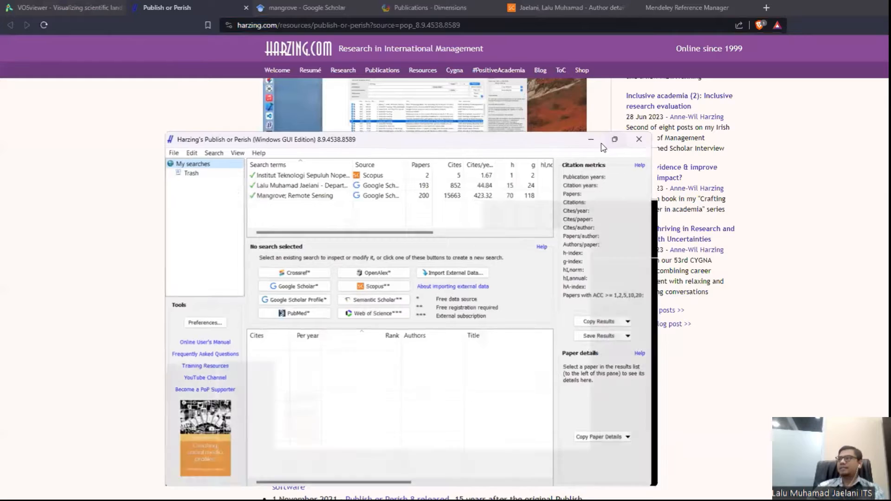
click(614, 139)
- Delete the three saved searches (one Scopus, two Google Scholar) from the My searches list
click(163, 41)
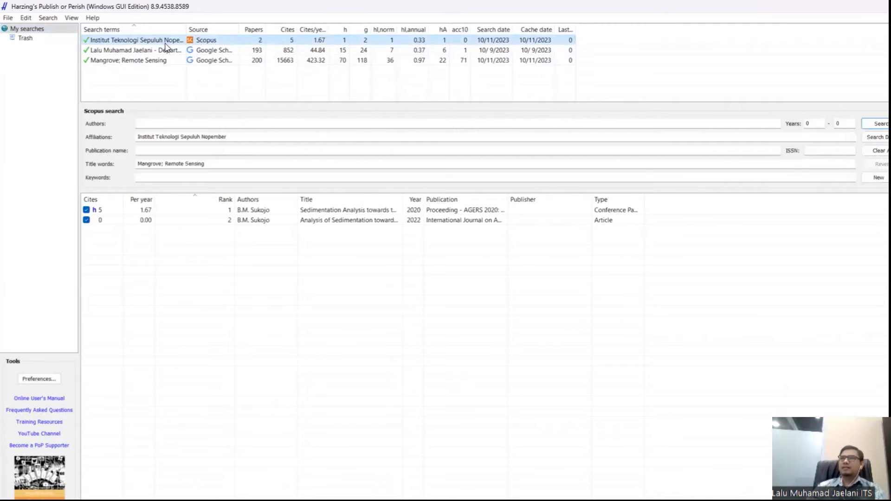
right_click(153, 39)
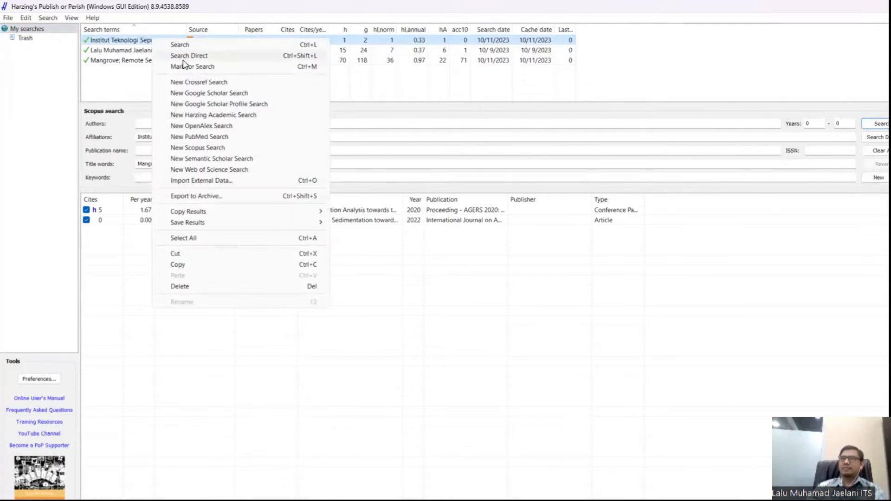
click(206, 286)
right_click(159, 41)
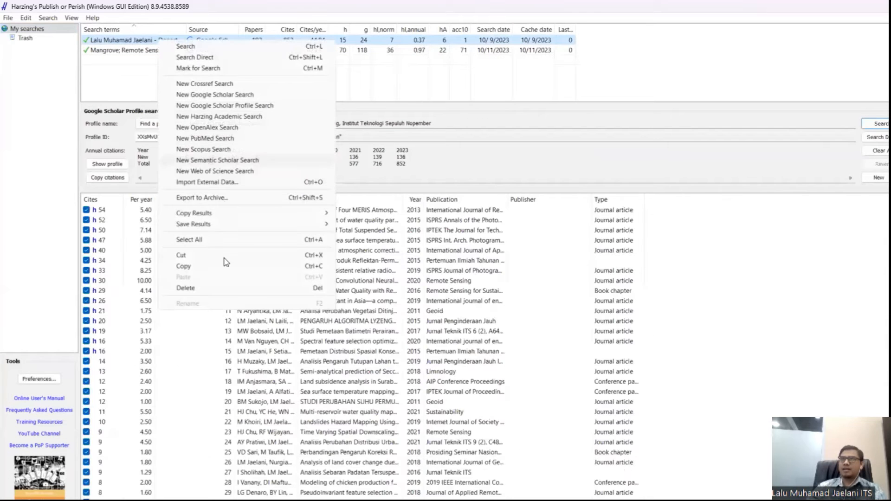
click(214, 288)
right_click(151, 40)
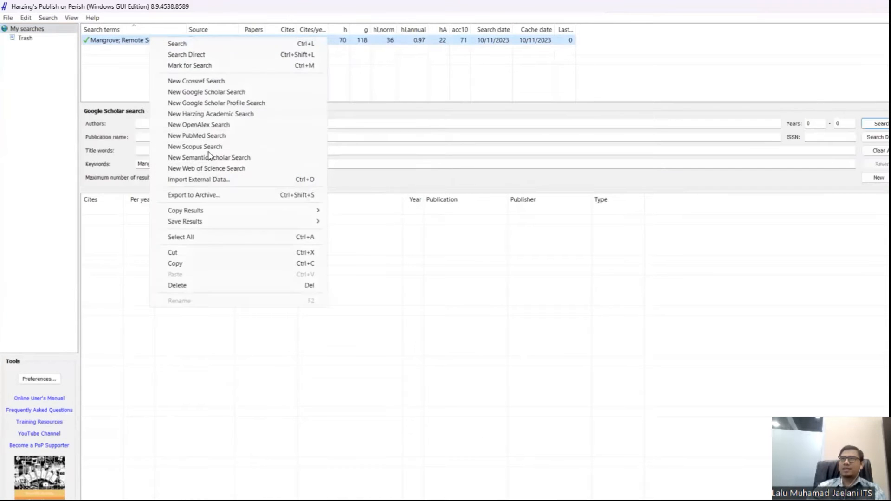
click(190, 285)
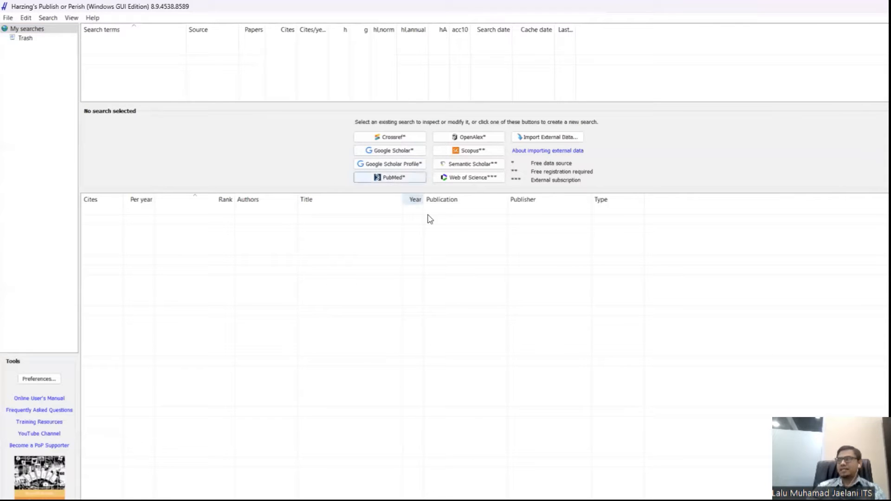
- Start a new Google Scholar search and go through its author, years, publication name, ISSN, title words and keywords criteria
click(409, 154)
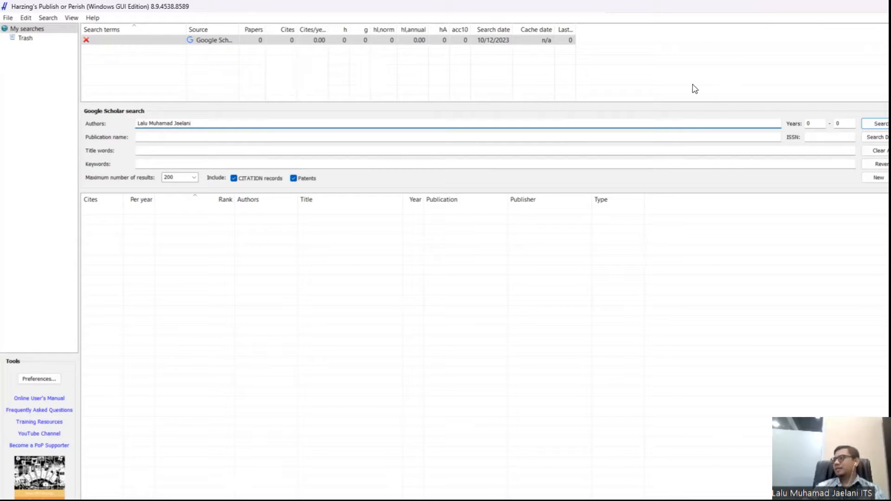
double_click(807, 123)
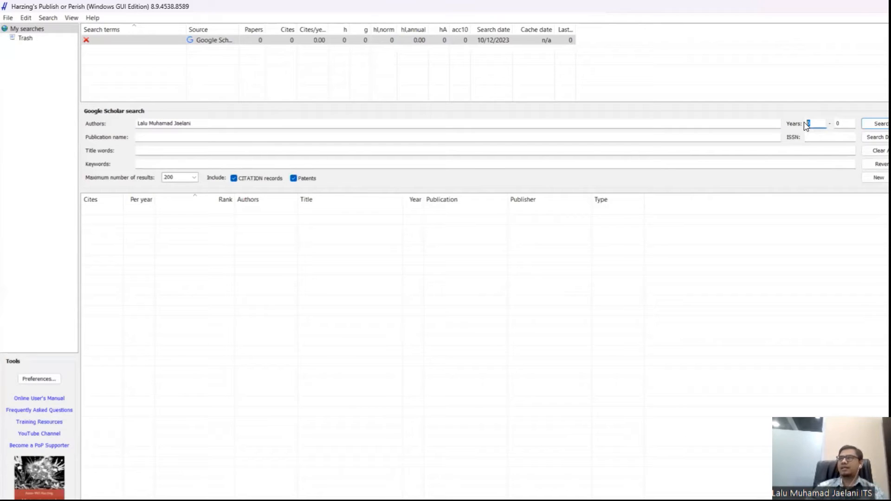
click(841, 122)
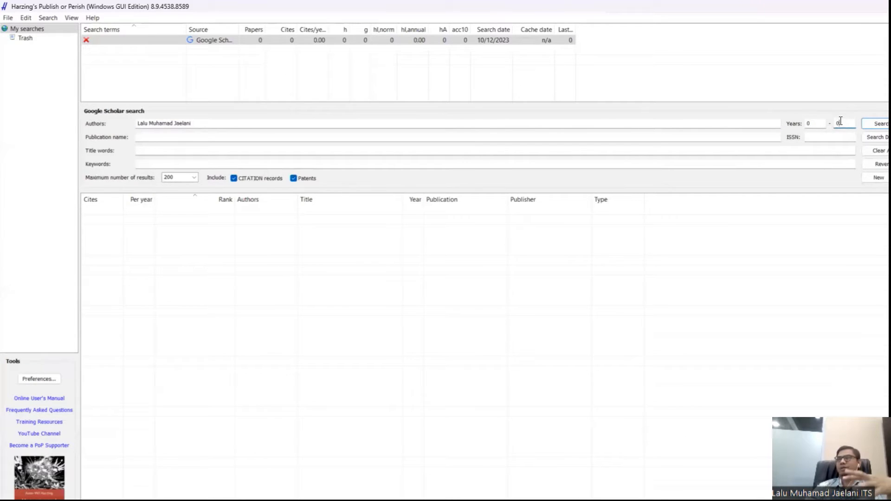
click(163, 136)
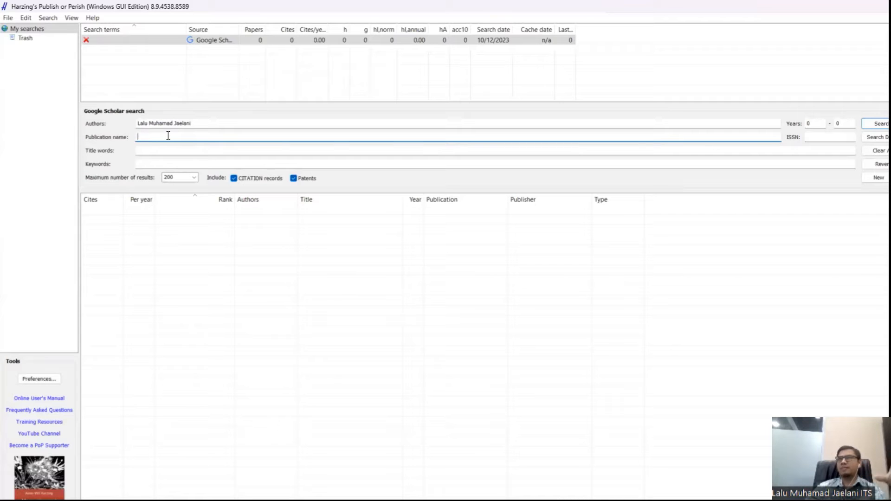
click(833, 135)
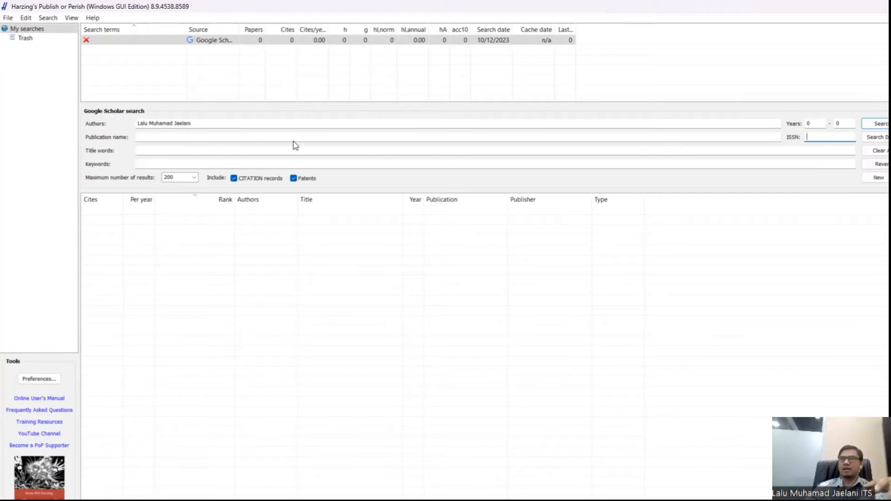
click(155, 146)
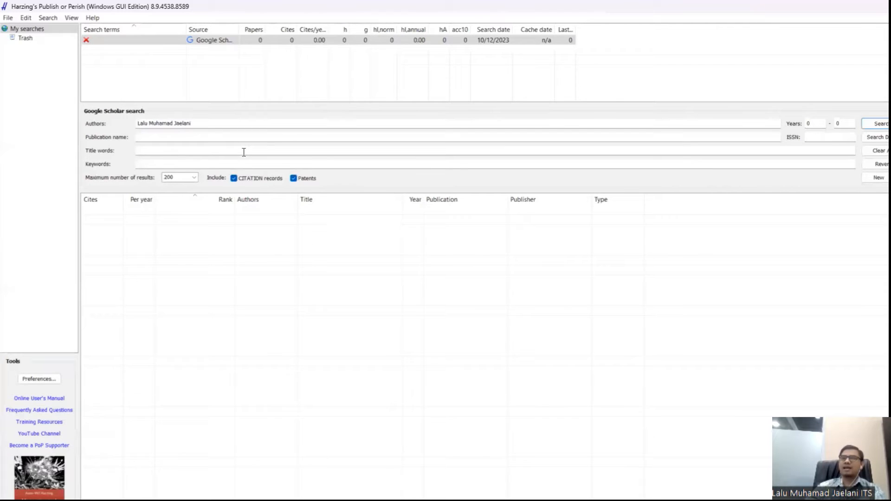
click(181, 163)
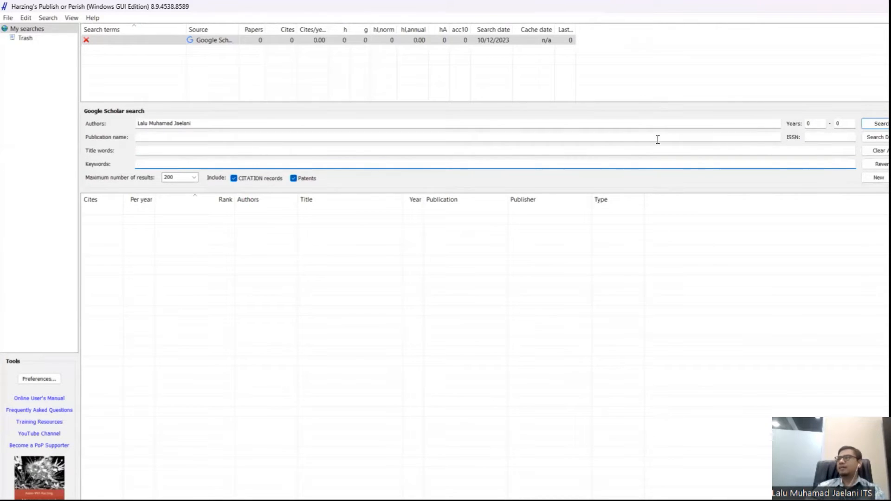
- Clear the author's name and enter "Mangrove; Remote Remote Sensing" as the search keywords
triple_click(231, 122)
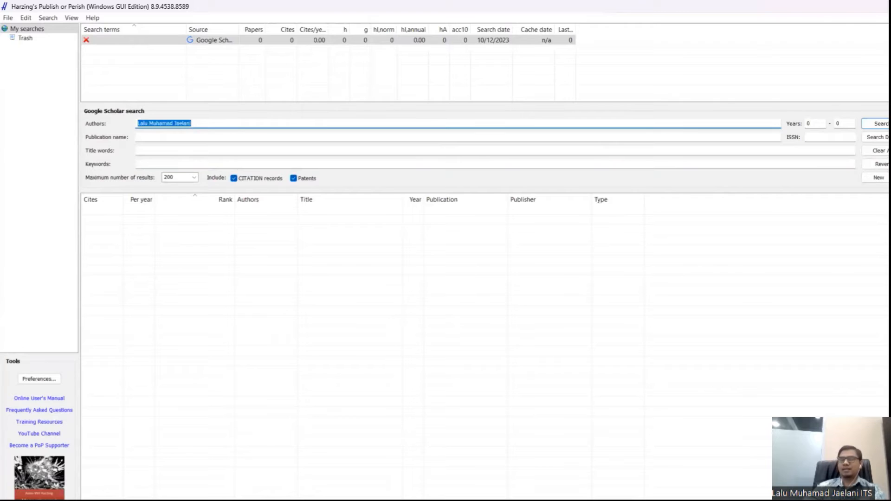
key(Delete)
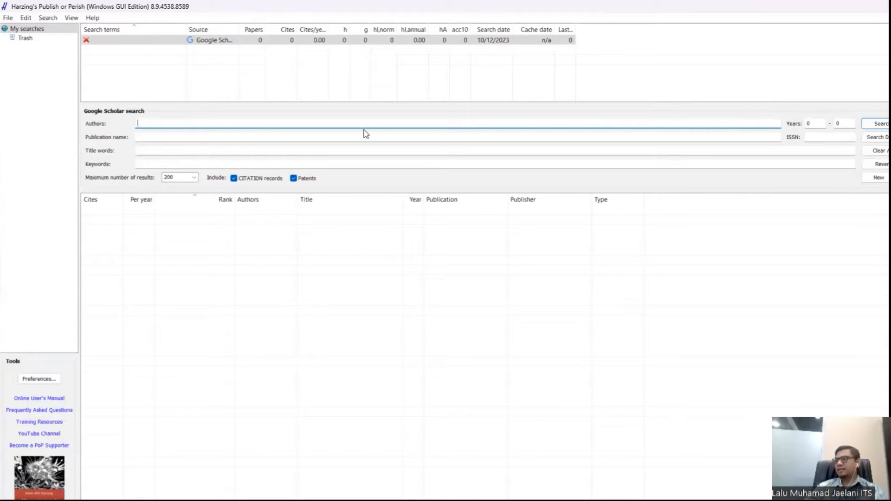
click(155, 162)
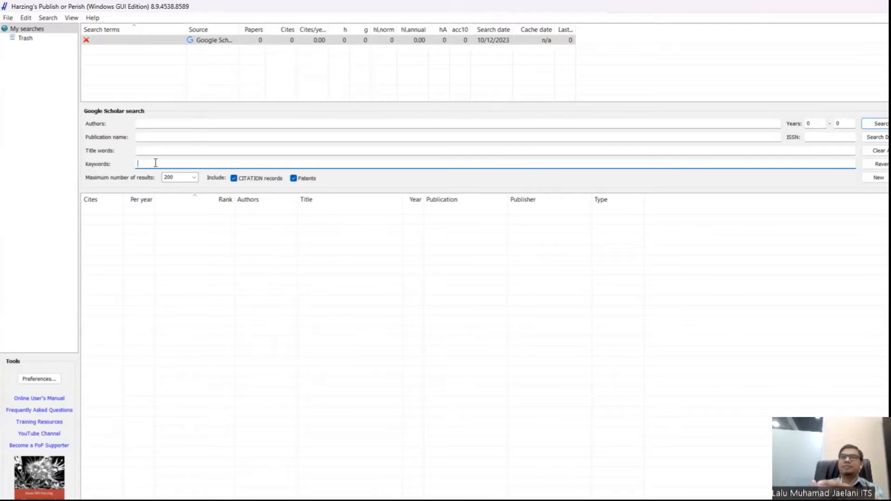
text(Mangrove)
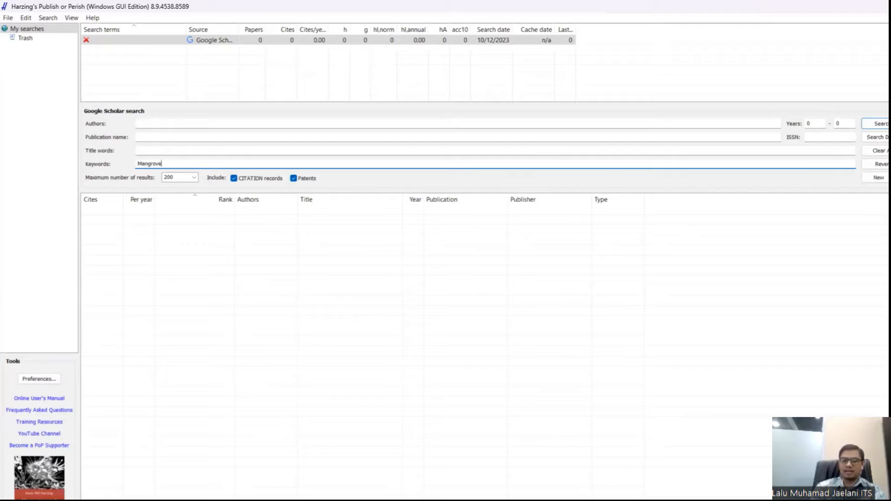
text(;)
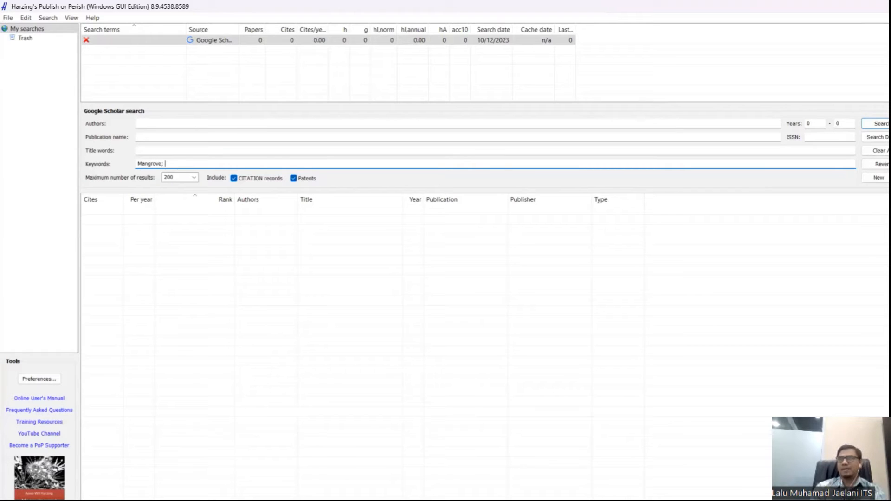
text( Remote Remote Sensing)
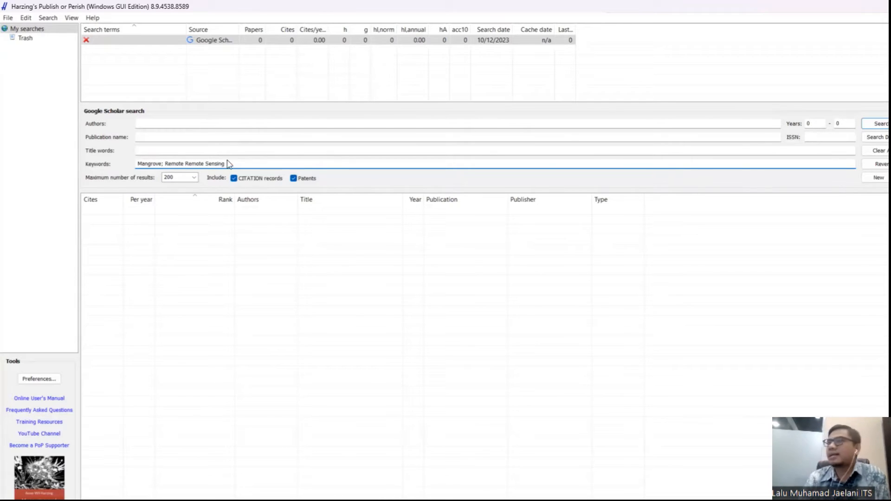
- Limit the results to a maximum of 100, exclude patents and run the Google Scholar search
click(195, 178)
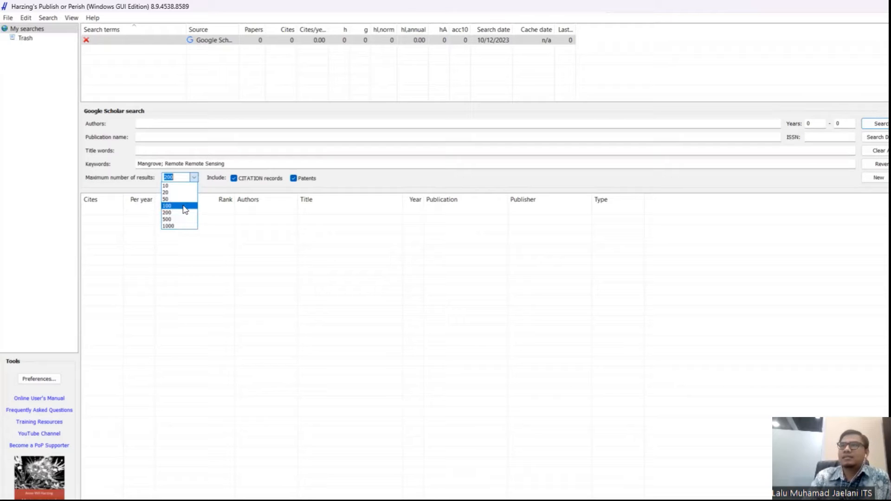
click(185, 209)
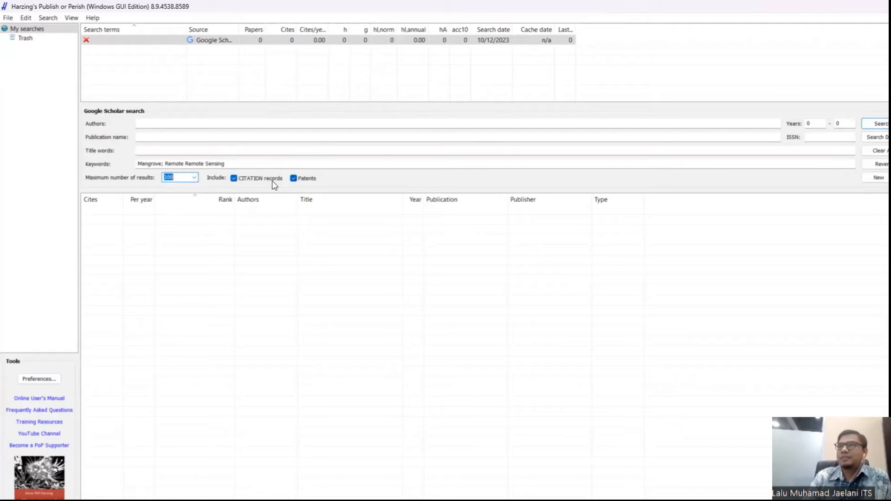
click(235, 181)
click(235, 182)
click(293, 179)
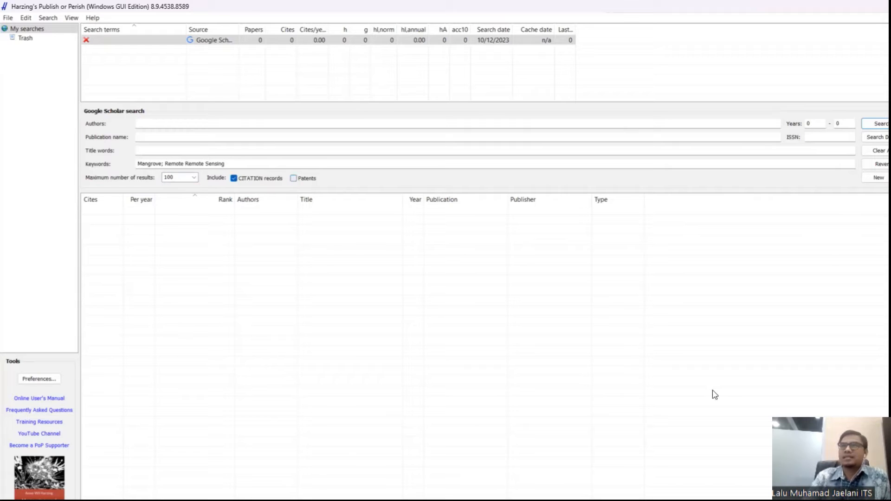
click(880, 124)
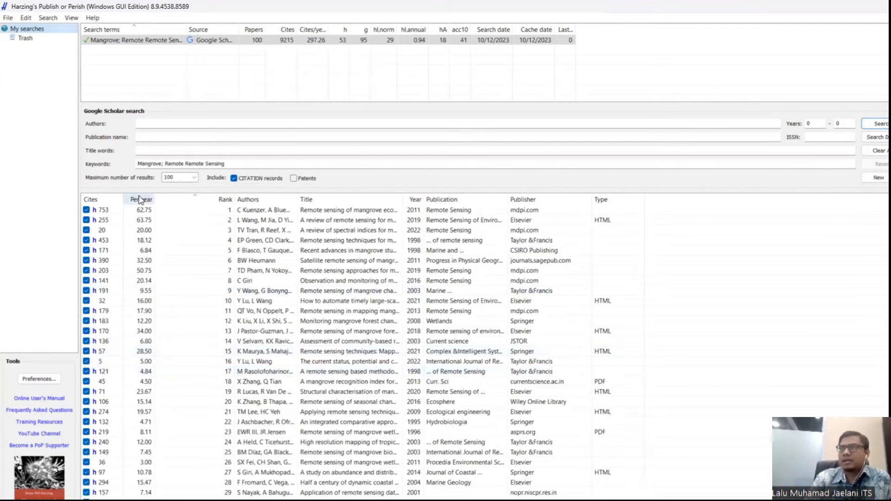
- Clear the search criteria, enter the keywords "Mangrove; Remote Sensing" with patents included, and rerun the search
click(293, 179)
click(878, 151)
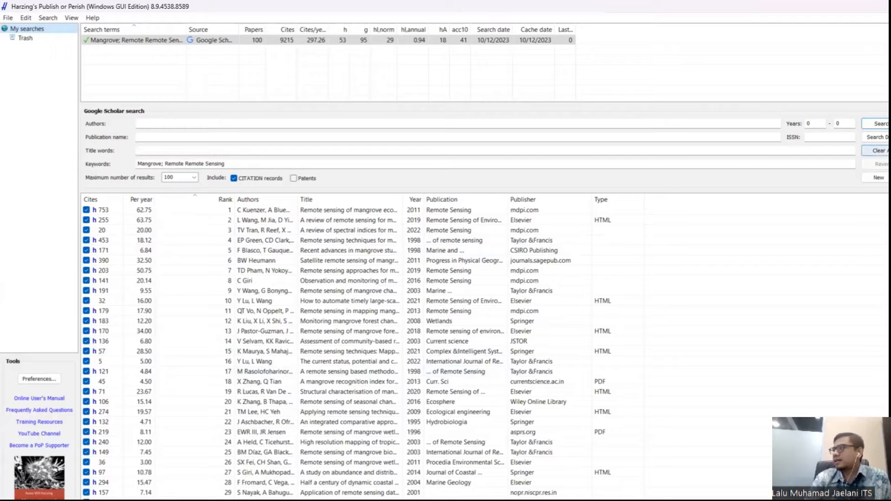
click(165, 163)
text(Maen)
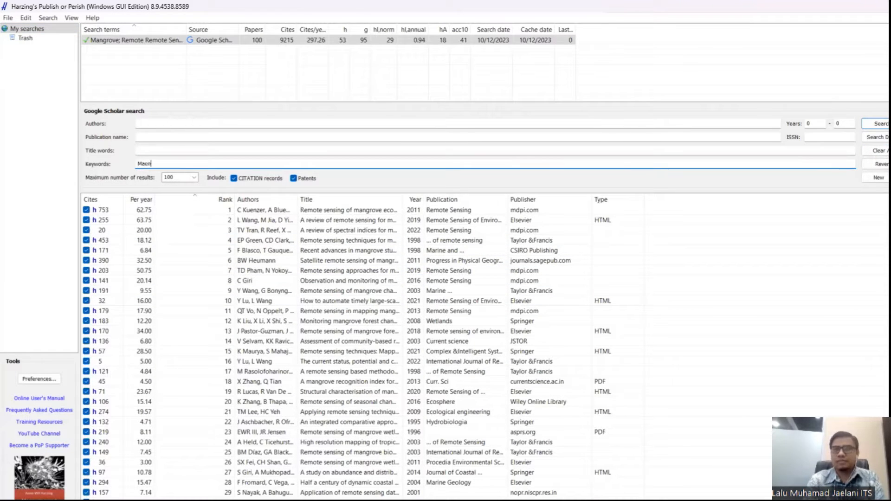
key(BackSpace)
key(BackSpace)
key(BackSpace)
key(BackSpace)
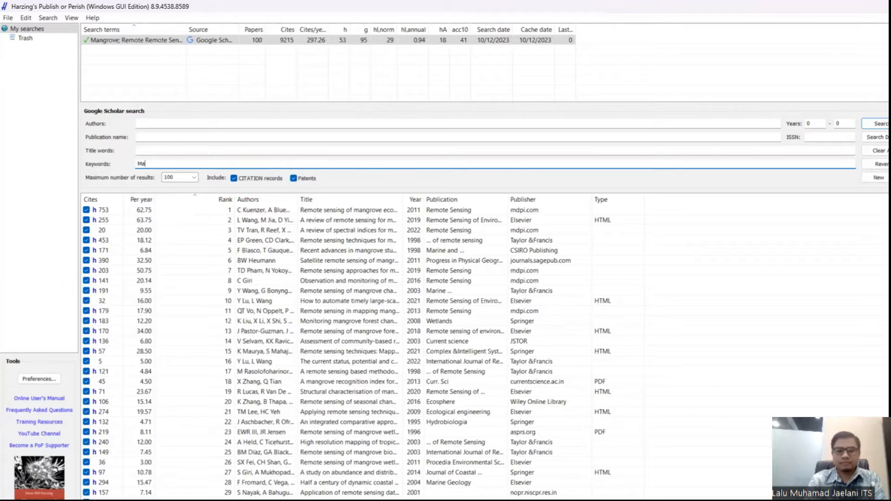
text(ngrove)
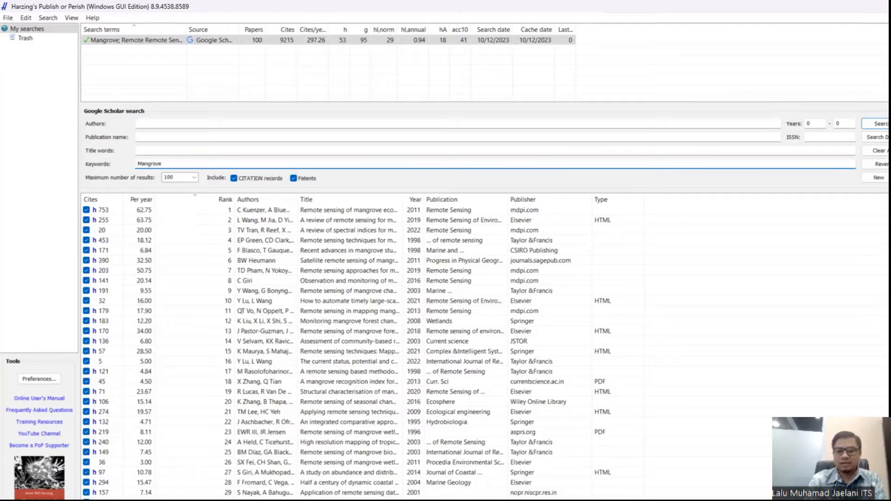
text(; Remote Sensing)
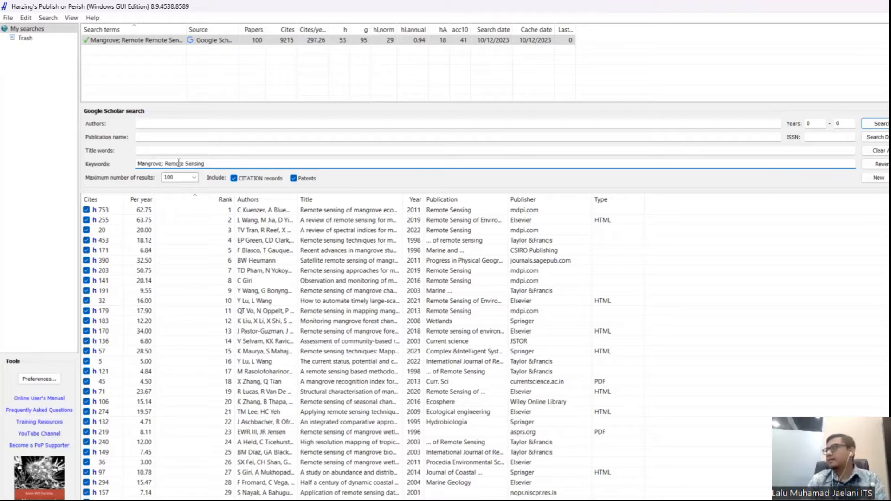
click(879, 124)
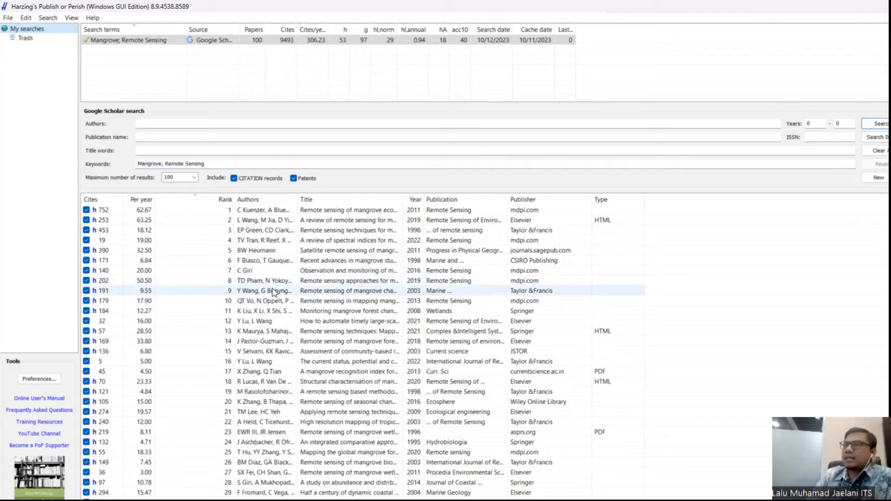
- Look through the list of retrieved mangrove remote sensing papers from first to last rank
scroll(274, 291, down, 20)
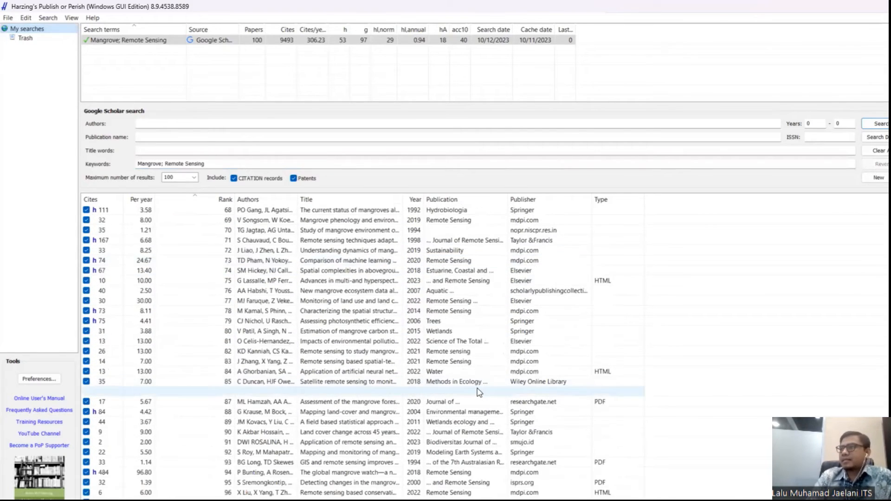
scroll(445, 385, up, 13)
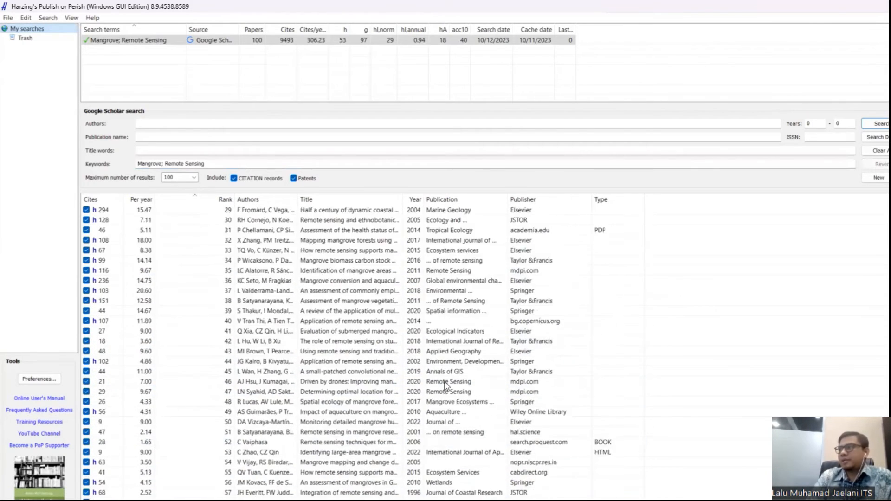
scroll(445, 385, up, 9)
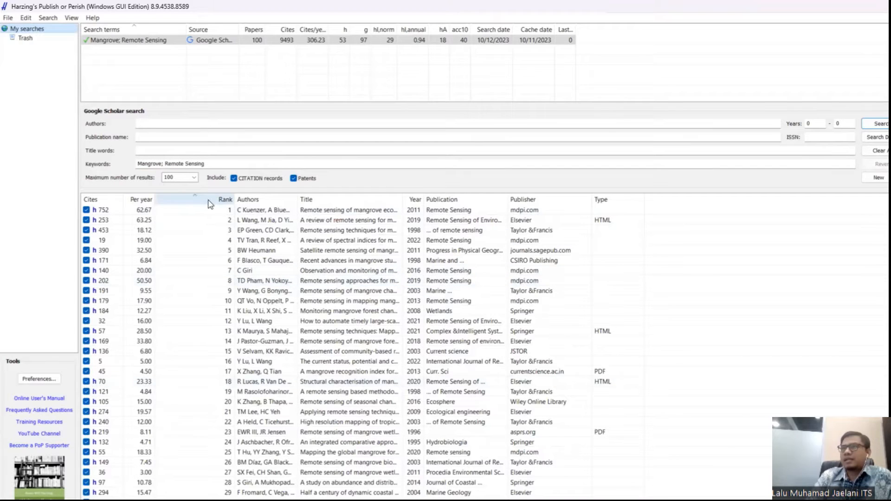
scroll(229, 215, down, 20)
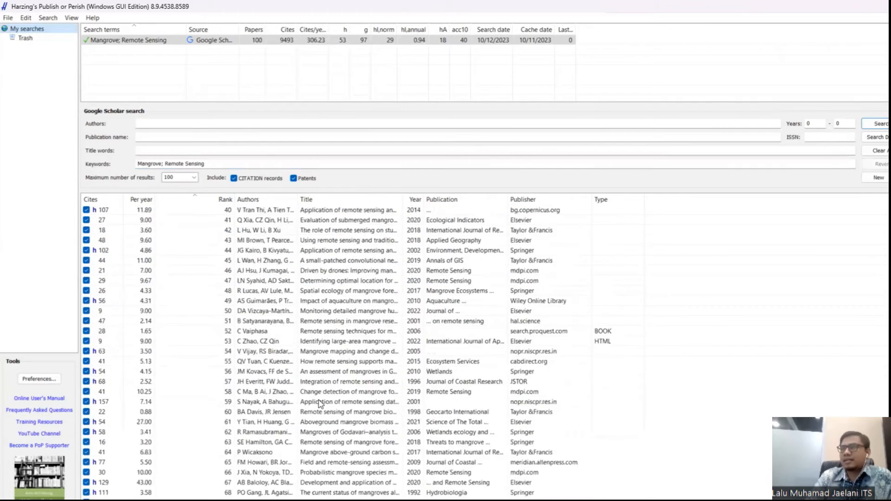
scroll(316, 414, up, 20)
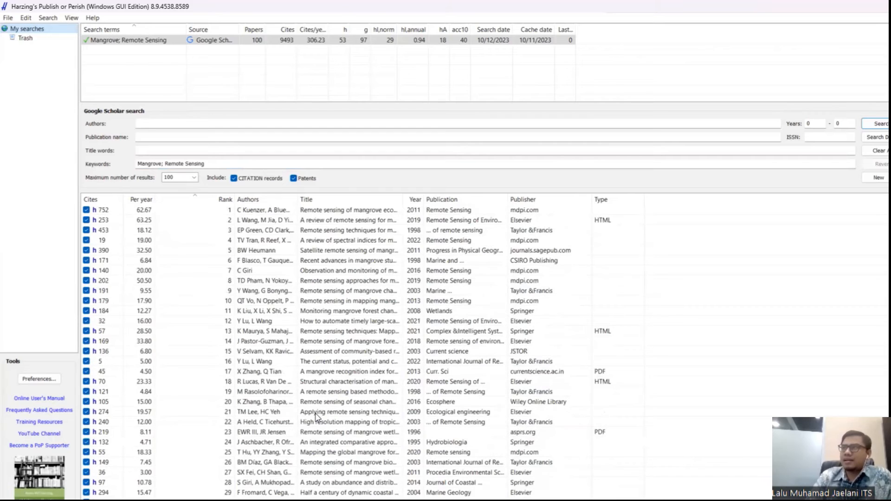
- Sort the mangrove results by year in ascending and descending order, and return them to rank order
click(414, 200)
click(415, 200)
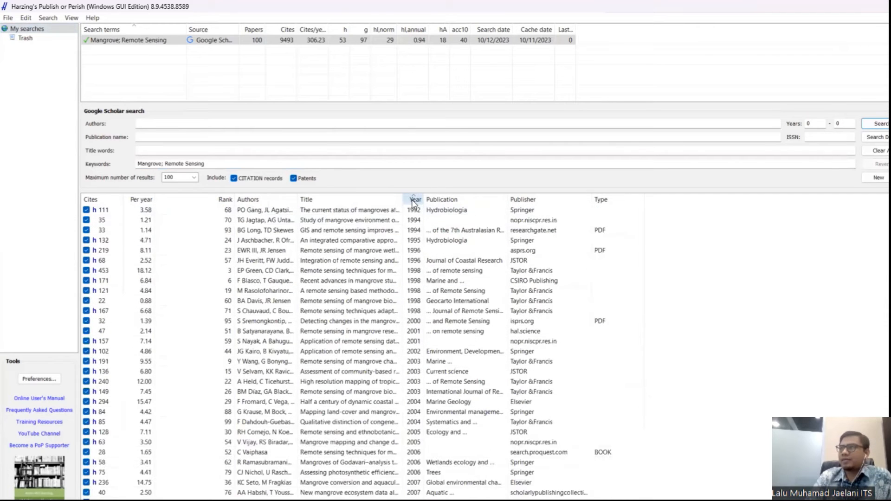
click(416, 201)
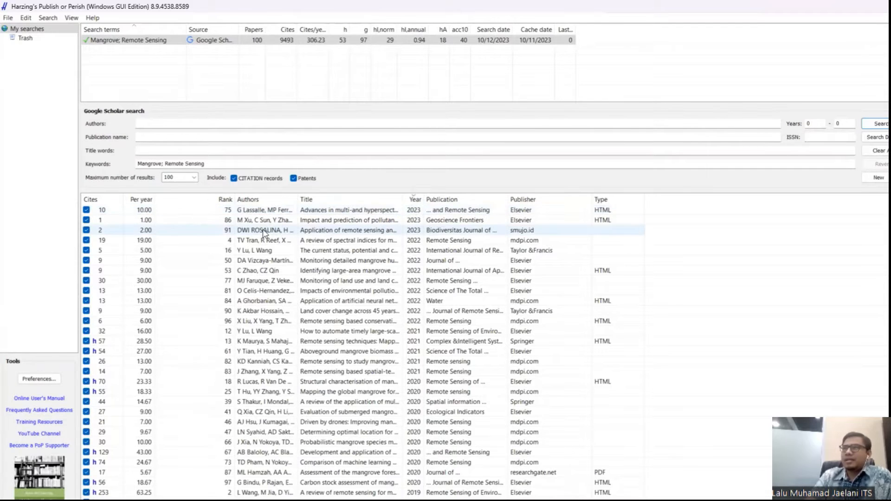
click(224, 202)
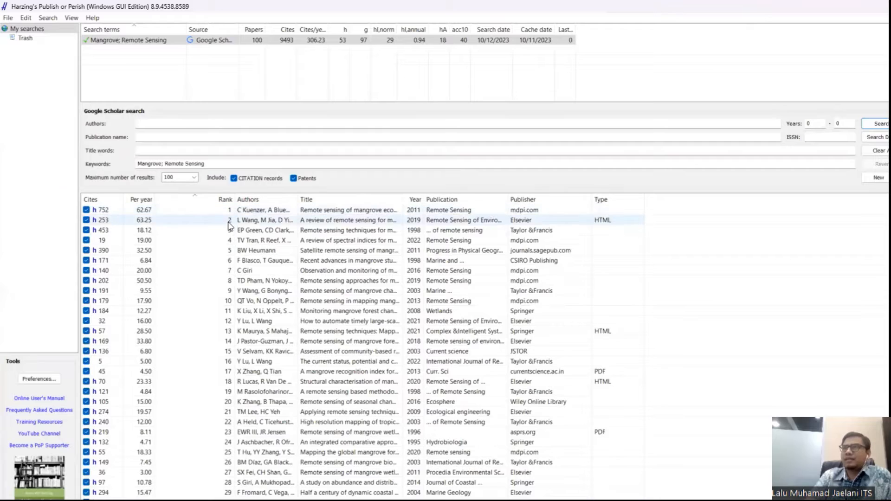
- Look through the ranked mangrove papers and check which actions are available for the tenth-ranked paper
scroll(223, 447, down, 5)
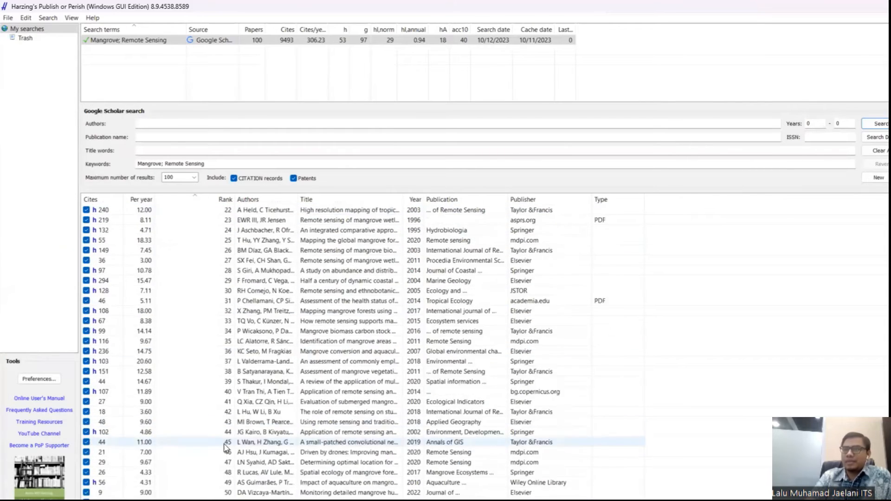
scroll(232, 441, up, 5)
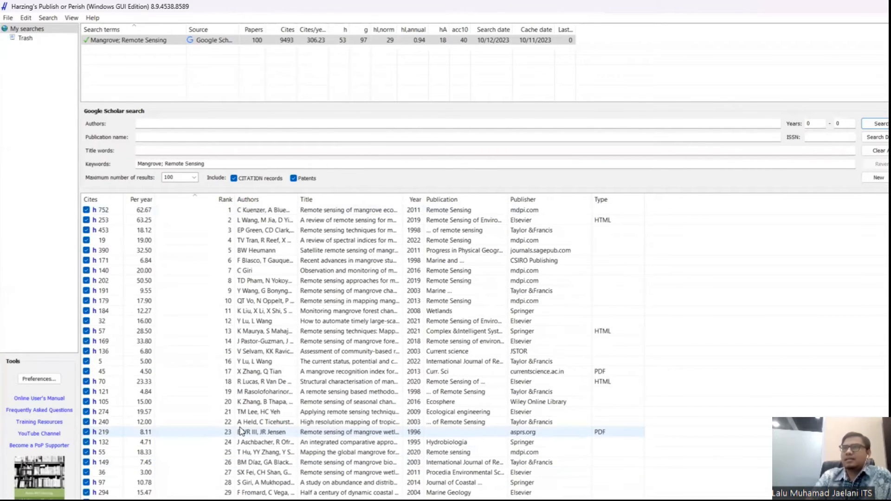
scroll(241, 432, down, 6)
scroll(241, 431, up, 6)
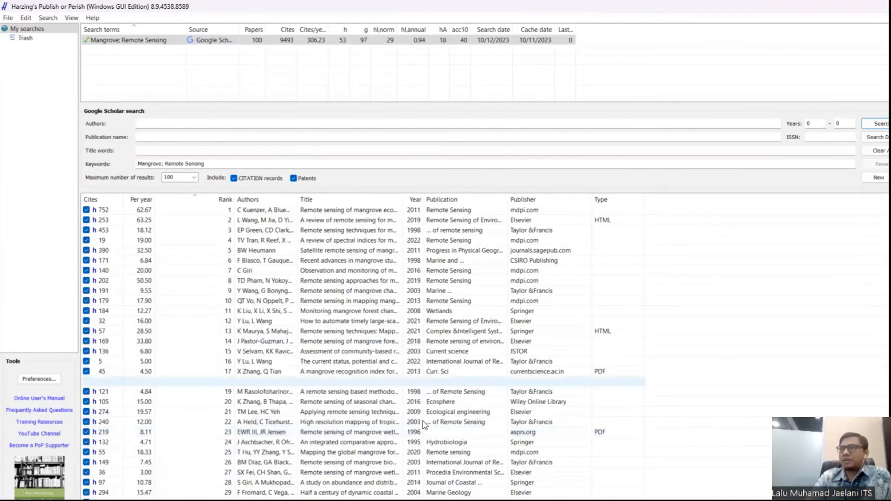
scroll(435, 431, down, 20)
scroll(435, 432, down, 1)
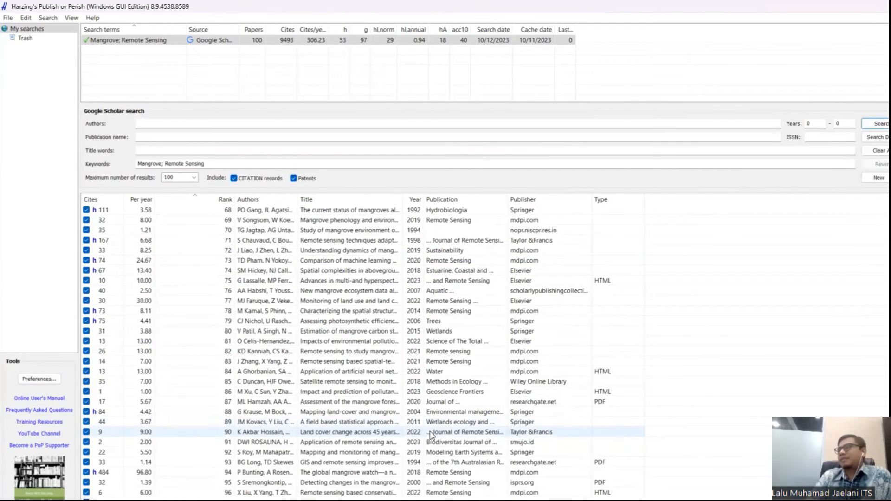
scroll(431, 435, up, 20)
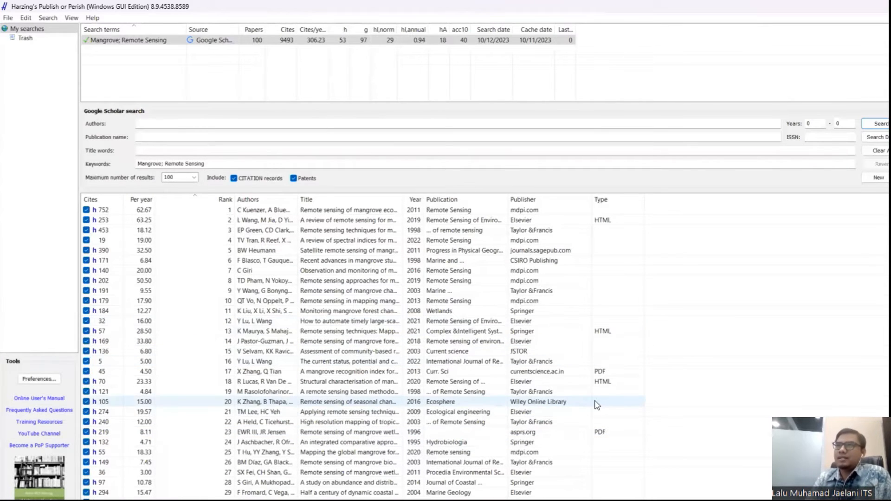
right_click(335, 301)
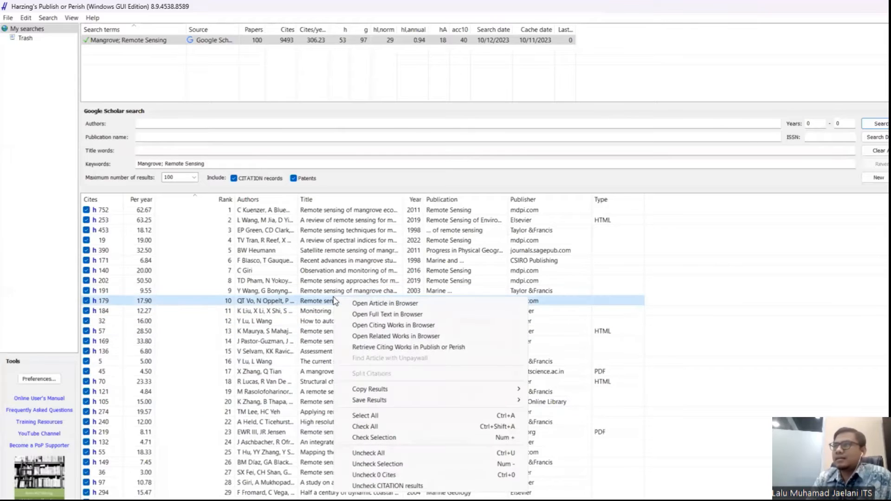
click(746, 319)
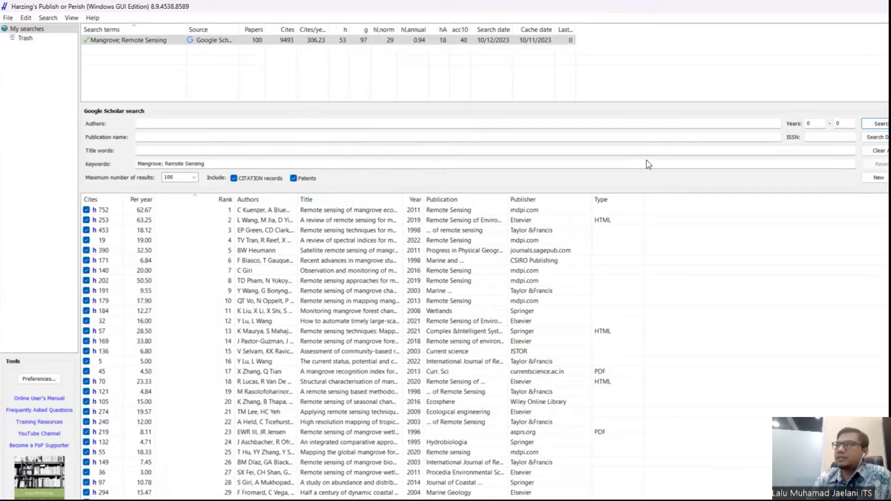
- Create a new Scopus search with the affiliation "Institut Teknologi Sepuluh Nopember" and run it
right_click(137, 75)
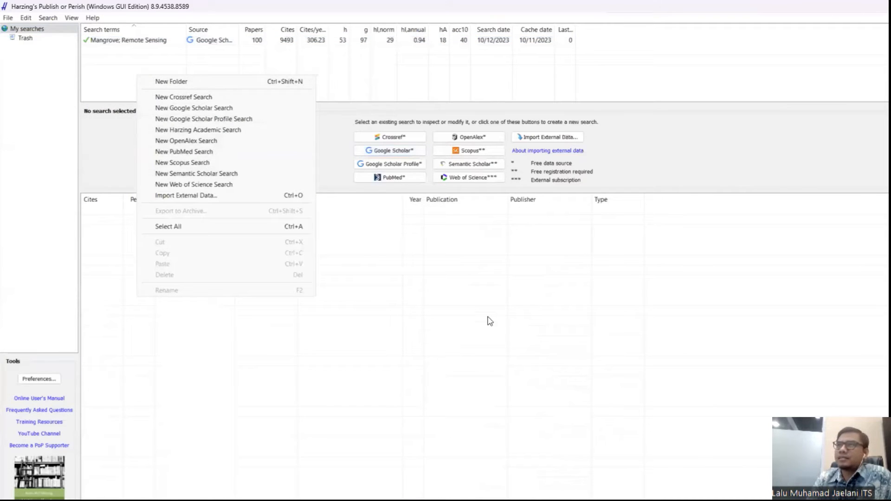
click(119, 64)
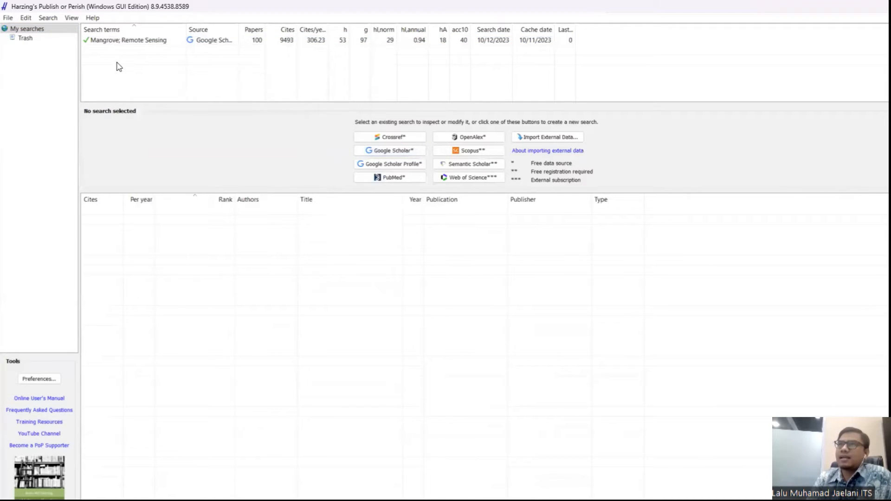
click(479, 152)
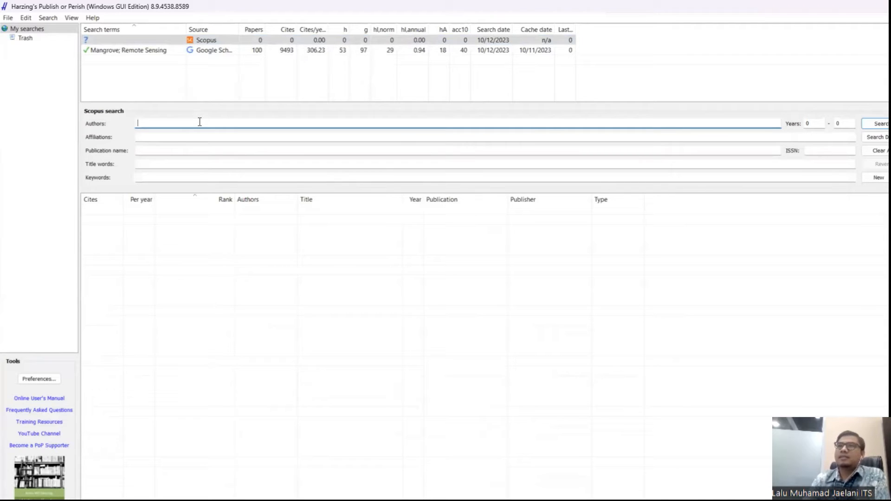
click(178, 137)
text(In)
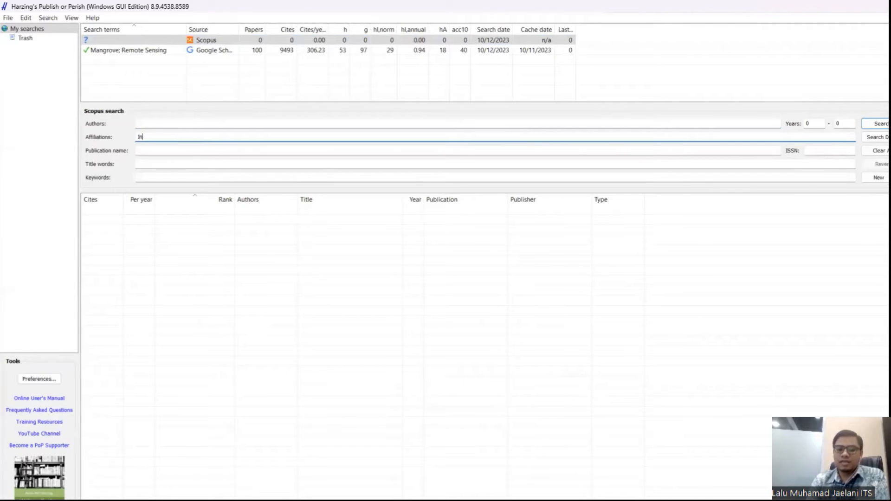
text(stitut)
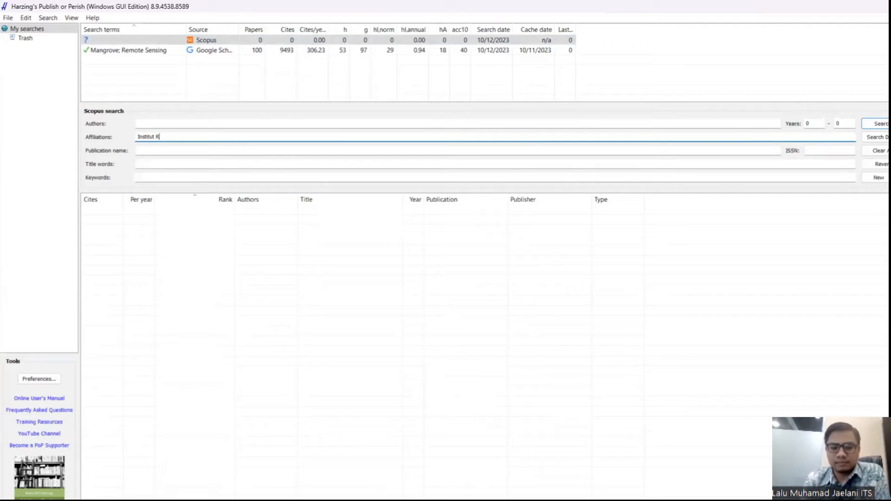
text( Teknologi Se)
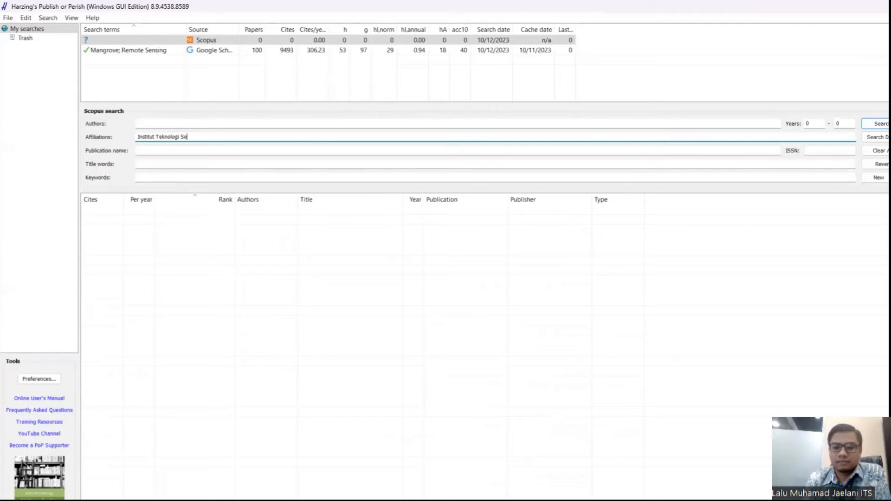
text(puluh Nopember)
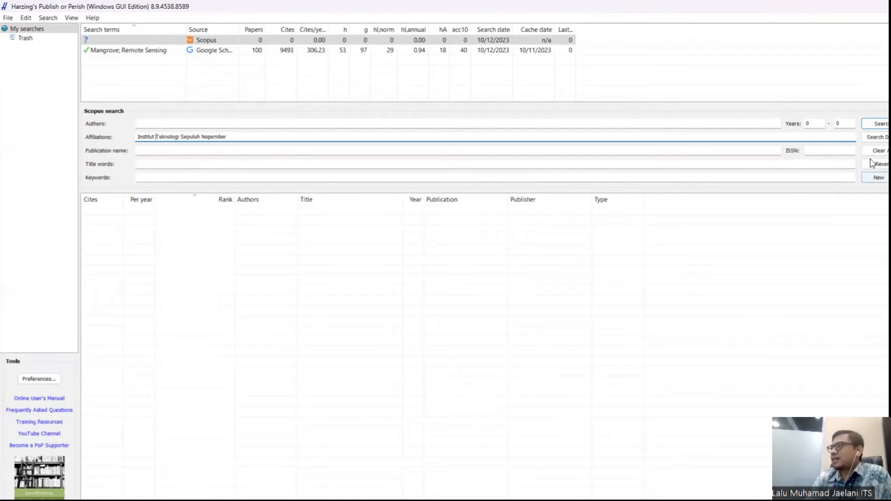
click(878, 124)
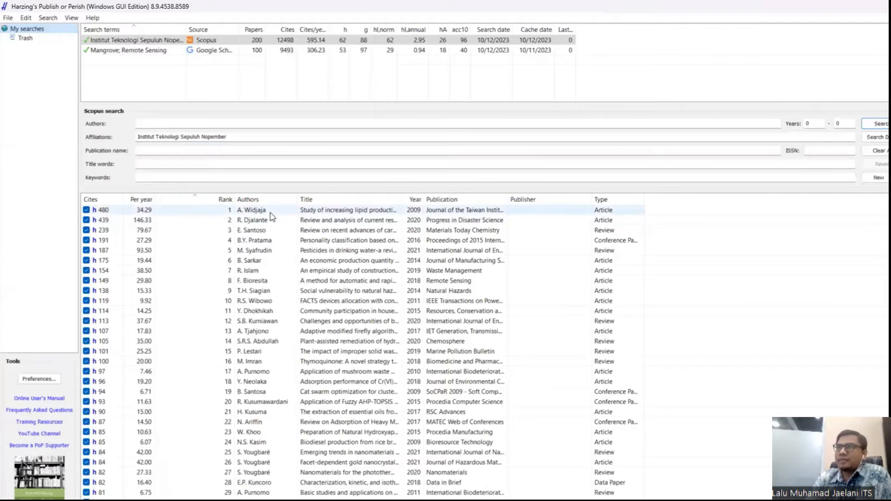
- Look through the list of papers retrieved from Scopus for the affiliation
scroll(269, 431, down, 15)
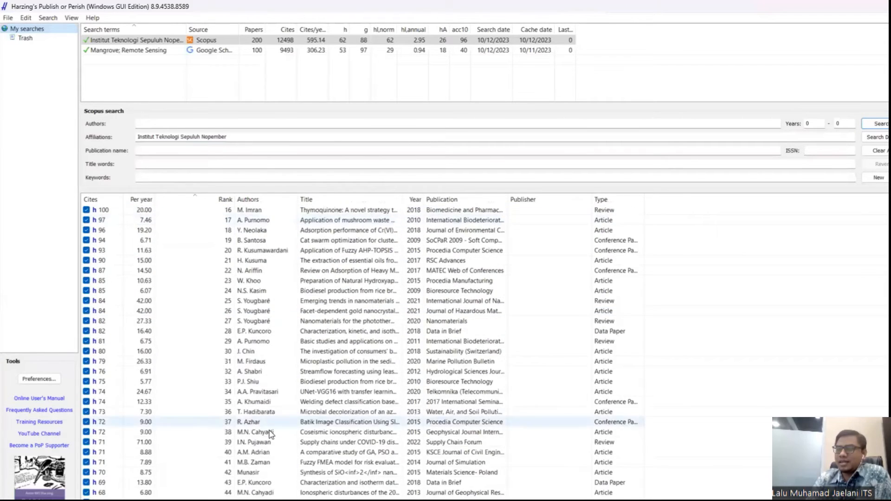
scroll(268, 442, down, 20)
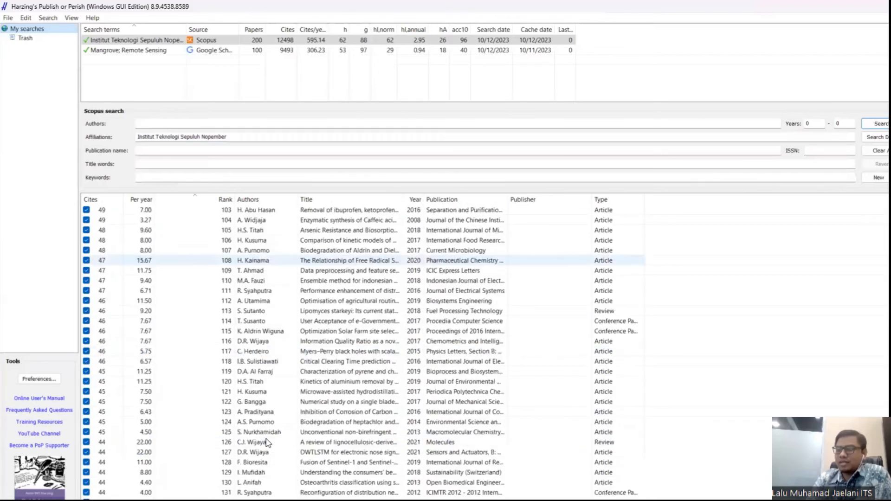
scroll(269, 442, up, 13)
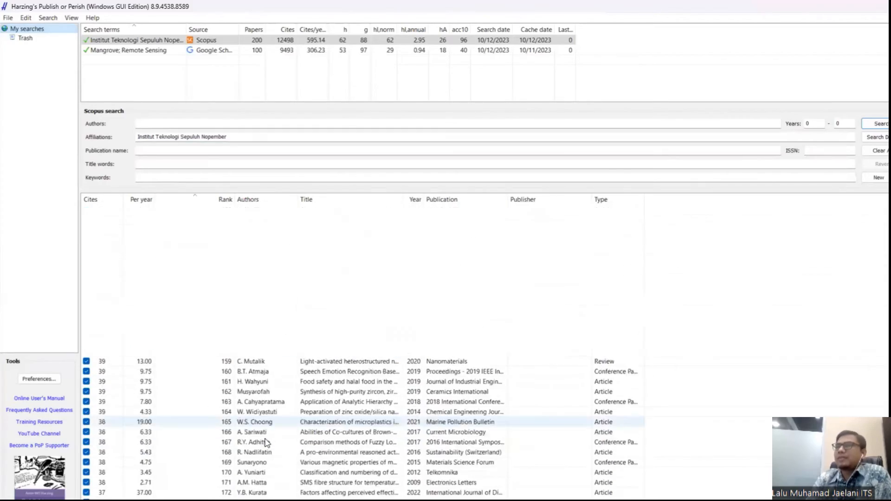
scroll(267, 442, up, 20)
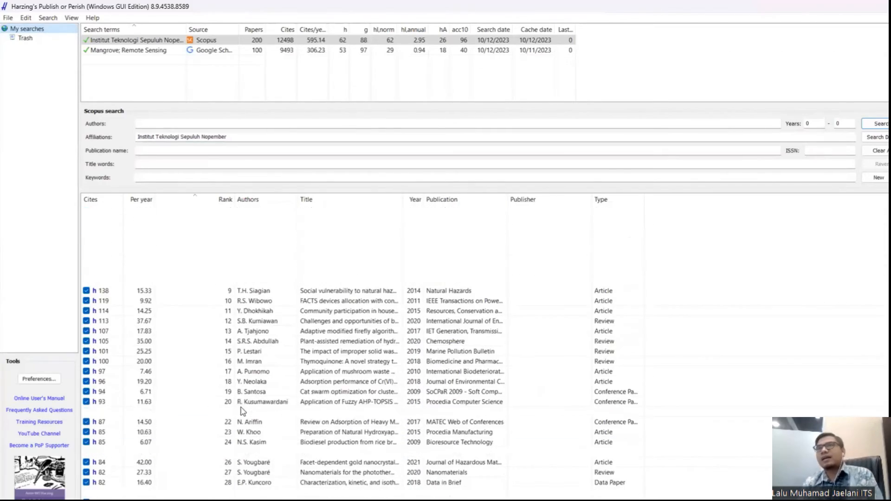
- Add the keywords "Remote Sensing" to the Scopus affiliation search and rerun it
click(184, 178)
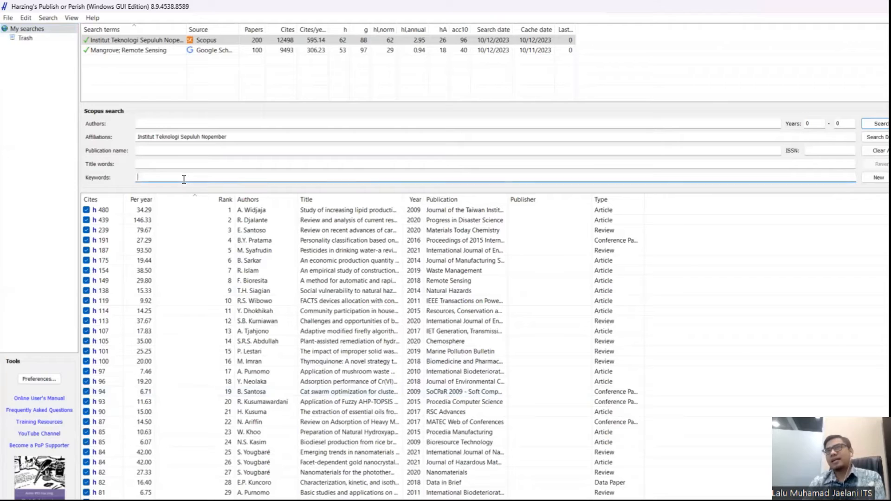
text(Mangro)
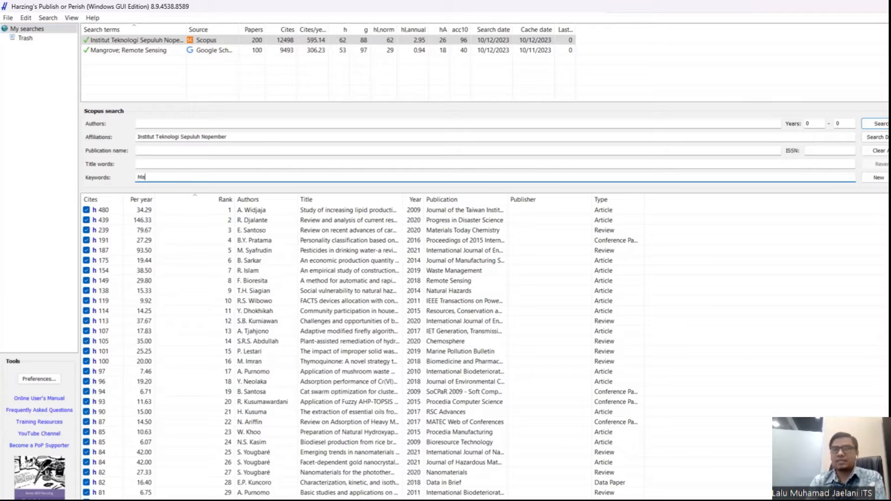
key(BackSpace)
key(BackSpace)
key(BackSpace)
key(BackSpace)
key(BackSpace)
key(BackSpace)
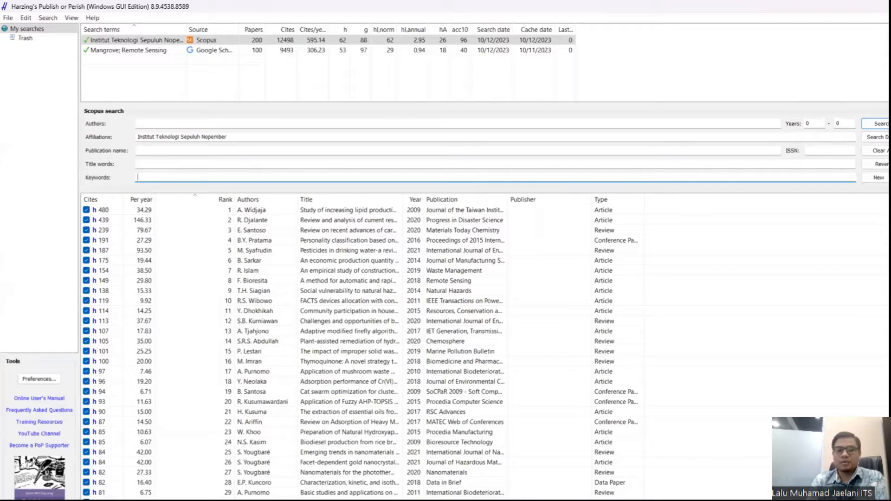
text(Remote)
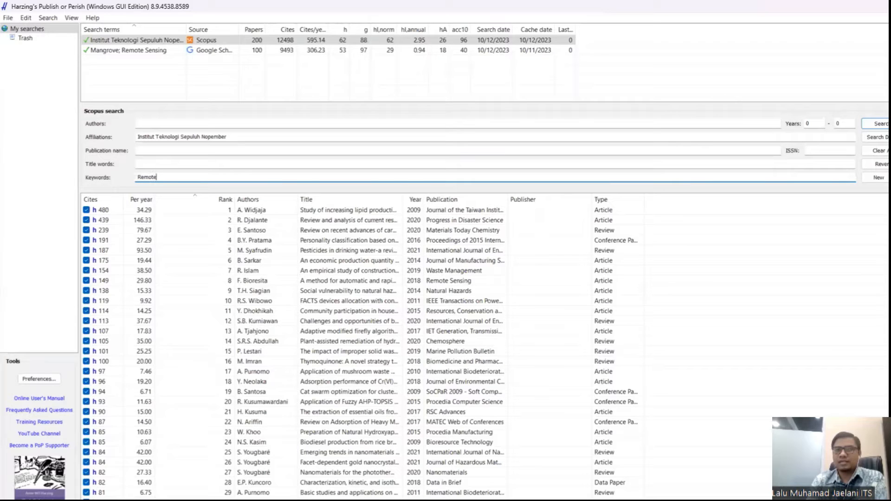
text( Sensing)
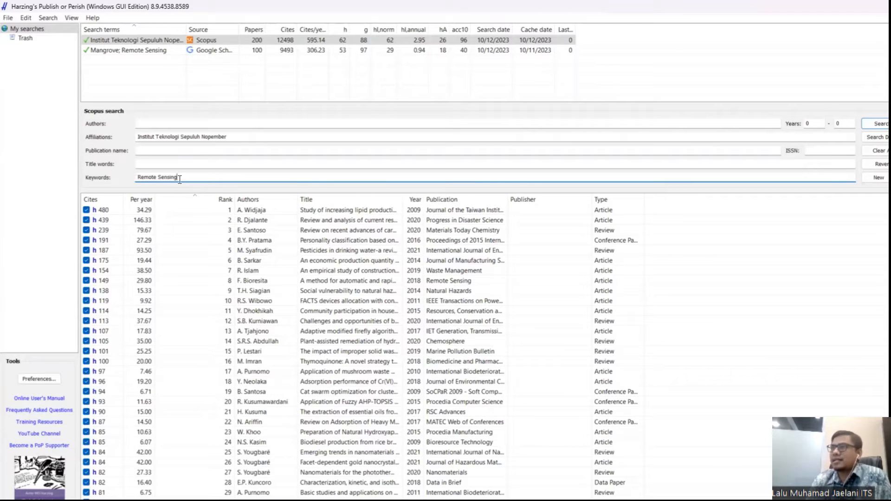
key(Return)
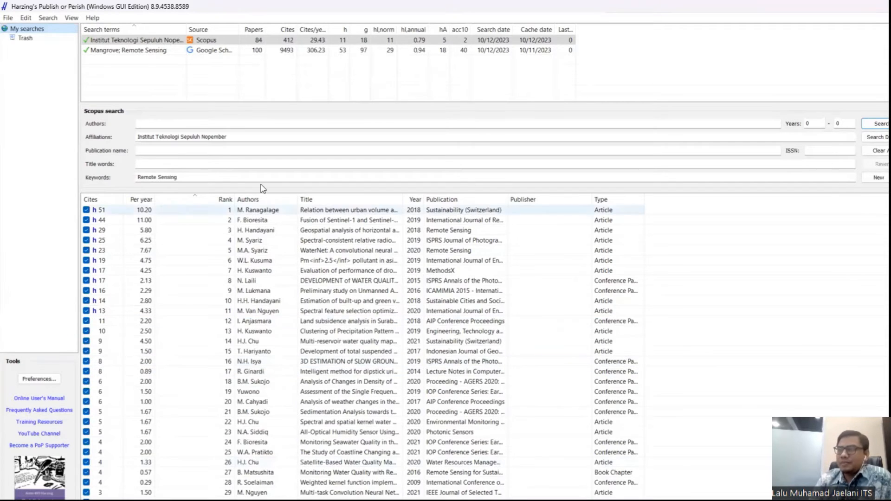
- Widen the Authors column and look through the affiliation's remote sensing papers
drag(299, 199, 355, 200)
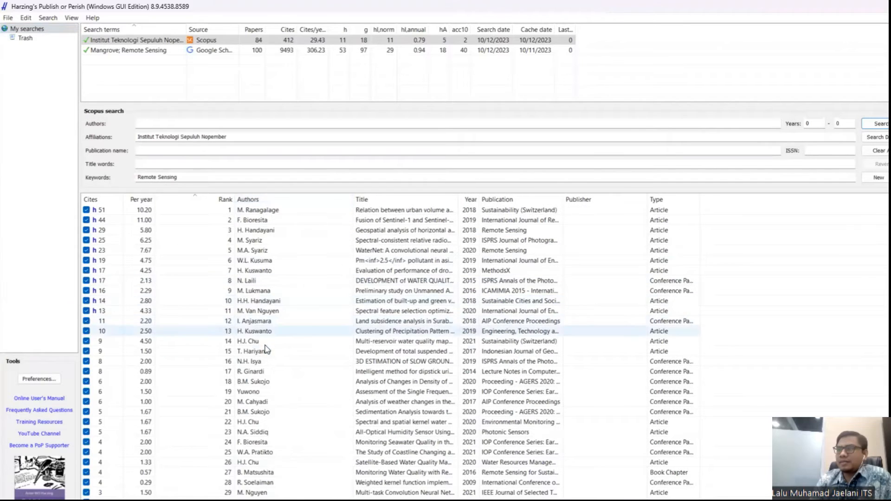
scroll(302, 422, down, 5)
scroll(303, 438, down, 10)
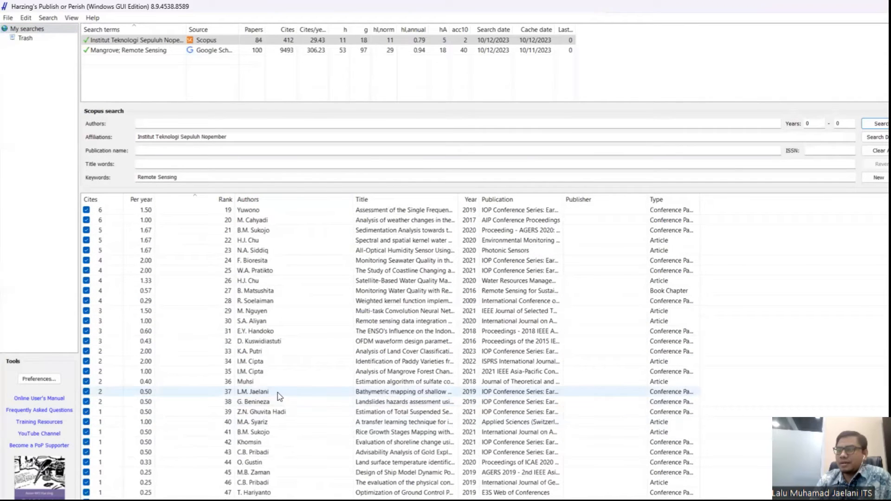
scroll(302, 493, down, 2)
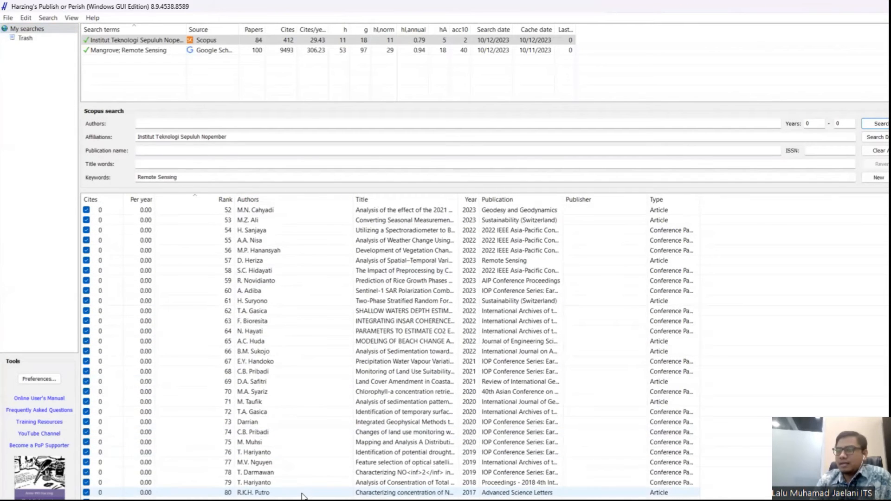
scroll(303, 493, up, 17)
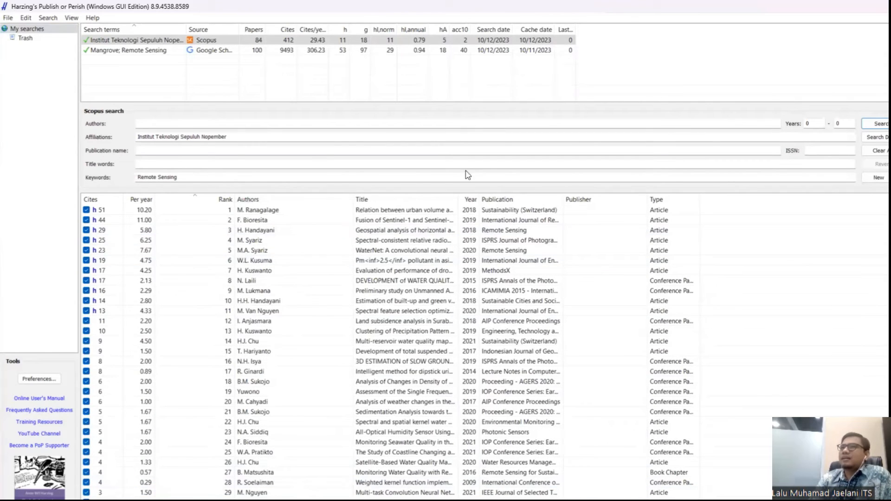
- Create a new Google Scholar Profile search and run it for the researcher's profile at Institut Teknologi Sepuluh Nopember
right_click(194, 86)
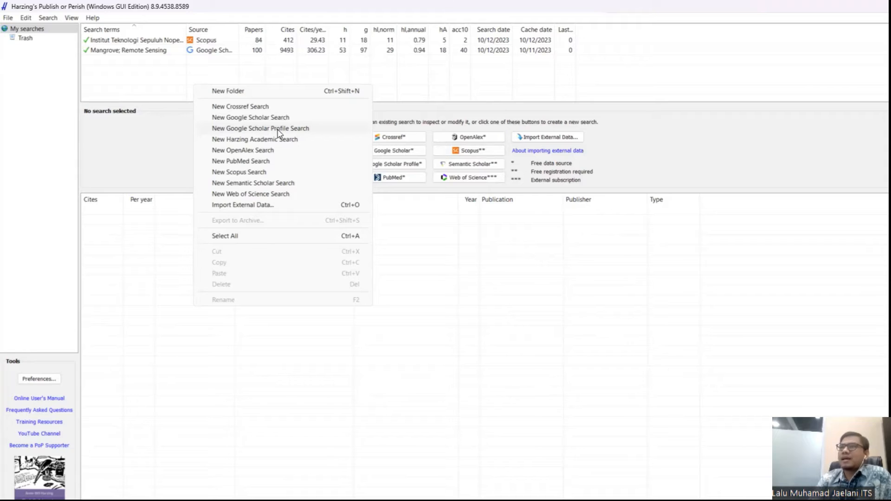
click(260, 128)
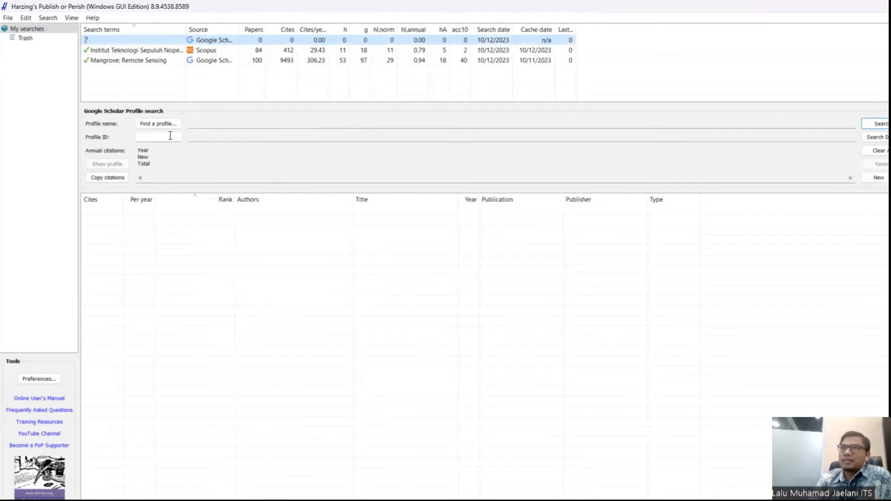
click(202, 124)
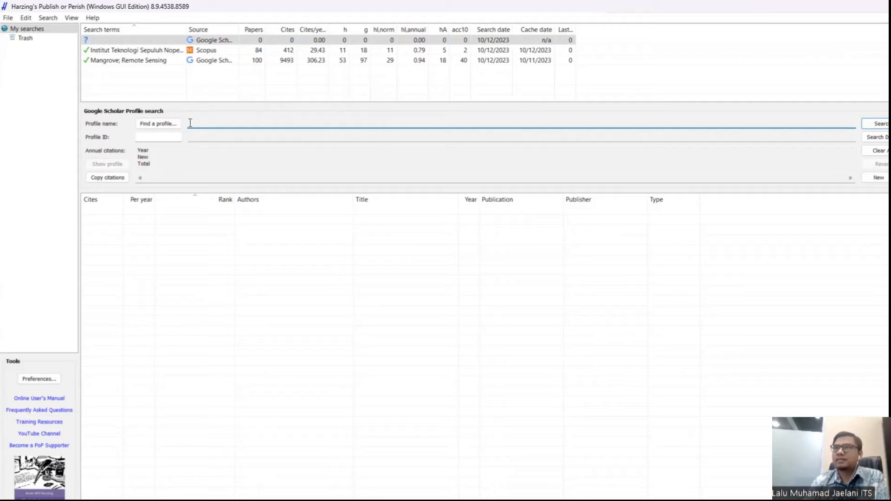
click(153, 125)
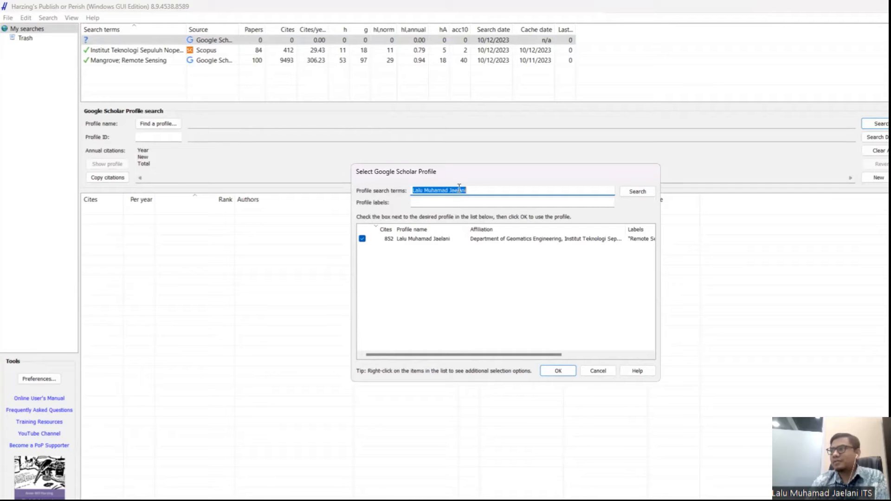
click(410, 241)
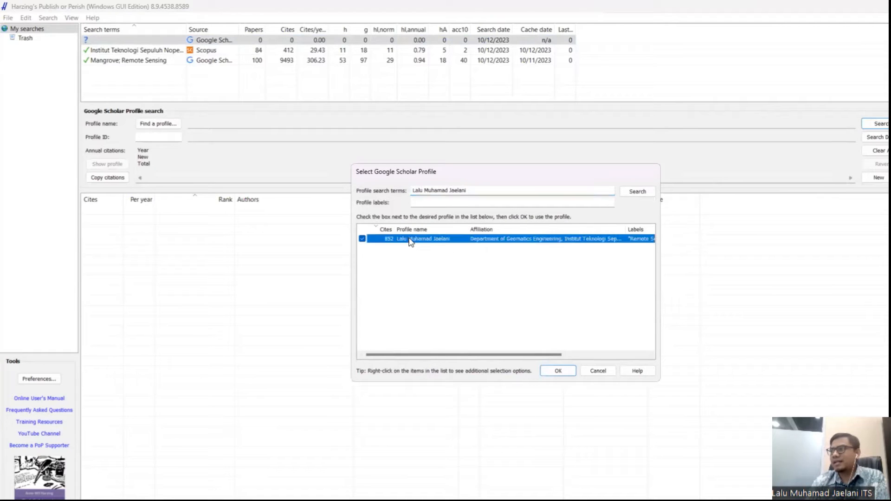
click(558, 371)
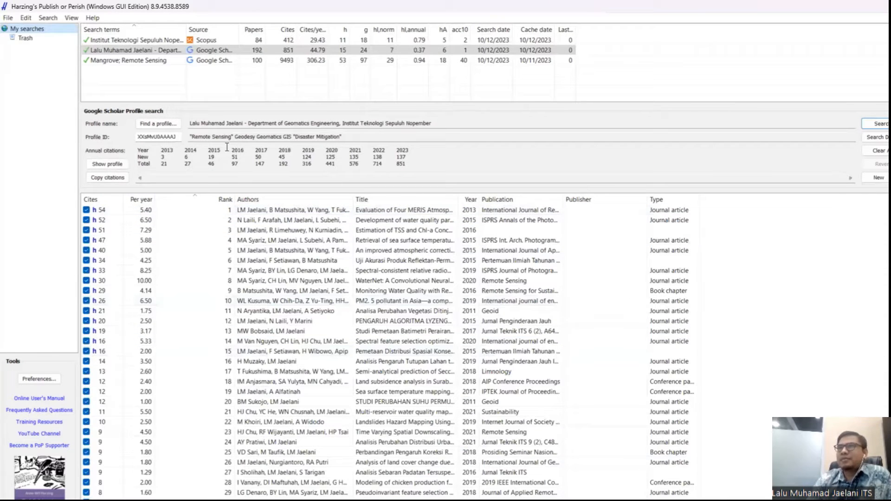
- Look through the full list of papers retrieved from the researcher's Google Scholar profile
scroll(357, 351, down, 20)
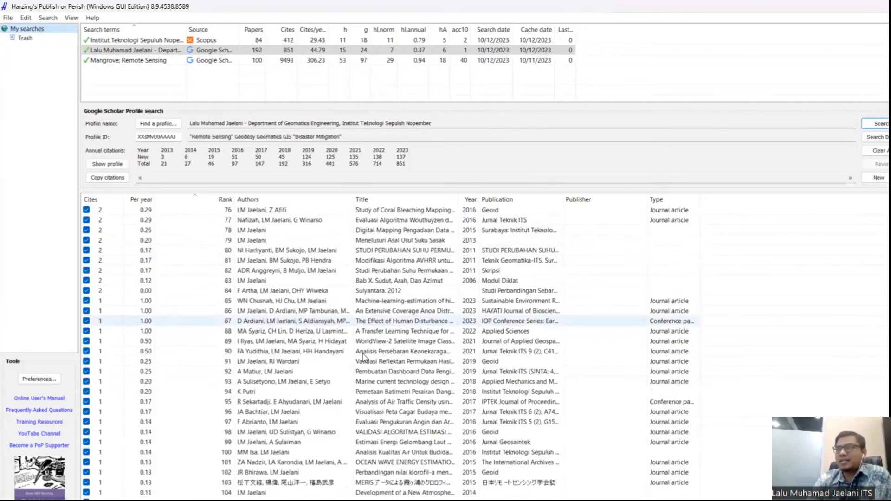
scroll(365, 358, down, 2)
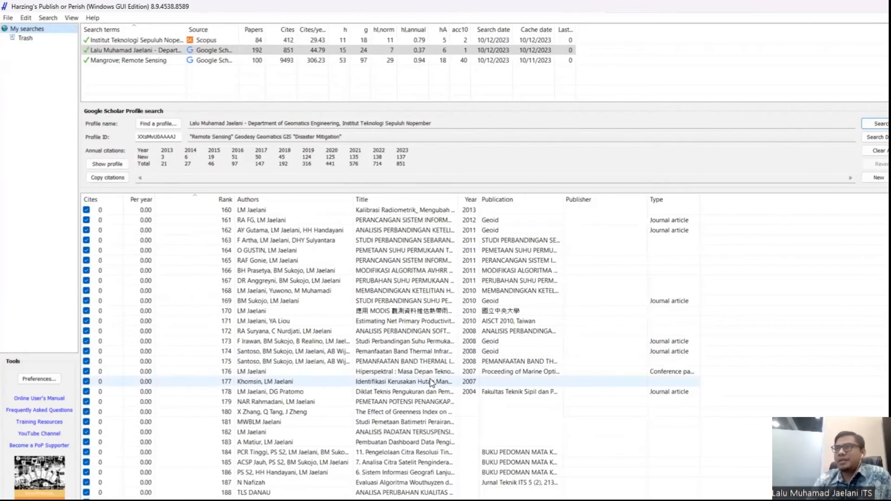
scroll(432, 381, up, 20)
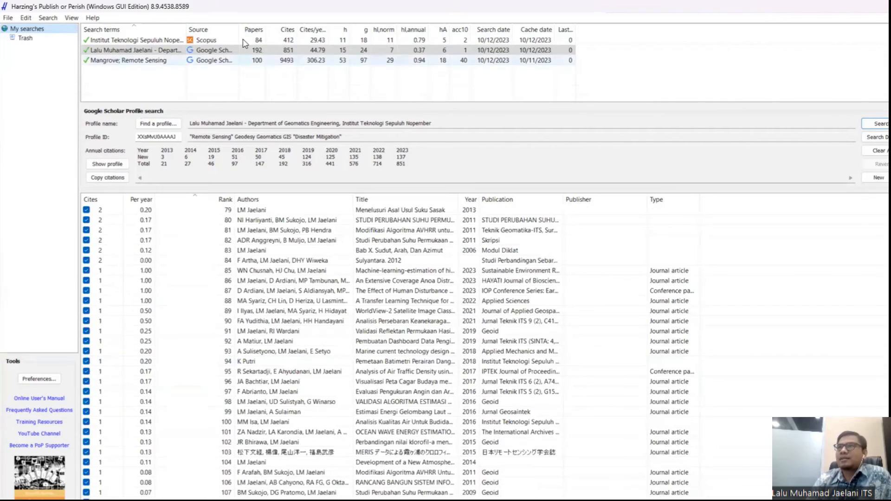
scroll(413, 325, up, 13)
scroll(415, 329, up, 13)
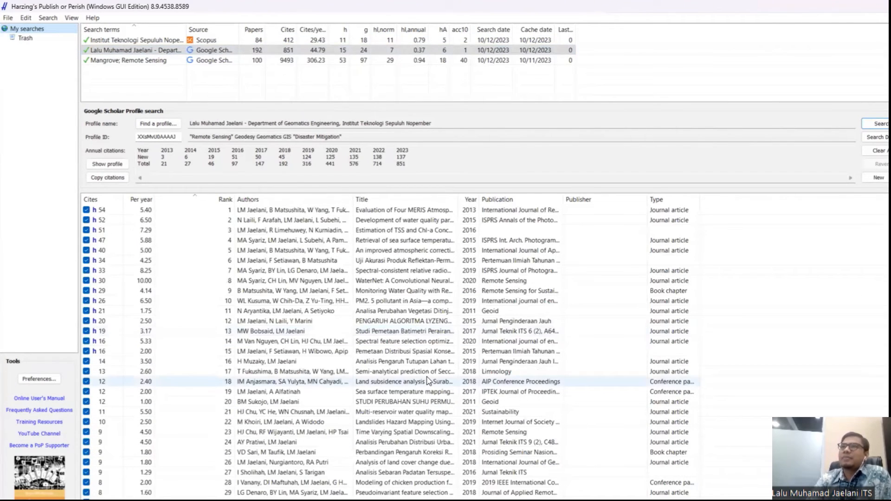
scroll(438, 368, down, 4)
scroll(439, 368, up, 4)
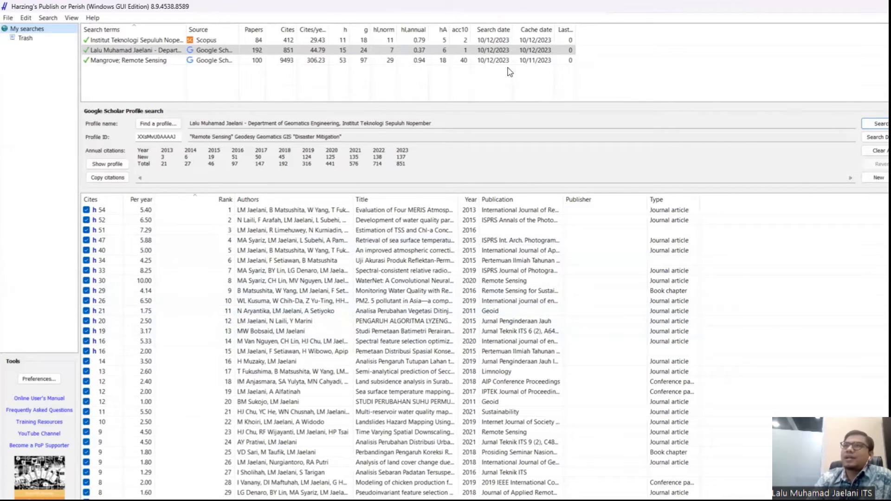
- Compare the results of the mangrove, researcher profile and Scopus affiliation searches by viewing each one
click(143, 79)
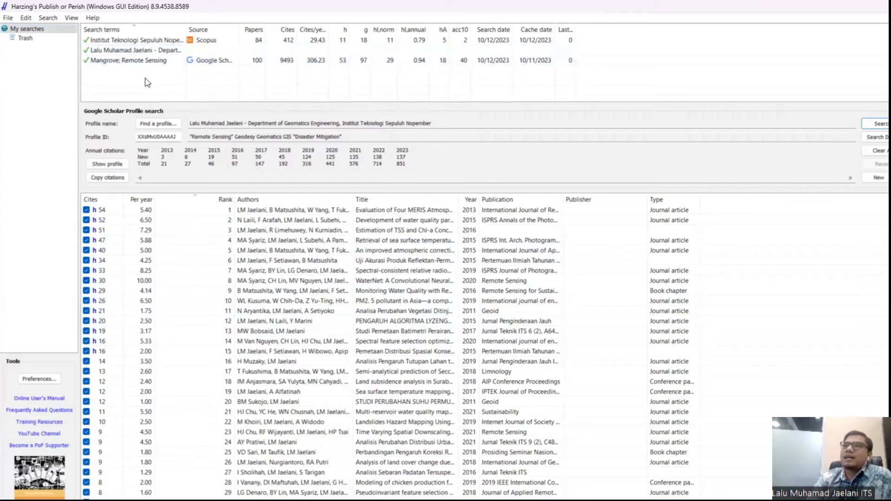
click(164, 61)
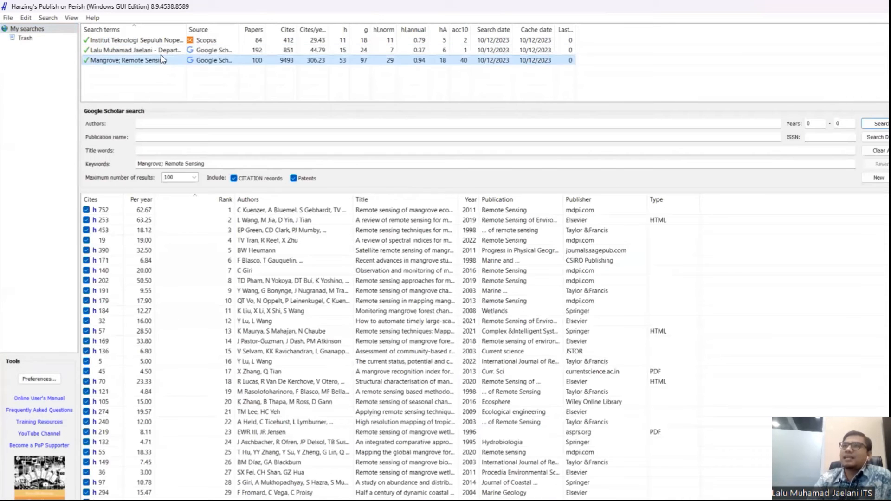
click(163, 50)
click(163, 40)
click(155, 69)
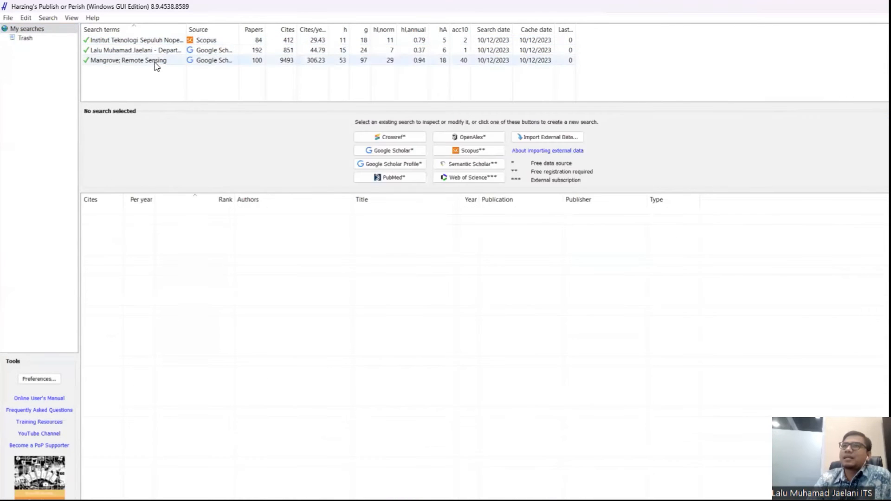
click(155, 61)
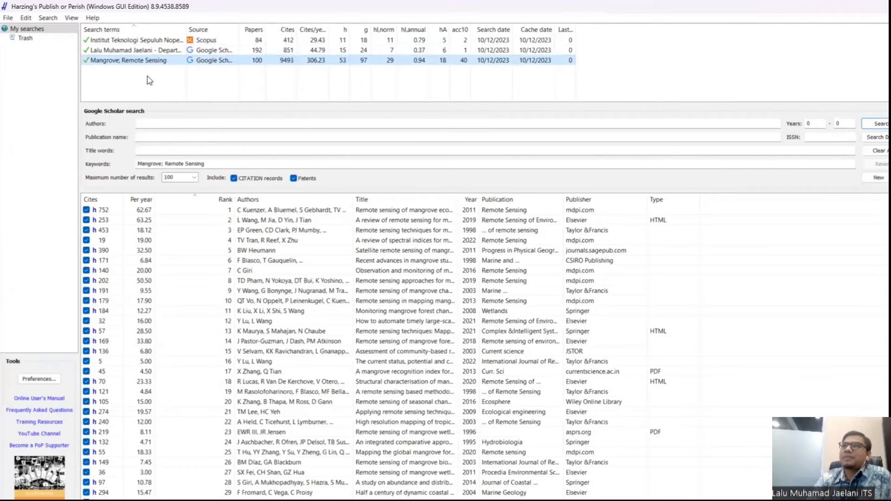
click(160, 41)
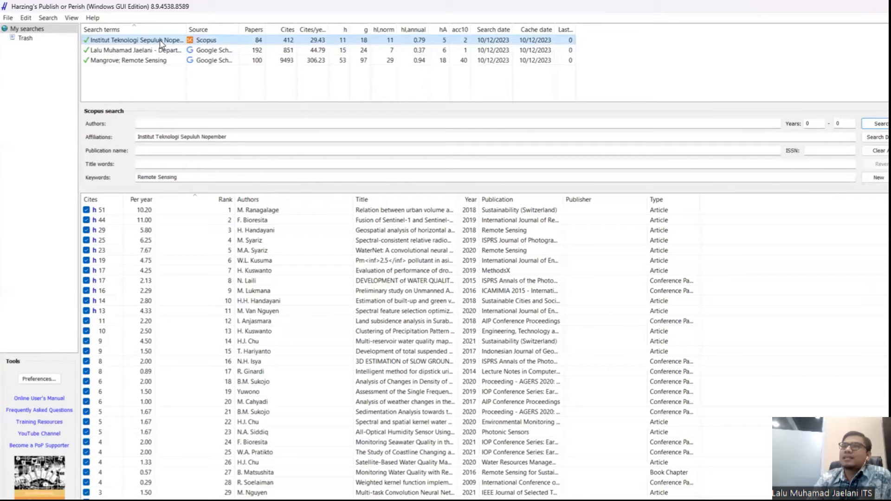
right_click(162, 43)
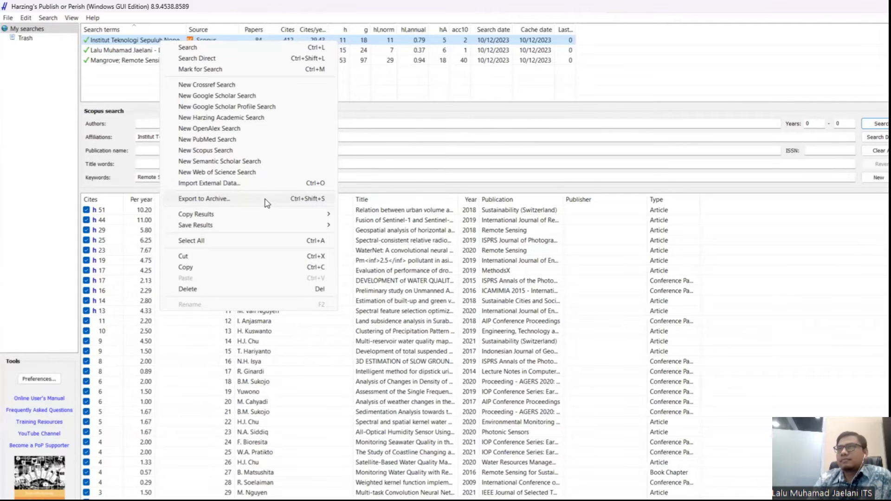
click(266, 200)
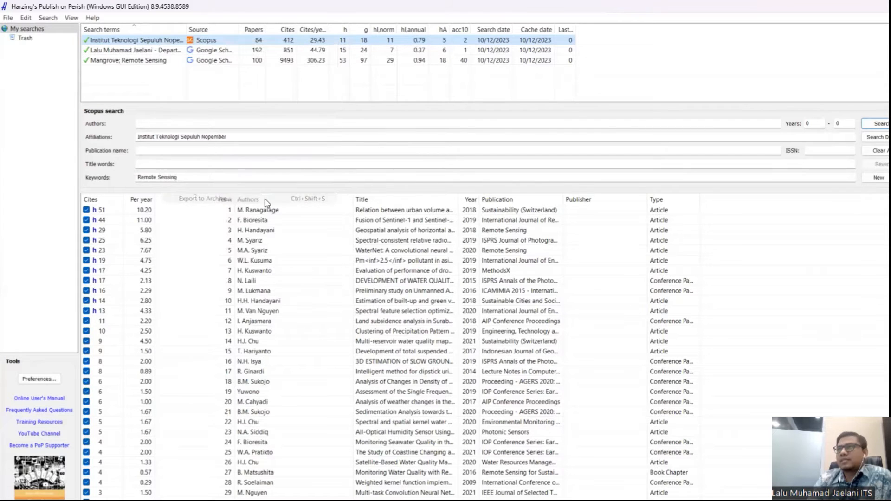
click(634, 367)
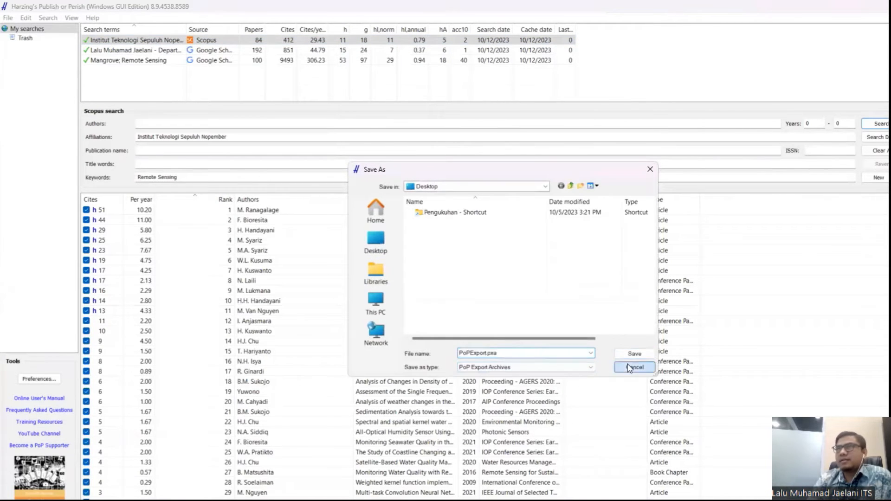
- Save the Scopus affiliation search results in RIS/RefManager format on the Desktop as RemoteSensingIT.ris
right_click(118, 41)
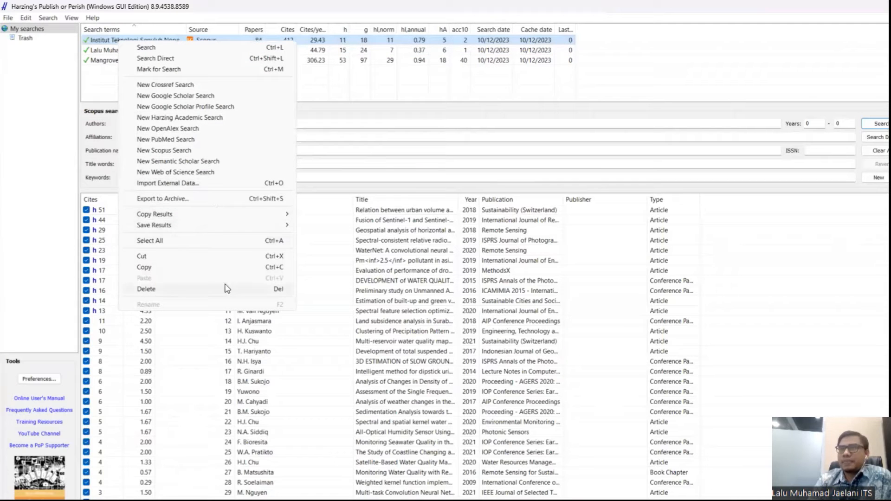
mouse_move(244, 229)
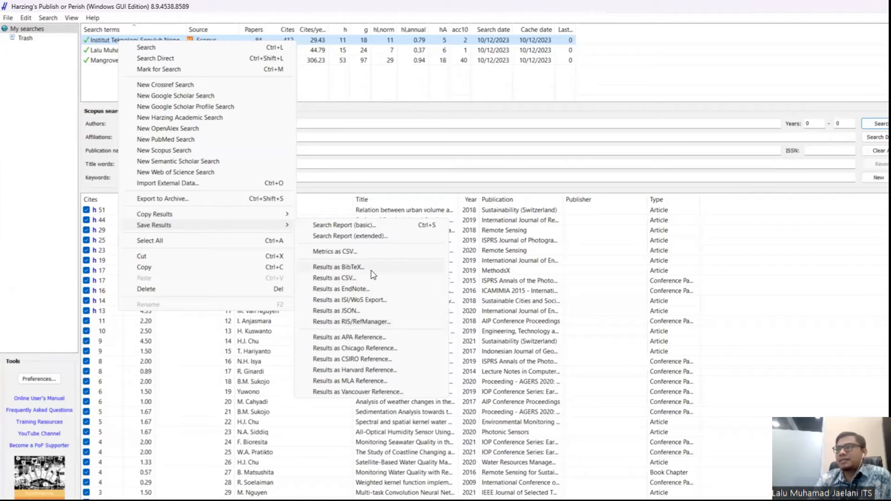
click(361, 322)
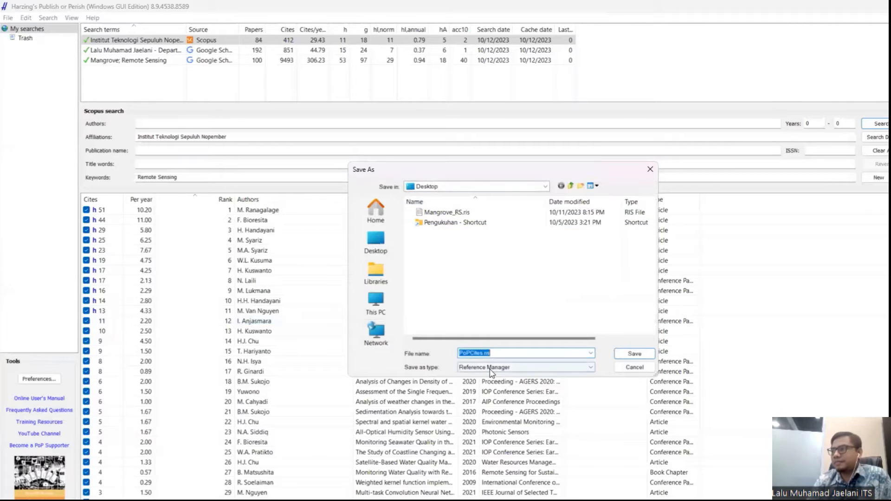
drag(484, 353, 395, 342)
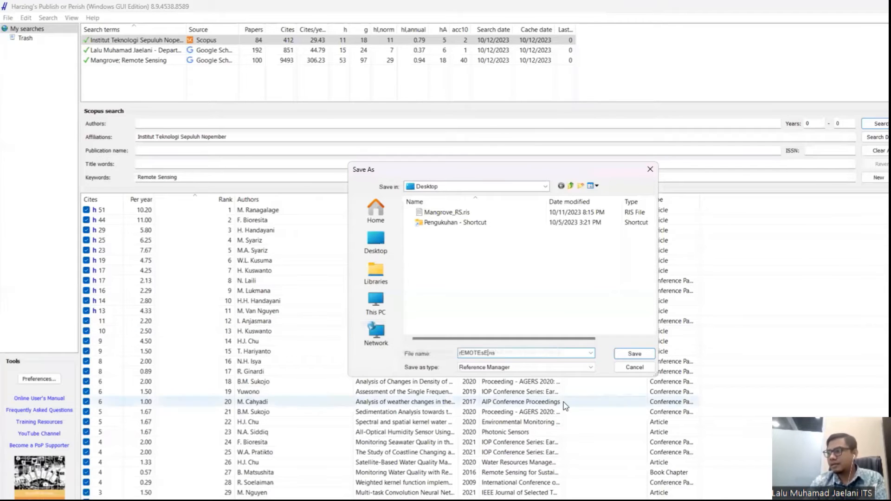
drag(489, 354, 367, 351)
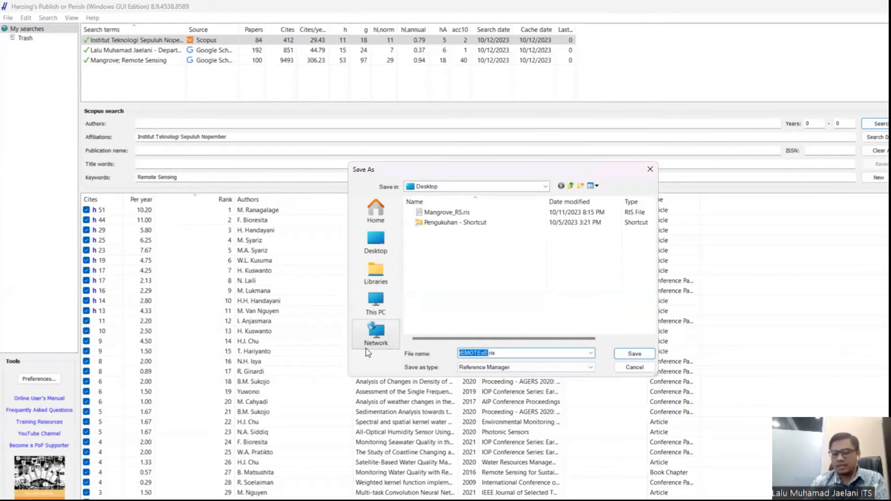
text(Remo)
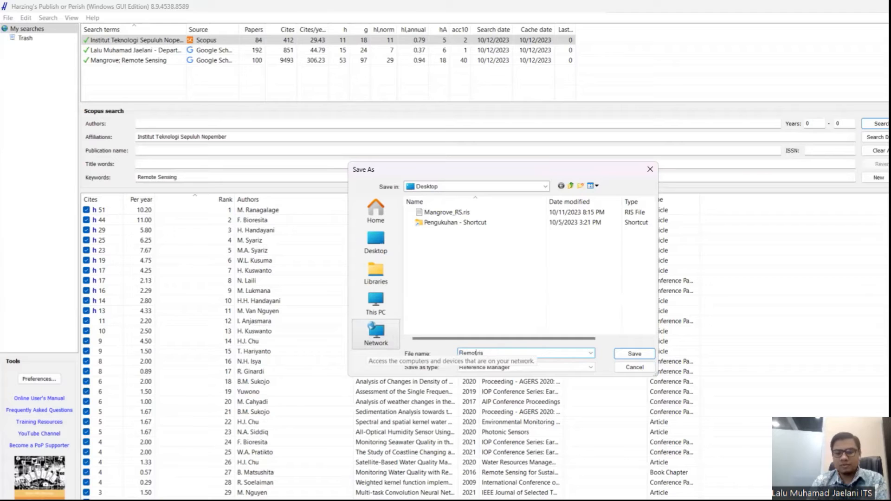
text(teSensingIT)
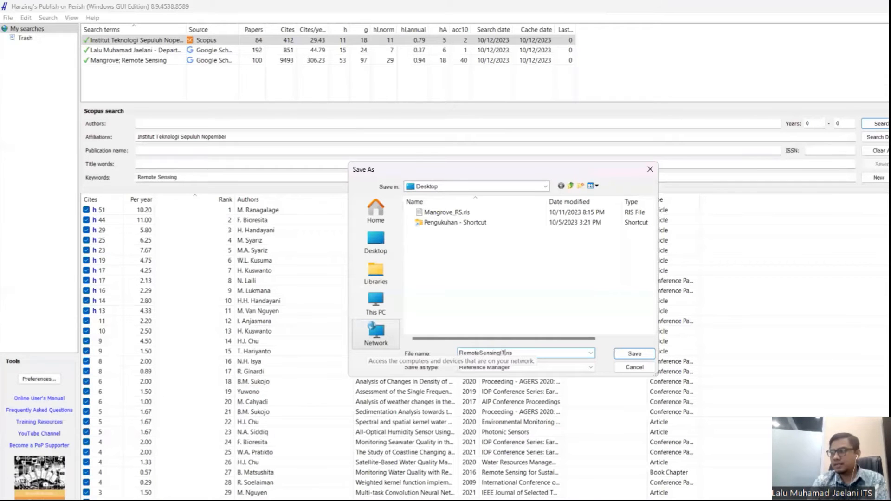
click(634, 355)
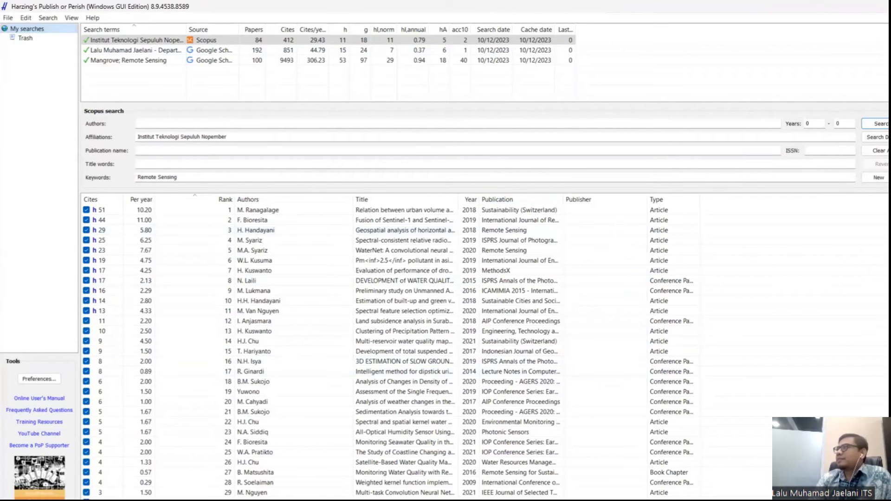
- Switch to VOSviewer and start creating a map based on text data
click(888, 6)
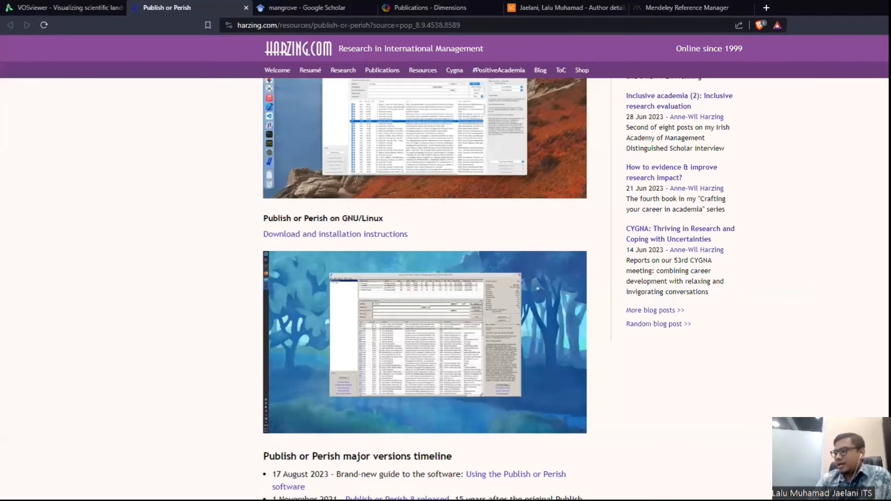
key(alt+Tab)
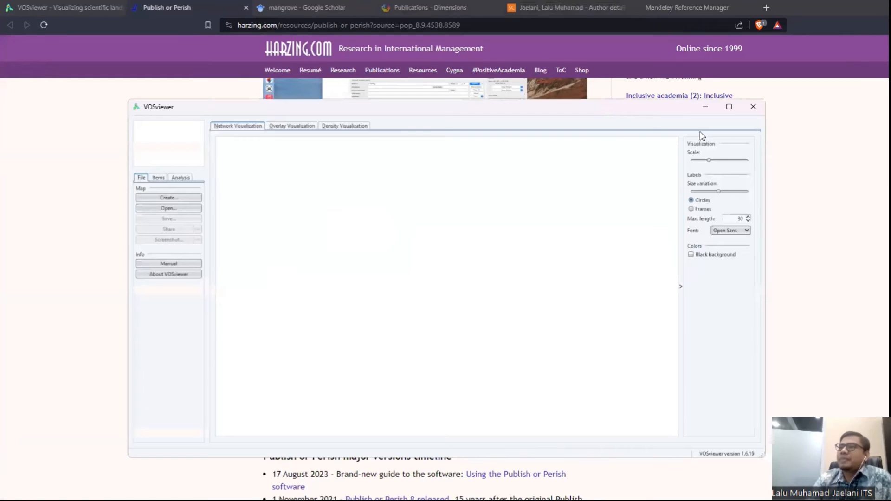
click(169, 197)
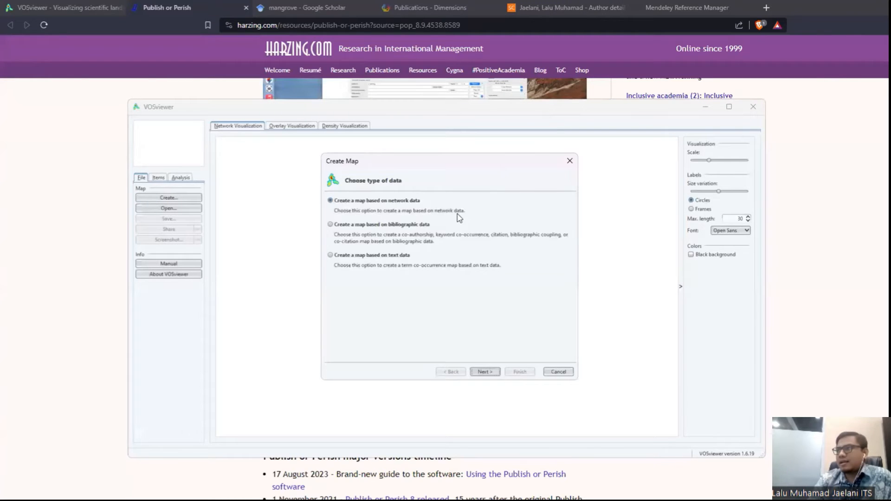
click(375, 255)
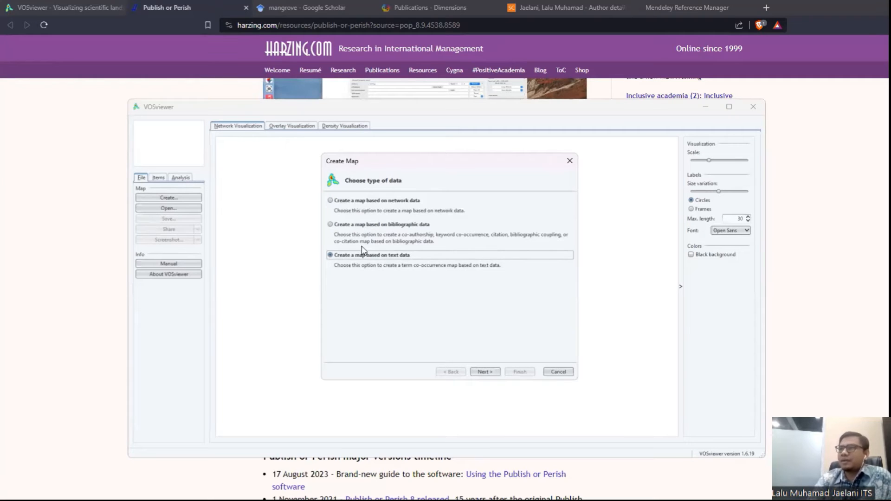
click(485, 371)
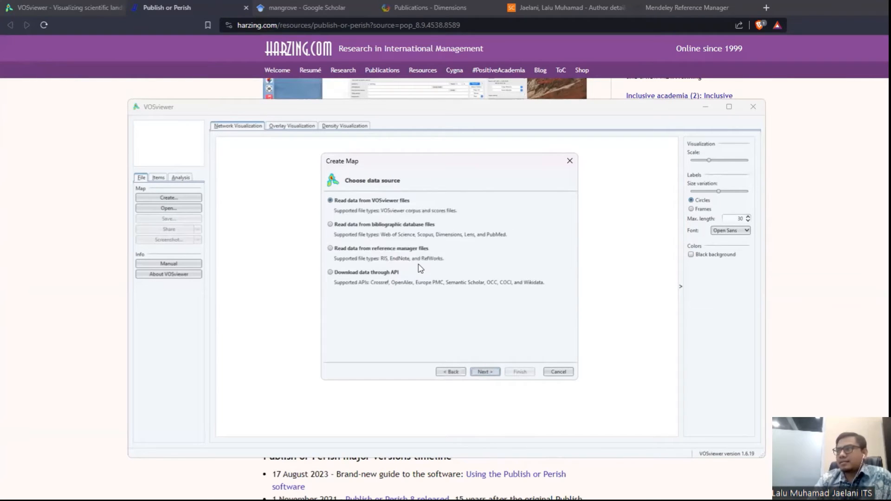
- Choose reference manager files as the data source and load RemoteSensingITS.ris from the Desktop as the RIS file
click(393, 249)
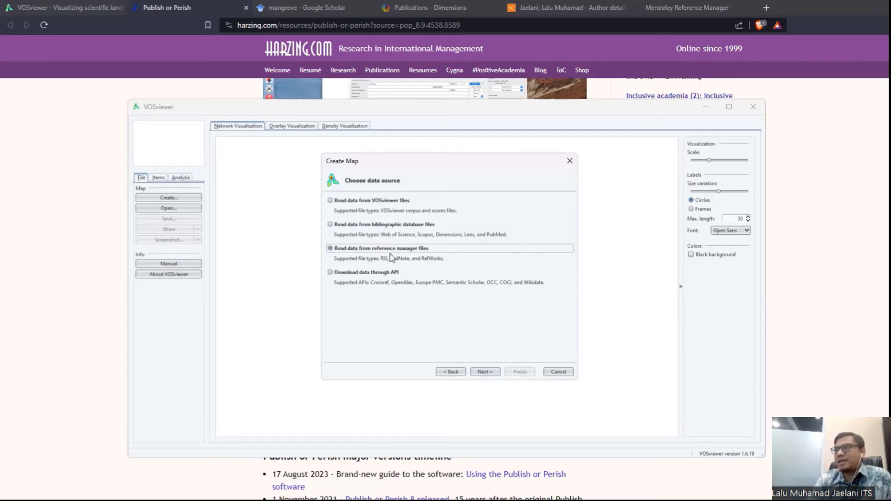
click(487, 371)
click(564, 222)
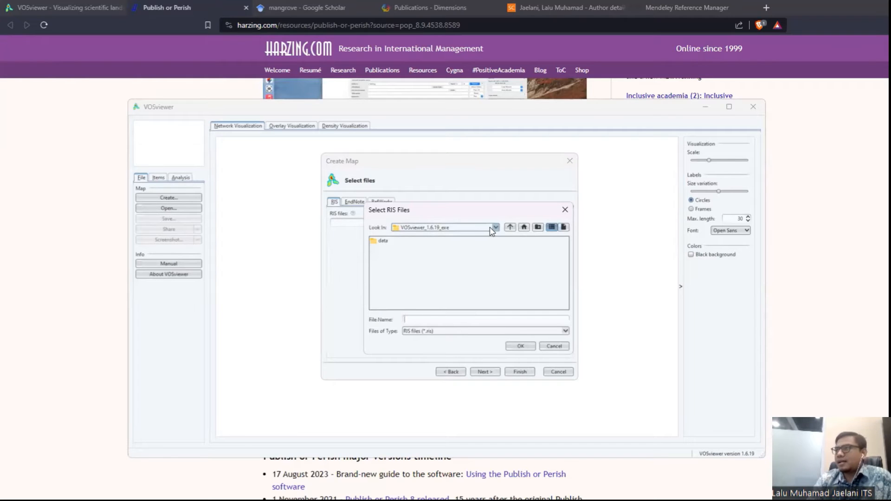
click(495, 227)
scroll(474, 253, up, 4)
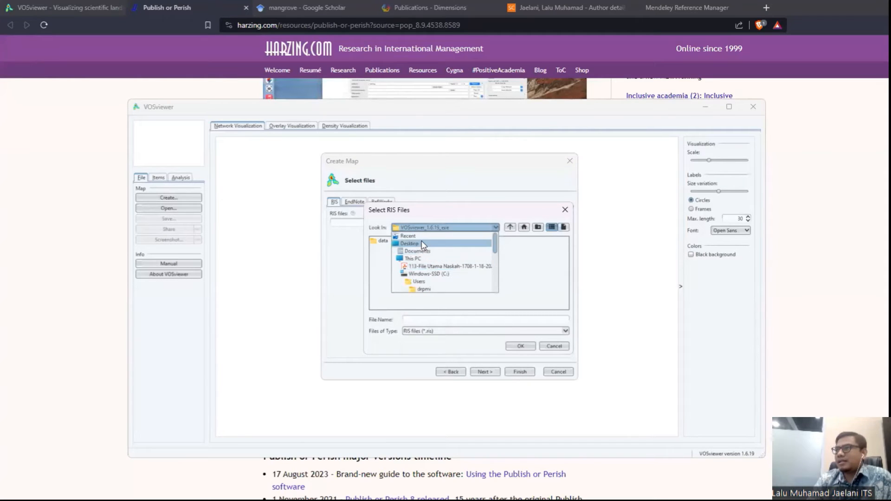
click(409, 244)
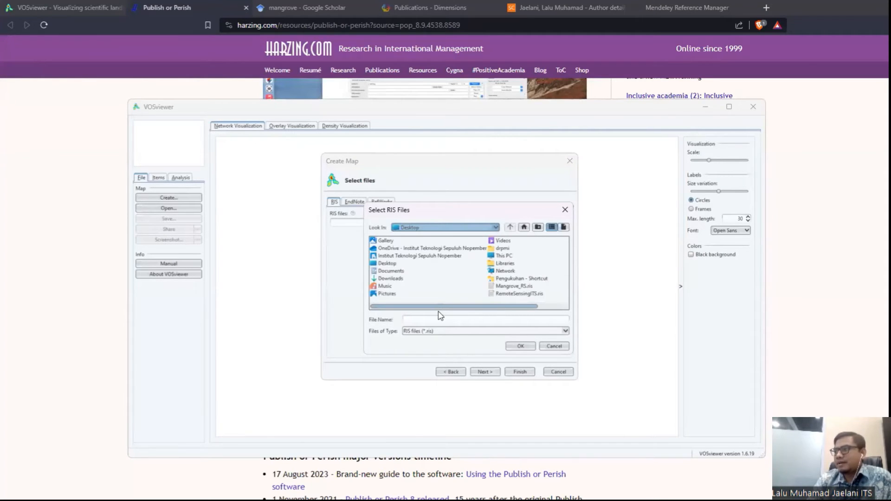
click(524, 293)
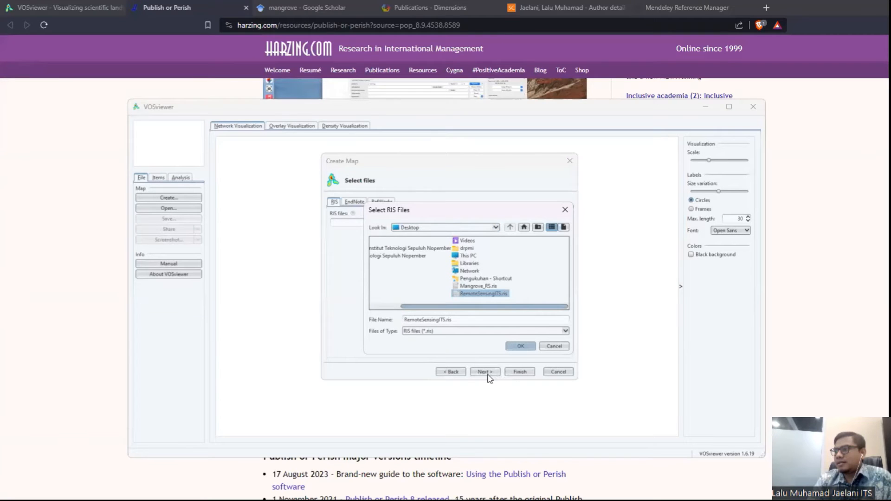
click(520, 345)
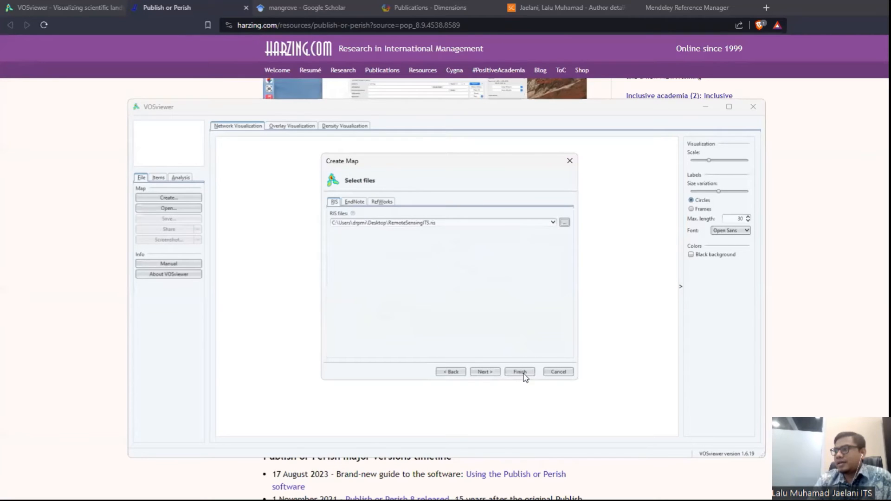
click(483, 371)
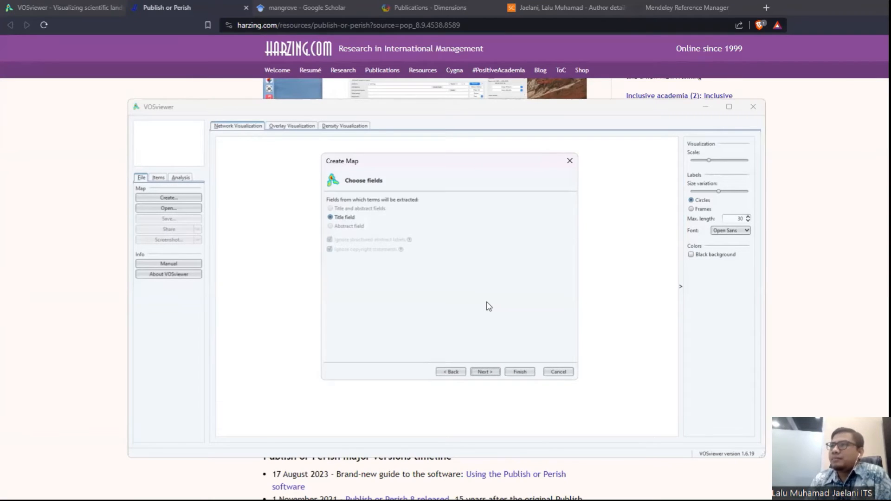
- Extract terms from the title field with binary counting, a minimum of 2 occurrences and 35 terms selected
click(485, 372)
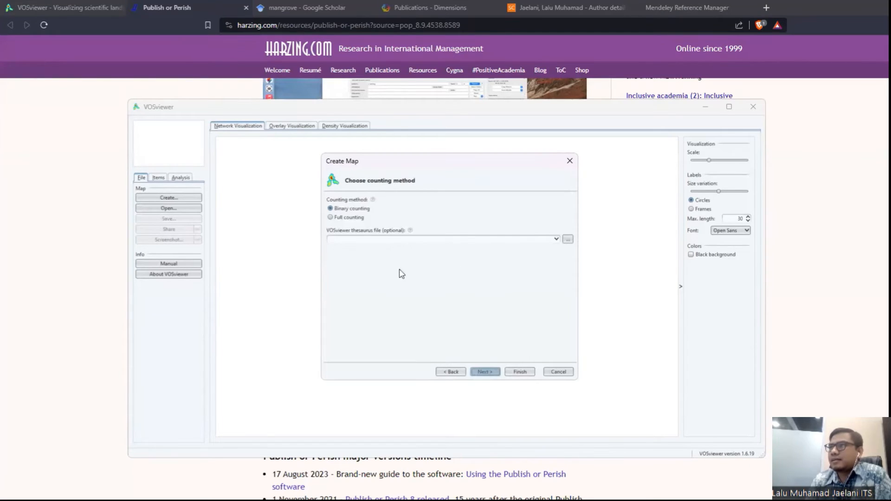
click(495, 374)
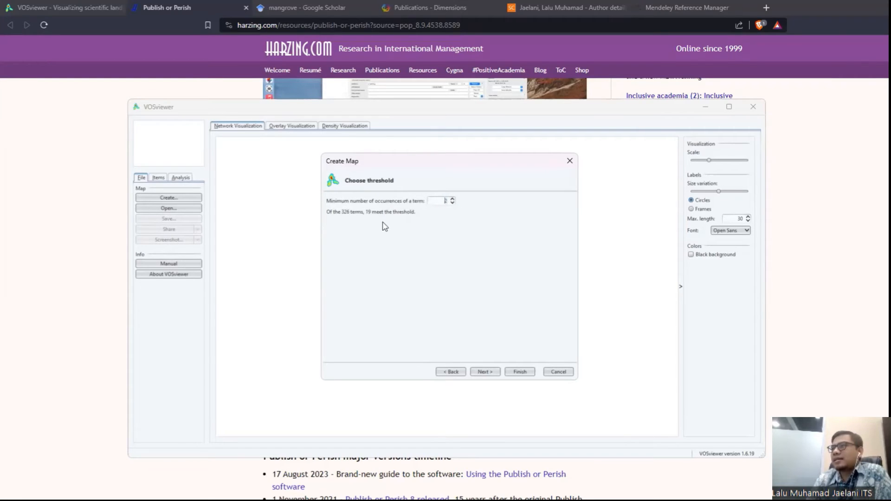
click(485, 372)
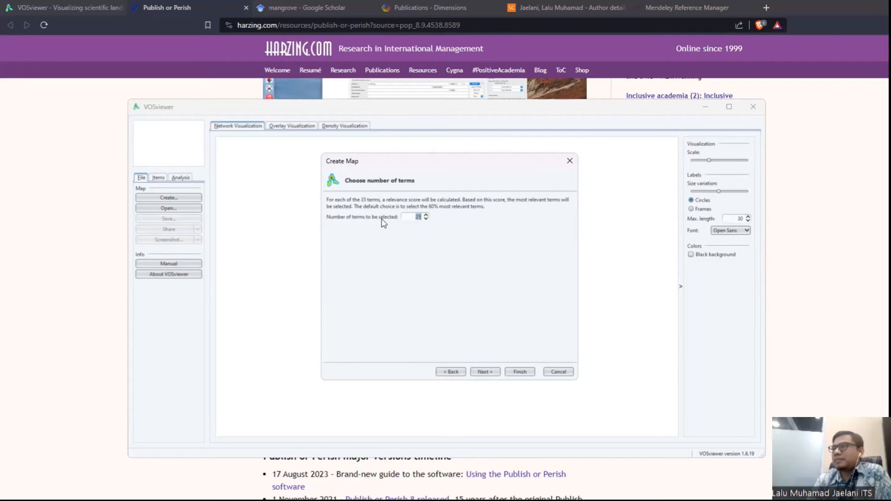
text(35)
click(483, 372)
- Go through the extracted terms and exclude "total" from the selection, leaving "gresik regency" selected
scroll(450, 298, down, 5)
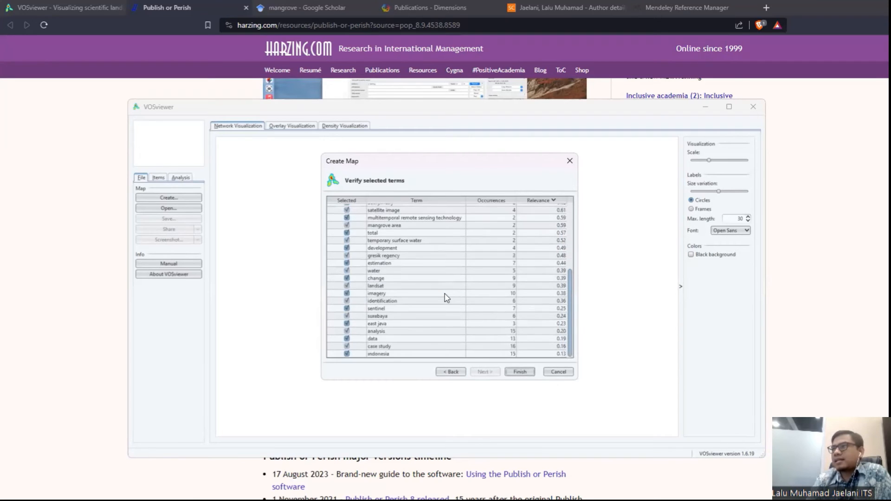
scroll(445, 299, up, 5)
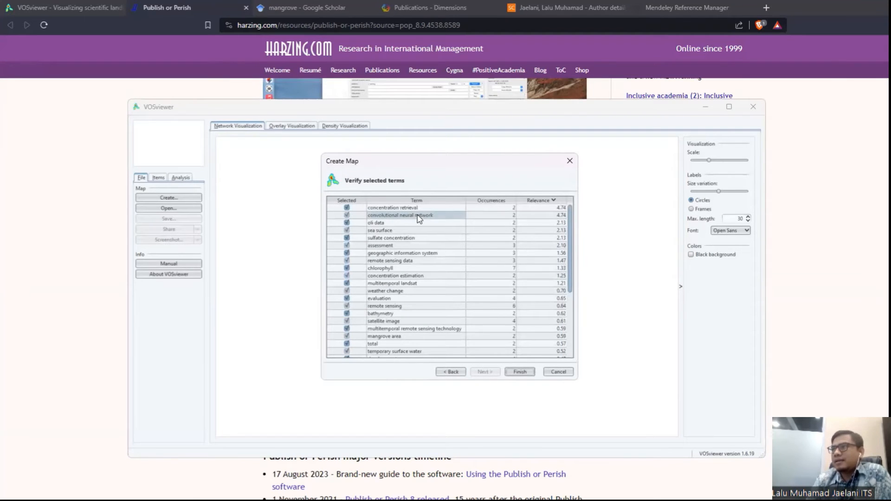
scroll(403, 262, down, 1)
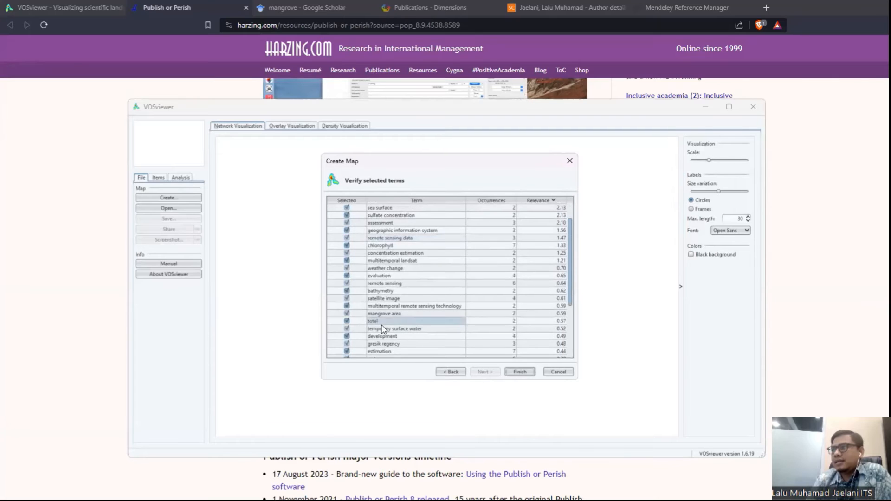
scroll(383, 328, down, 4)
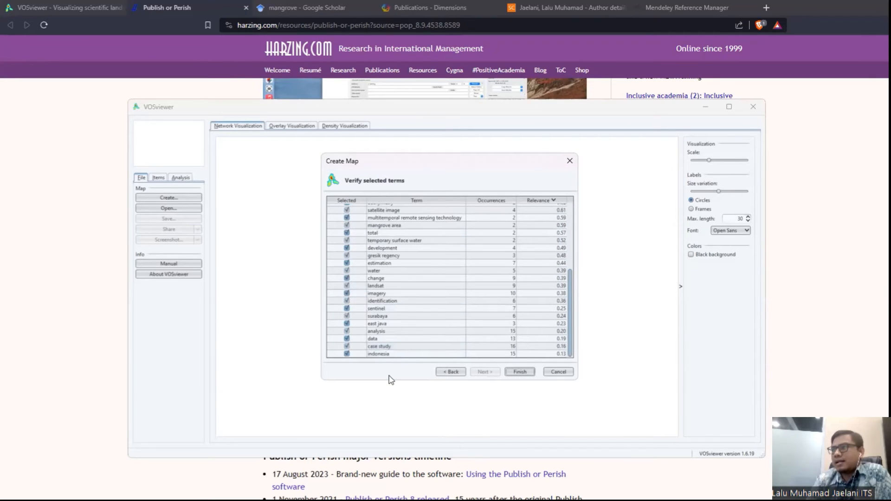
scroll(396, 331, up, 5)
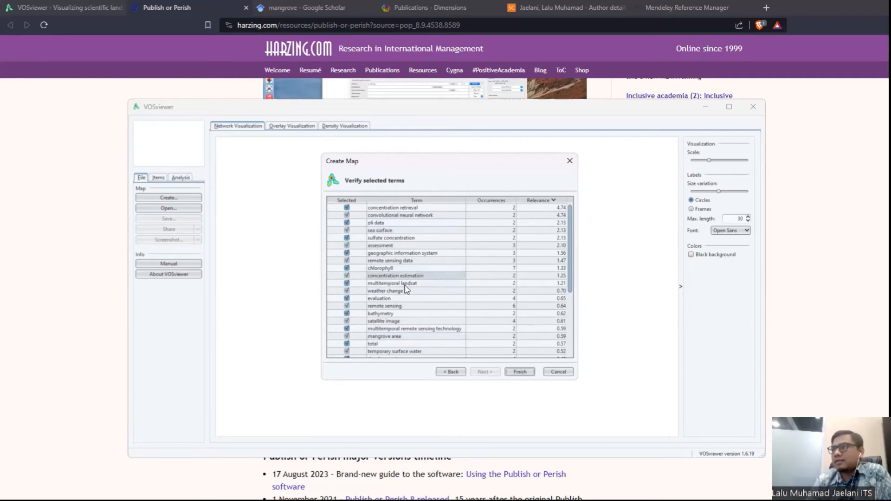
scroll(408, 312, down, 1)
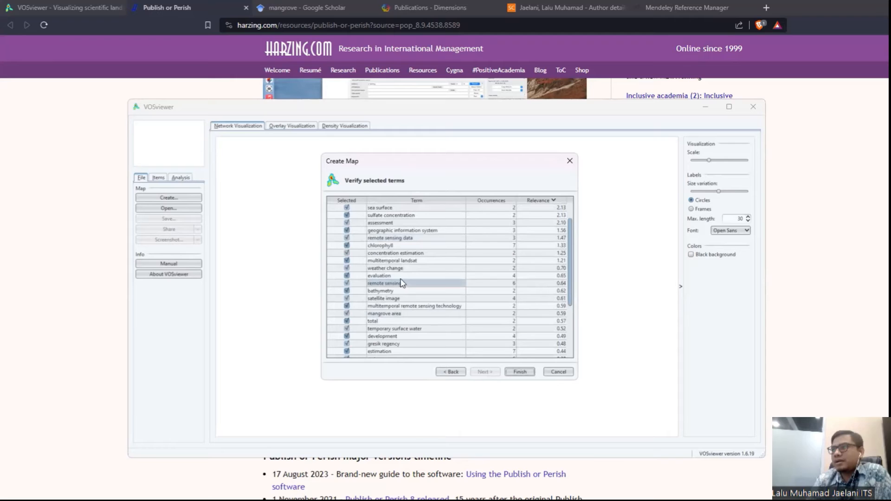
scroll(411, 315, down, 1)
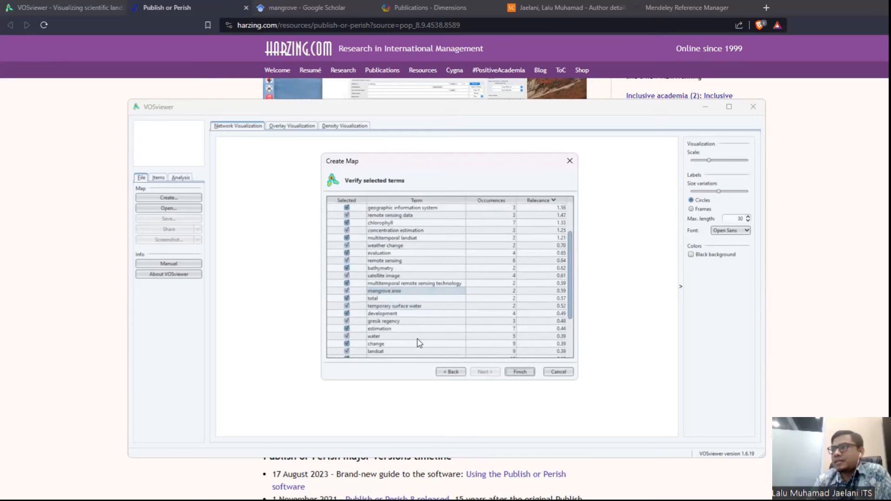
click(346, 299)
scroll(431, 324, down, 1)
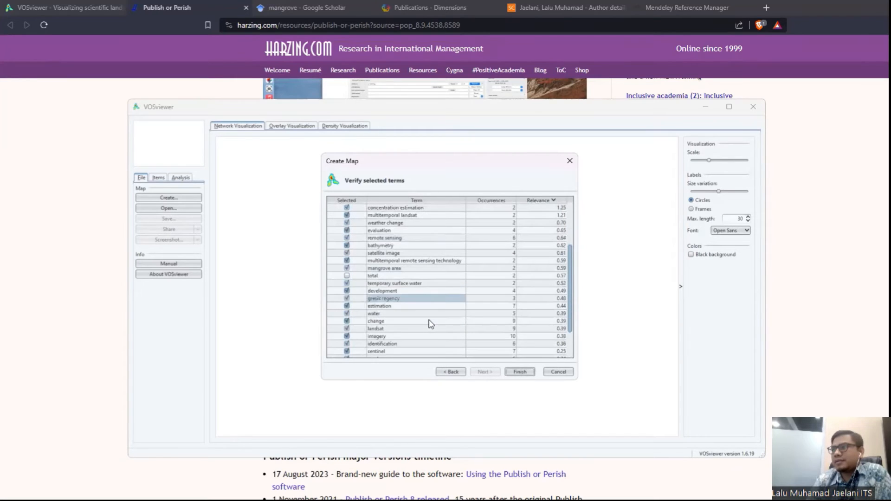
click(346, 299)
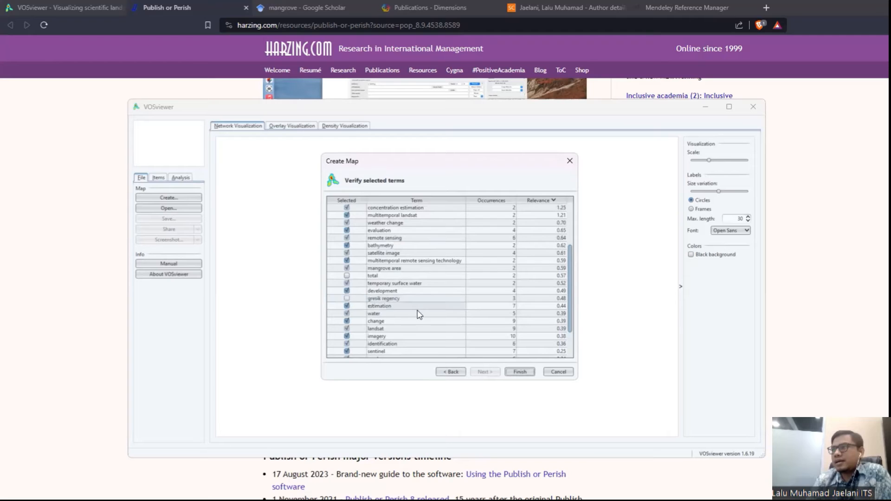
click(347, 299)
- Exclude the term "case study" from the selection, keep "data" selected and generate the map
scroll(427, 319, down, 2)
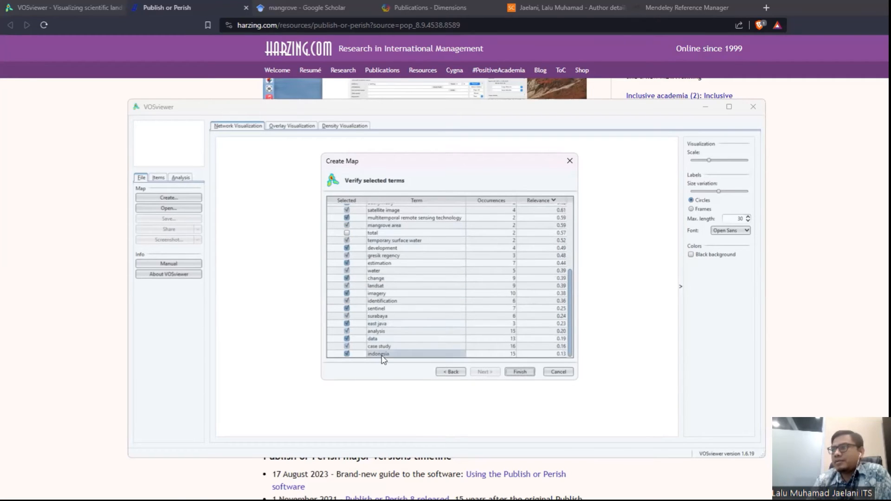
click(347, 347)
click(347, 339)
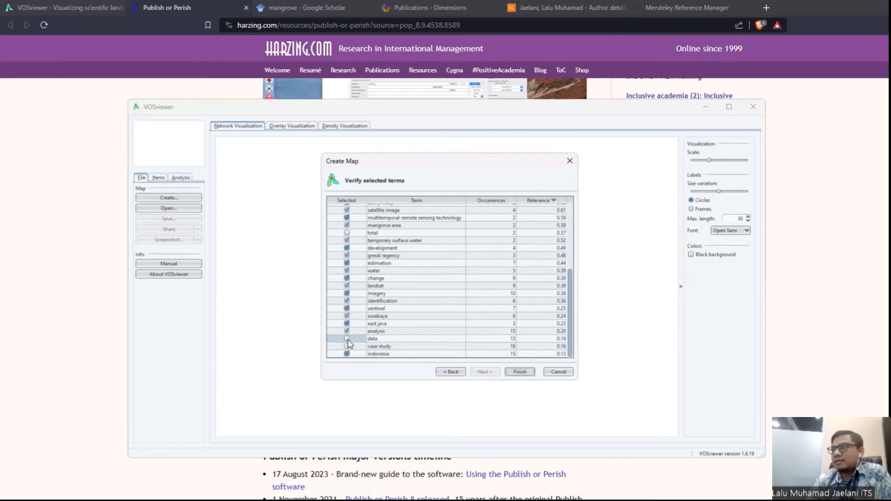
click(520, 372)
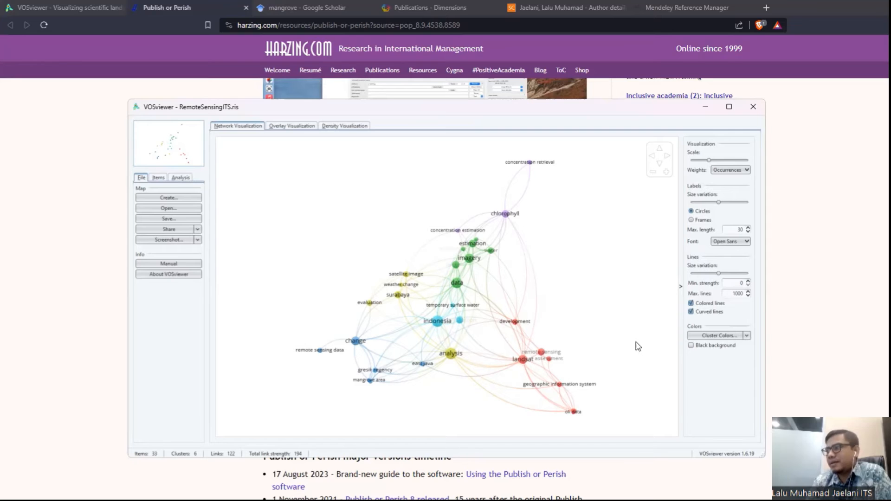
- Show the overlay visualization of the term map and enlarge the VOSviewer window to view it
mouse_move(441, 325)
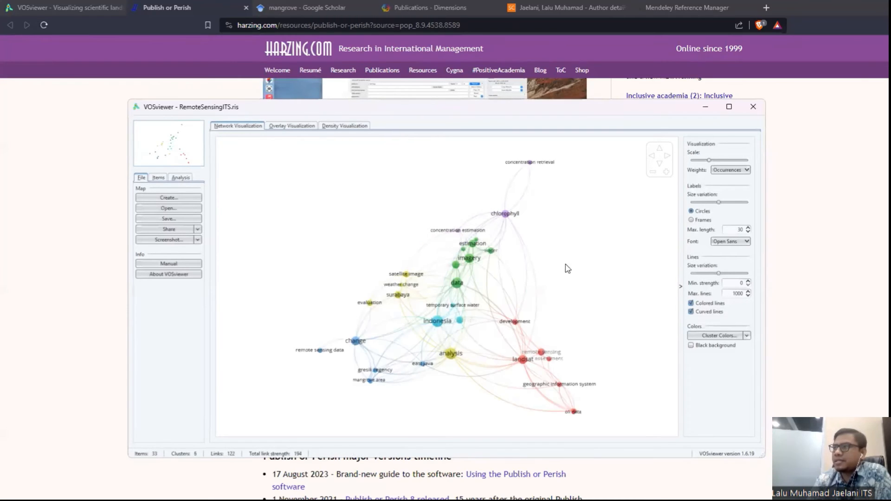
click(282, 129)
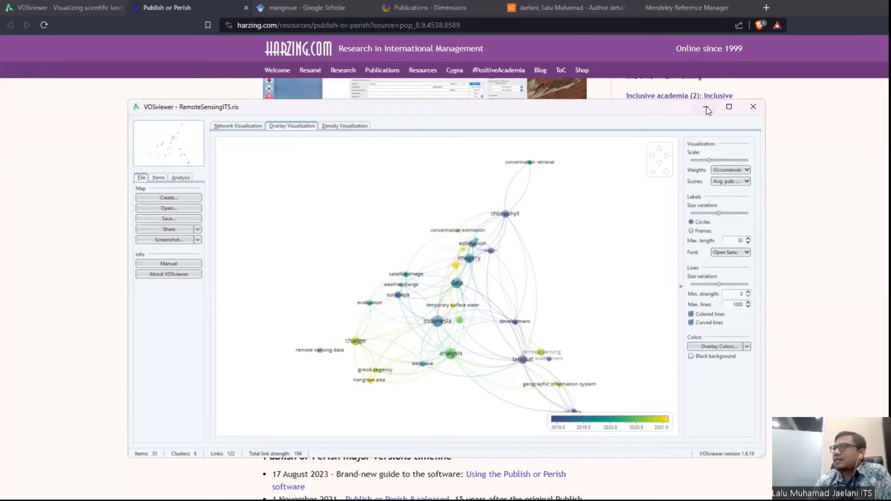
drag(602, 114, 599, 70)
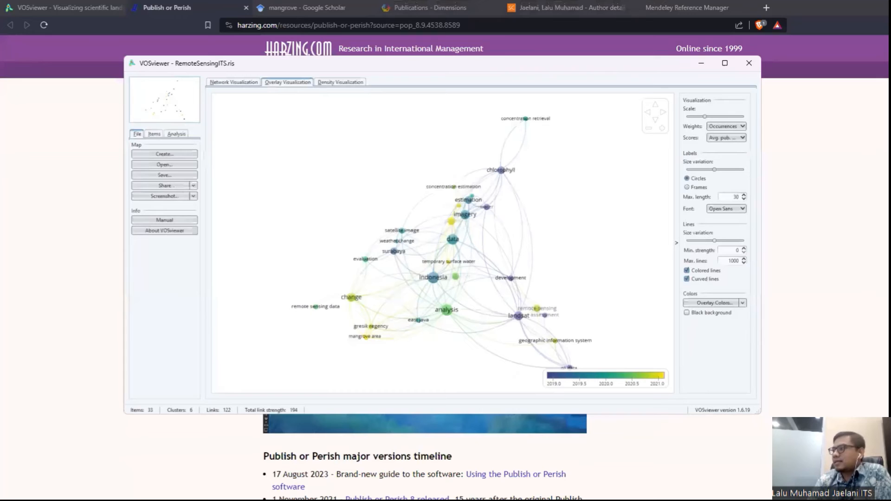
drag(755, 410, 841, 483)
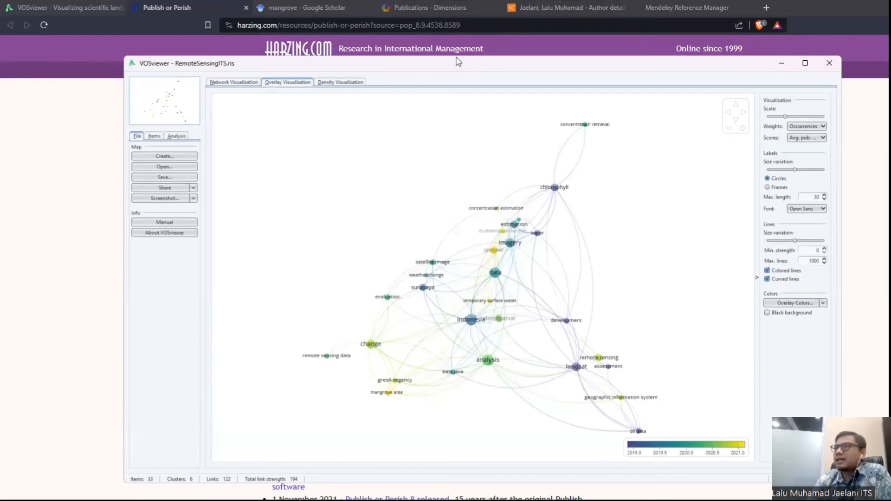
drag(457, 61, 445, 42)
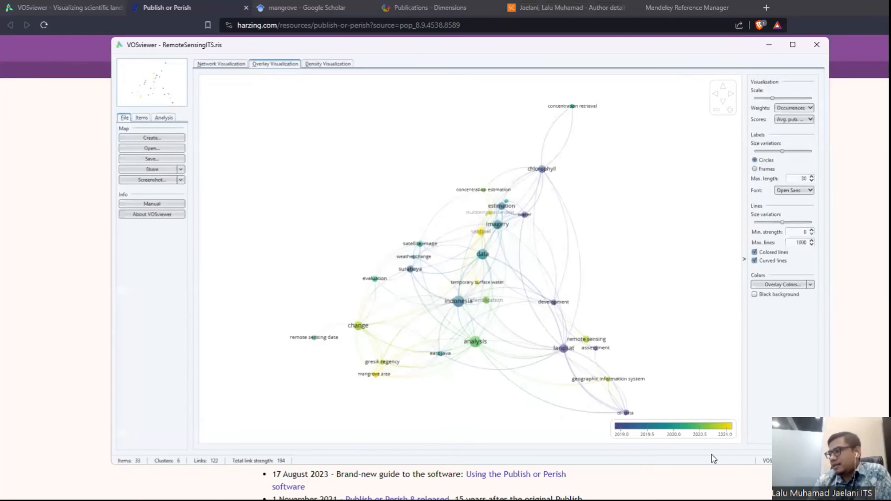
- Inspect the mangrove area term in the overlay and check the available weights and scores options without changing them
mouse_move(379, 378)
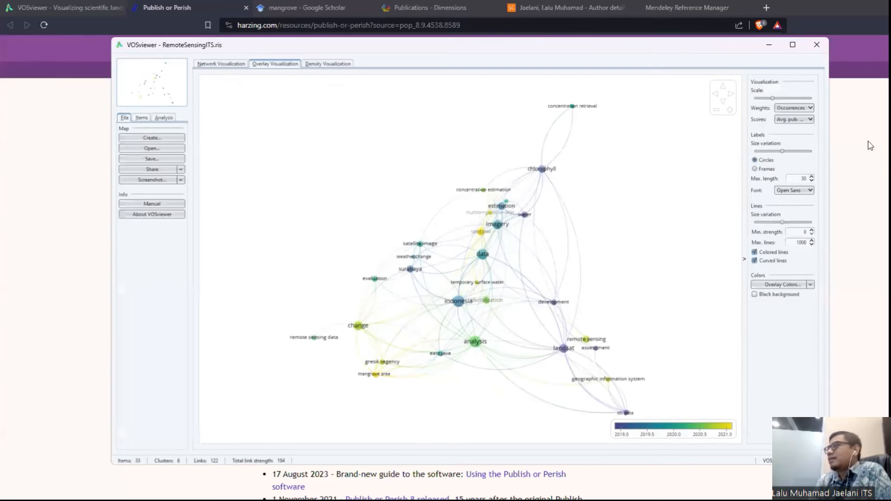
click(808, 108)
click(808, 108)
click(804, 119)
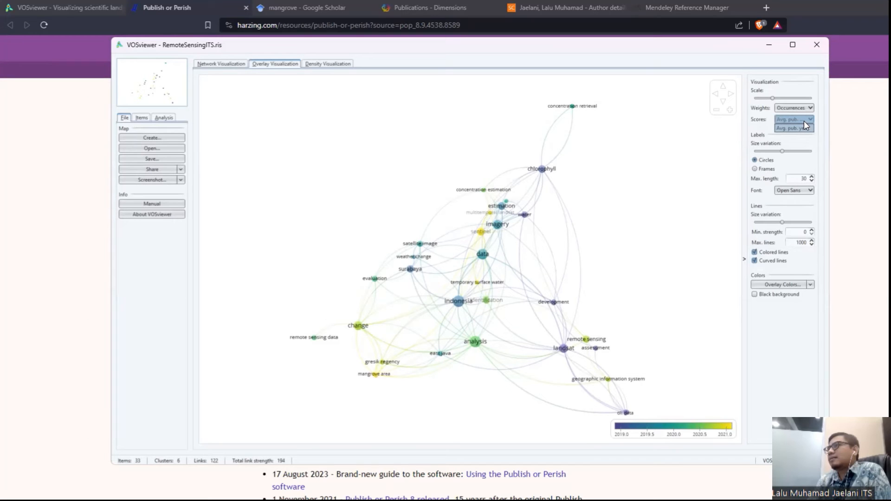
click(804, 121)
click(805, 119)
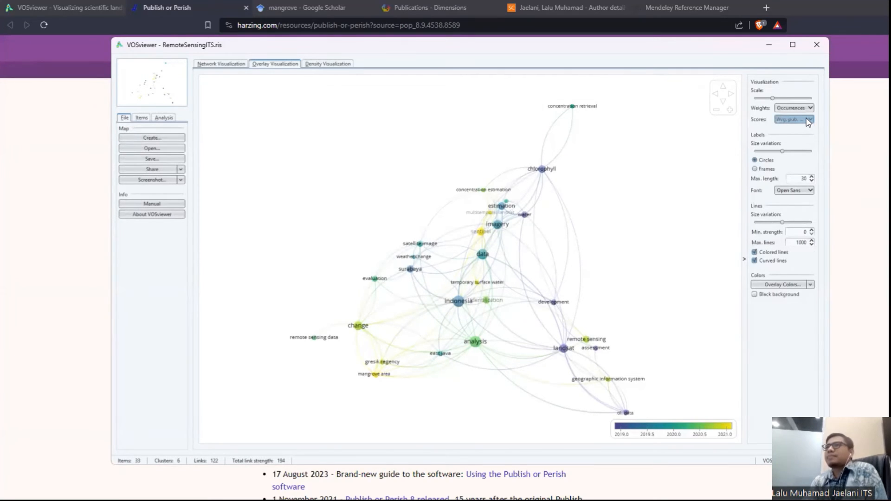
- Switch to the browser and view the Dimensions publications, the Scopus author page and the Google Scholar mangrove results
click(412, 6)
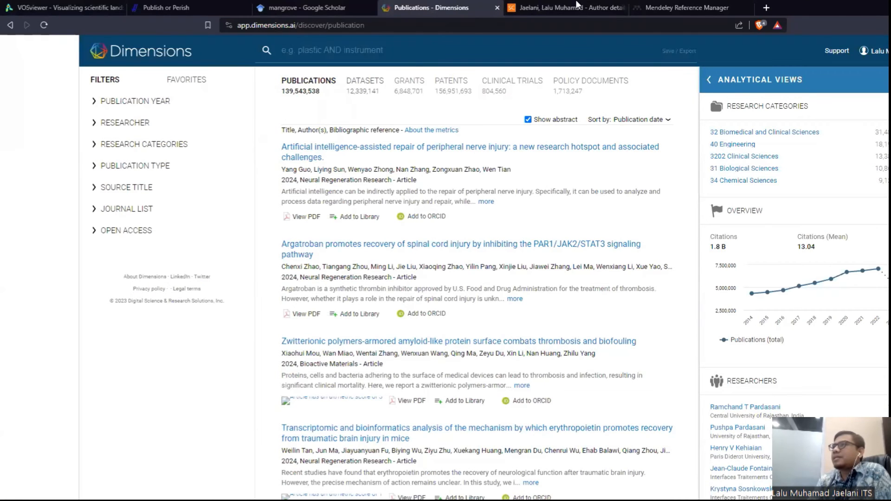
click(577, 6)
click(314, 7)
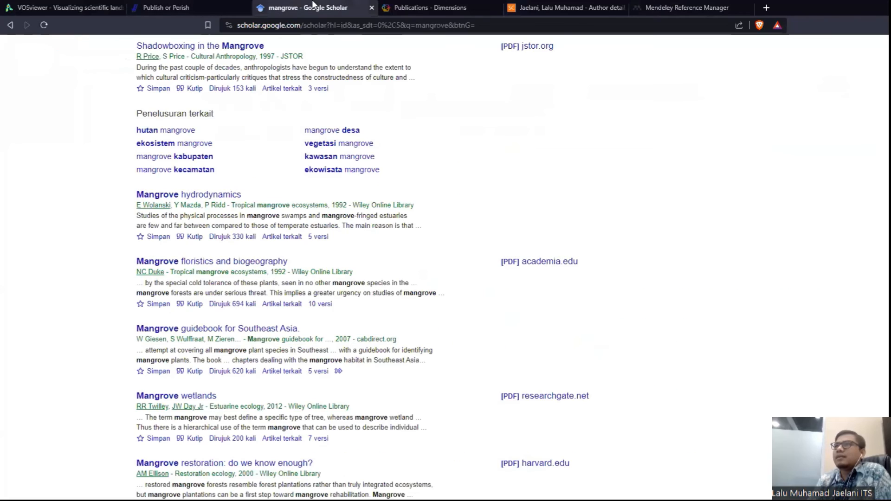
scroll(404, 183, up, 6)
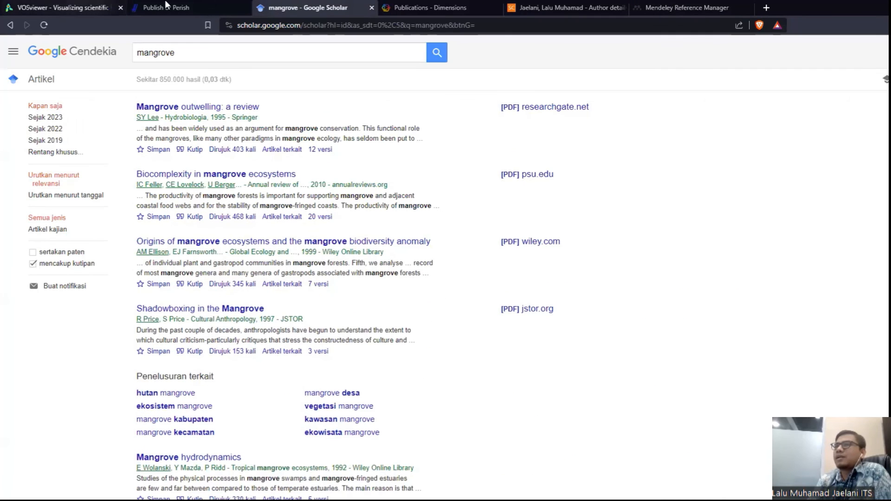
- Return to VOSviewer and show the density visualization of the term map
key(alt+Tab)
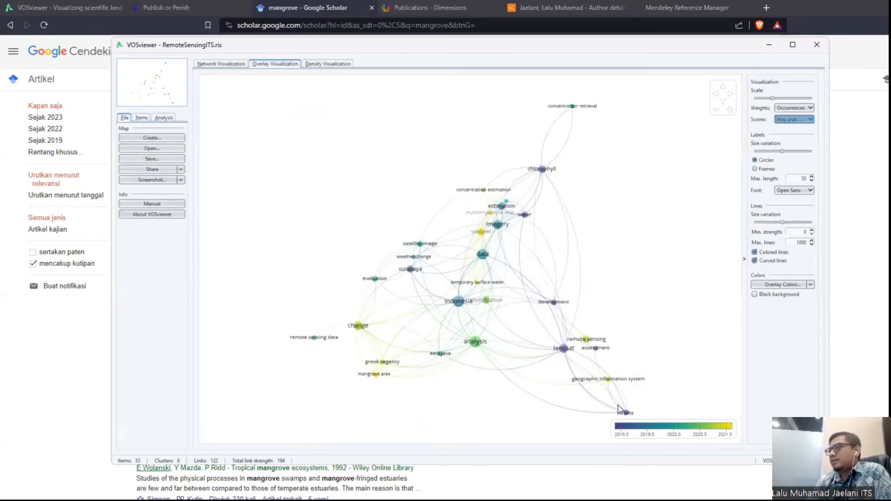
click(328, 64)
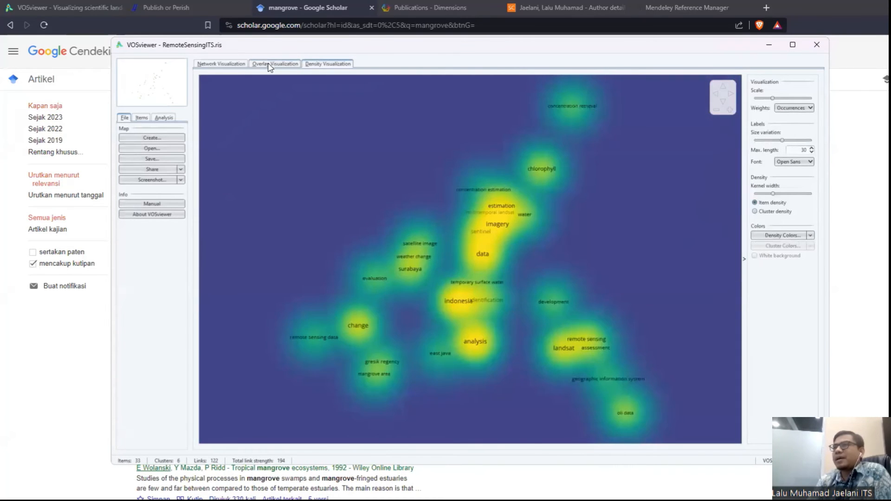
- Show the overlay visualization of the term map and switch to the Publish or Perish program
click(269, 65)
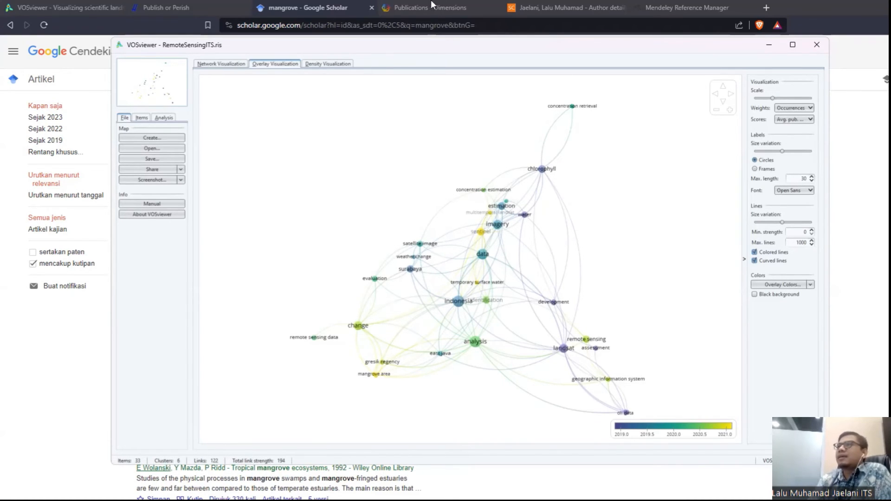
click(166, 7)
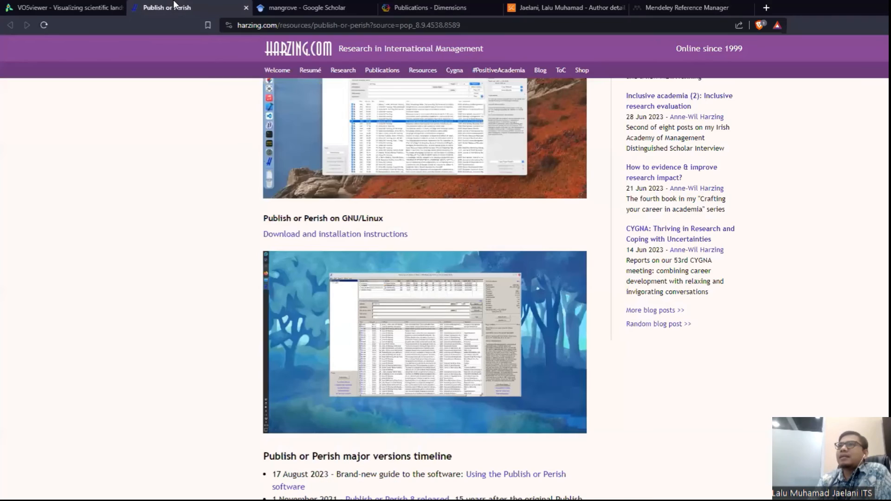
click(325, 8)
click(671, 492)
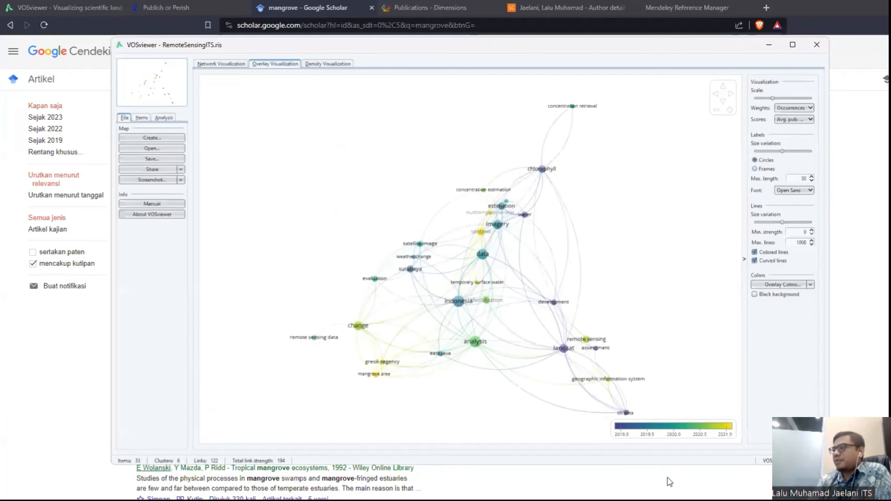
click(677, 492)
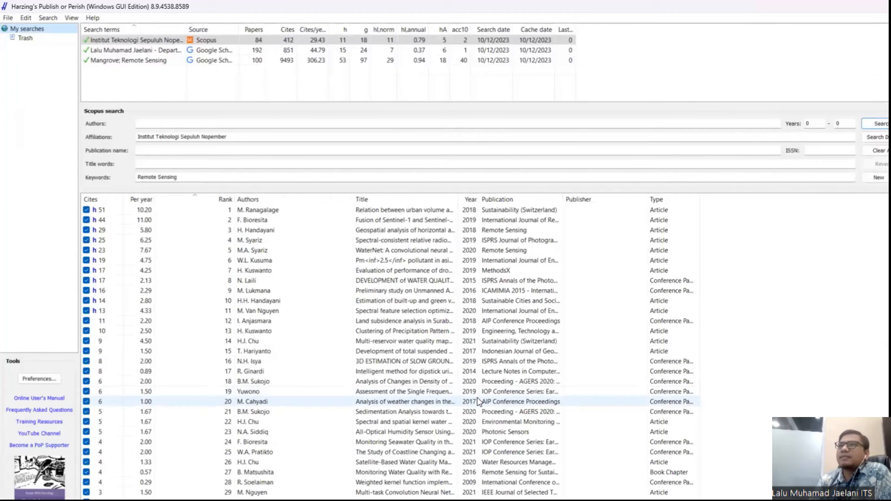
- Save the results of the "Mangrove; Remote Sensing" search in RIS/RefManager format on the Desktop as Mangrove.ris
click(124, 60)
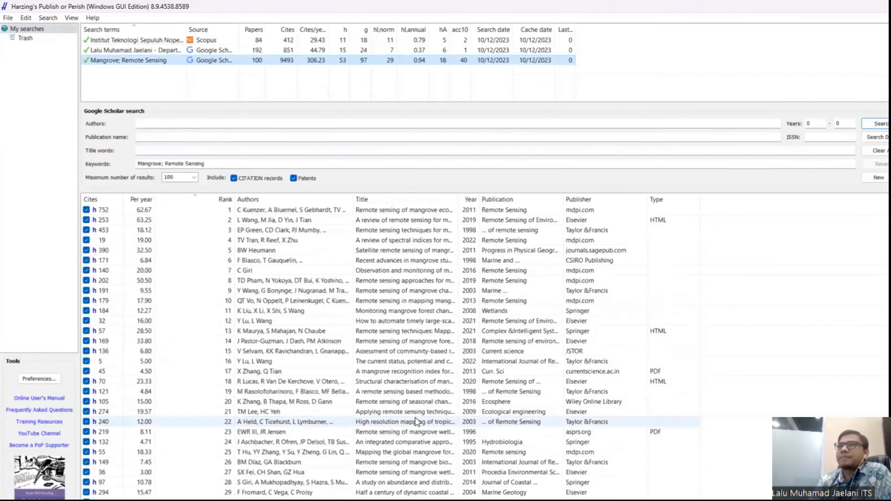
right_click(141, 61)
mouse_move(279, 233)
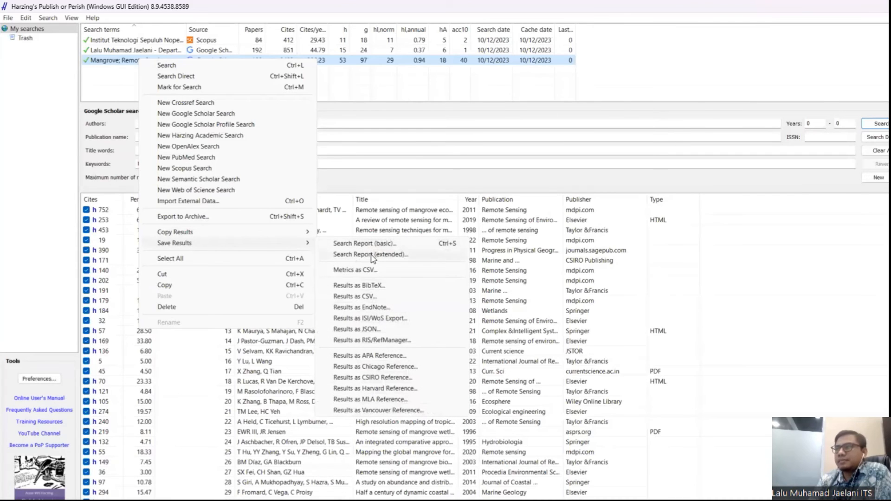
click(386, 341)
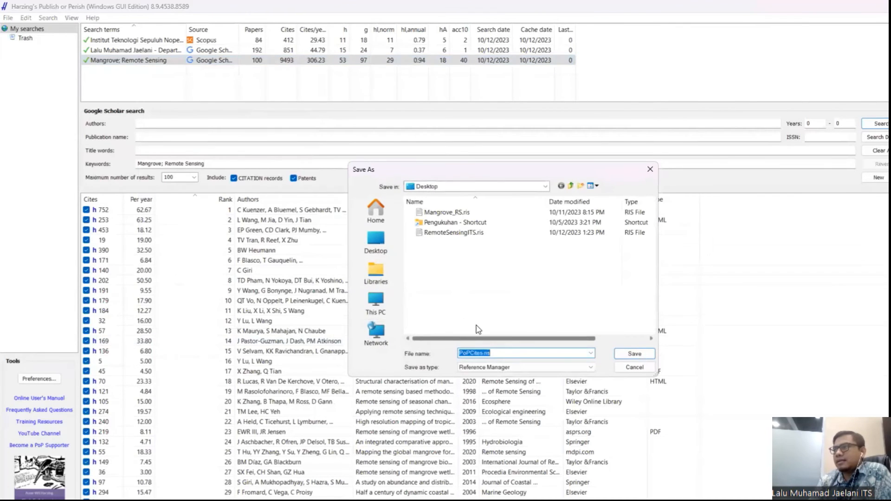
click(480, 354)
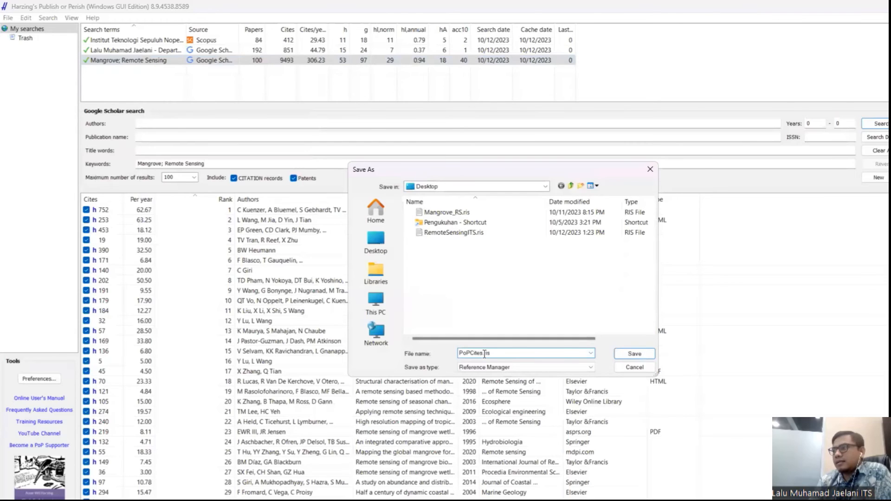
double_click(482, 352)
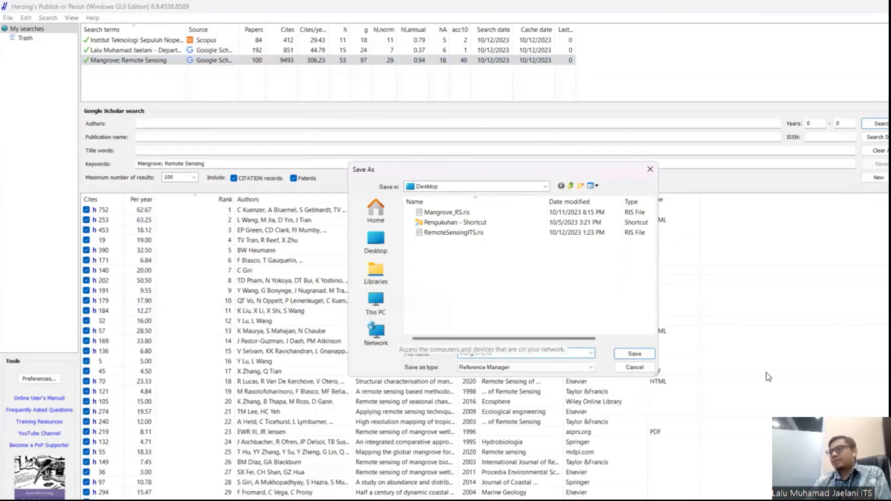
click(641, 358)
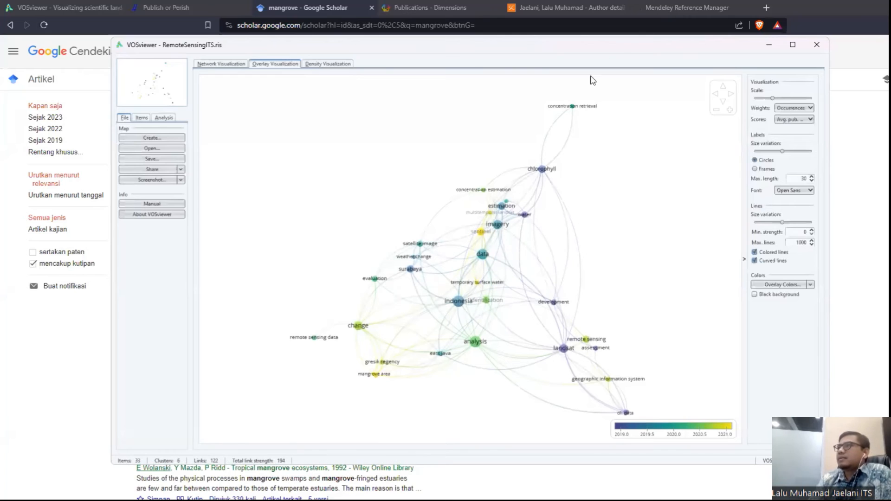
- Return to the VOSviewer window
key(alt+Tab)
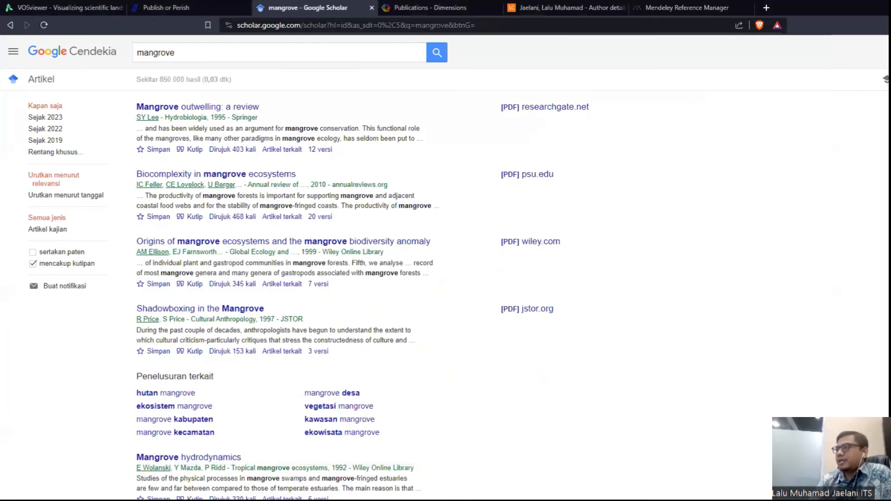
click(677, 500)
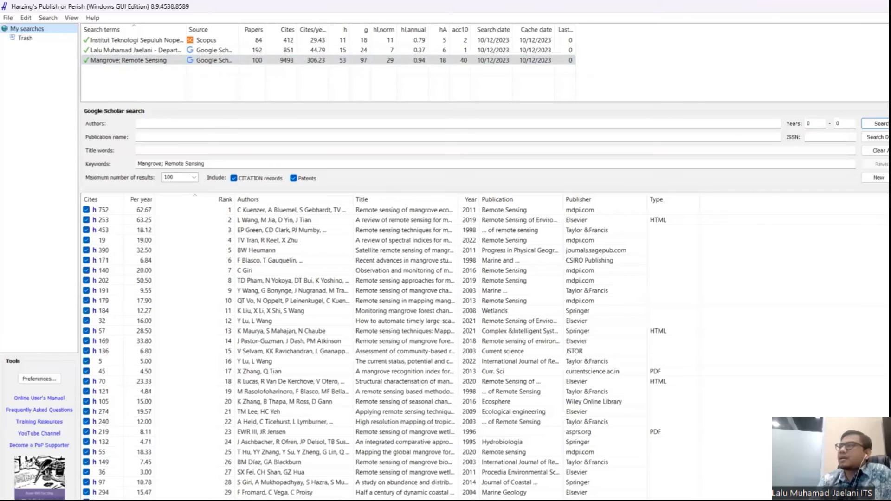
key(alt+Tab)
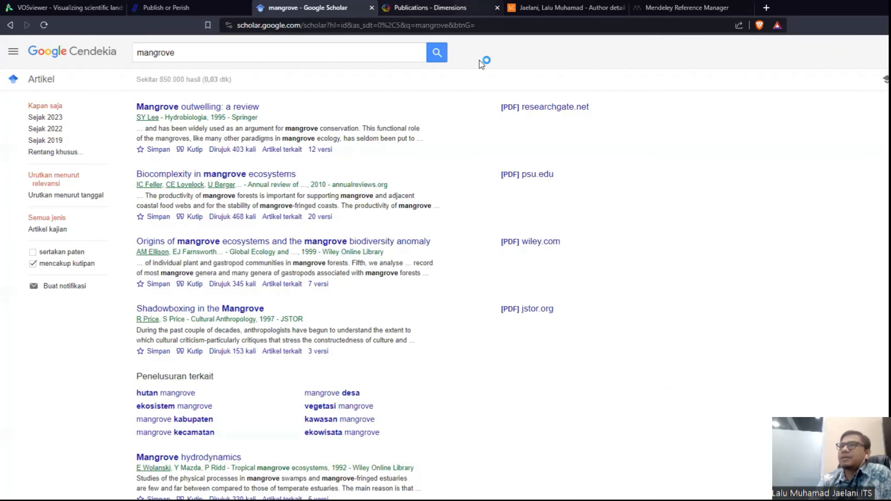
click(677, 500)
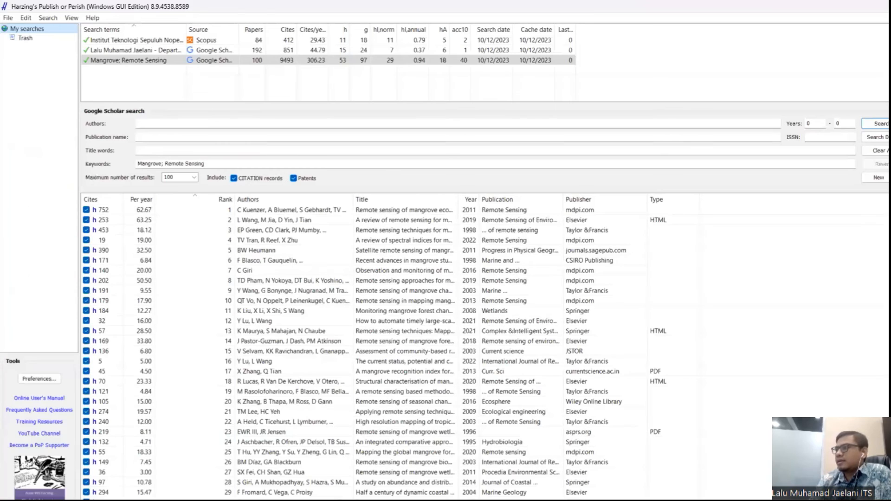
click(659, 500)
- Start a new map based on text data from reference manager files, using Mangrove.ris from the Desktop as the RIS file
click(152, 138)
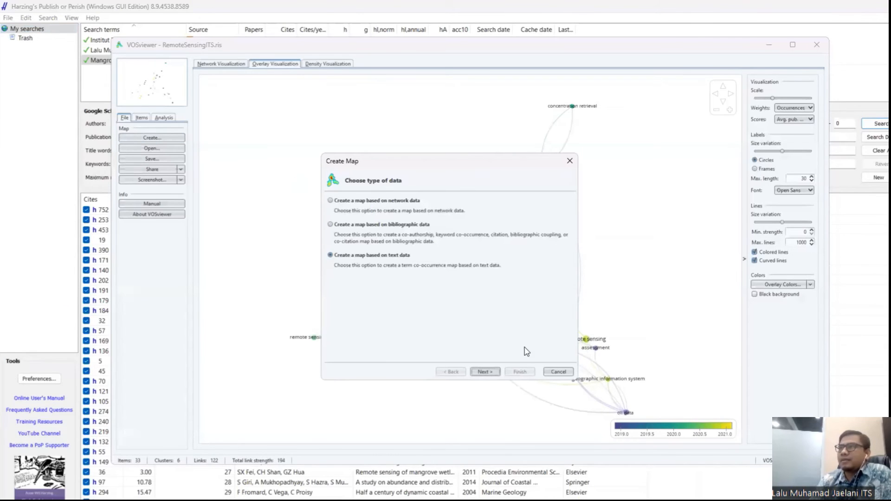
click(558, 372)
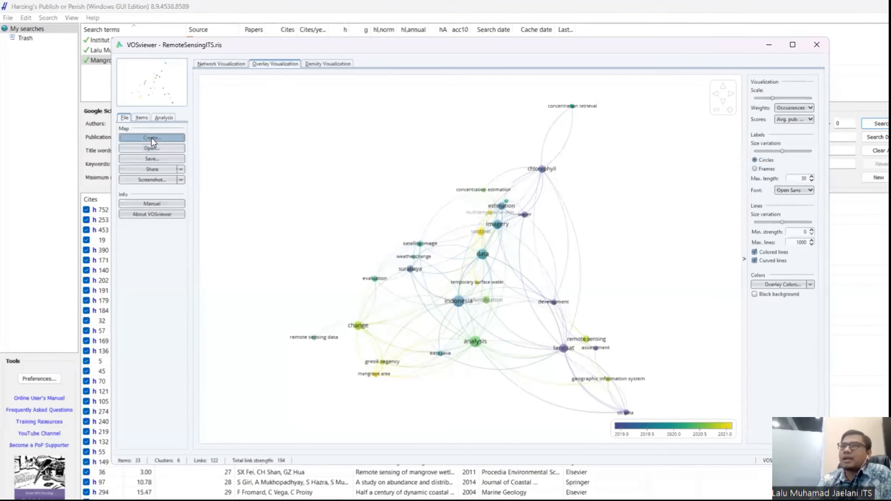
click(178, 140)
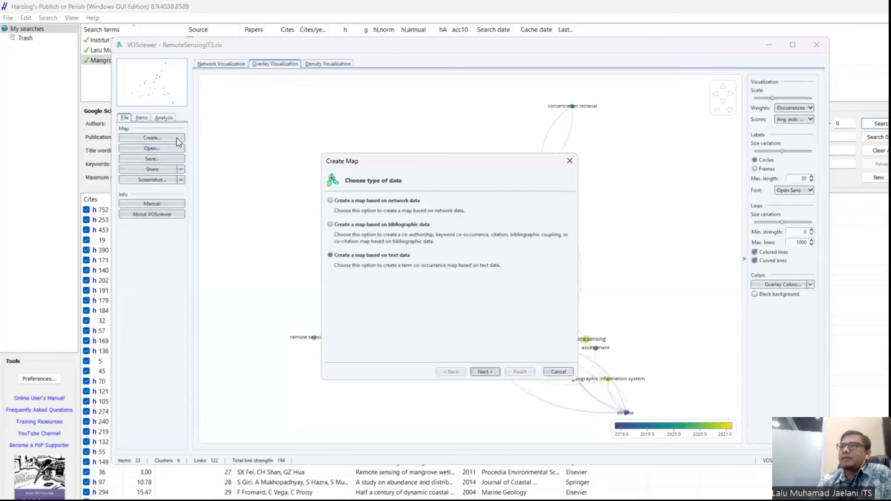
click(485, 372)
click(497, 371)
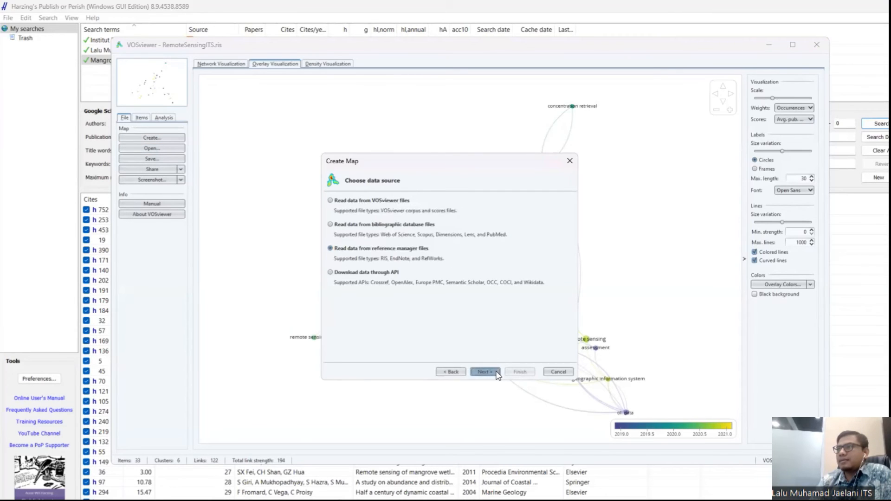
click(564, 223)
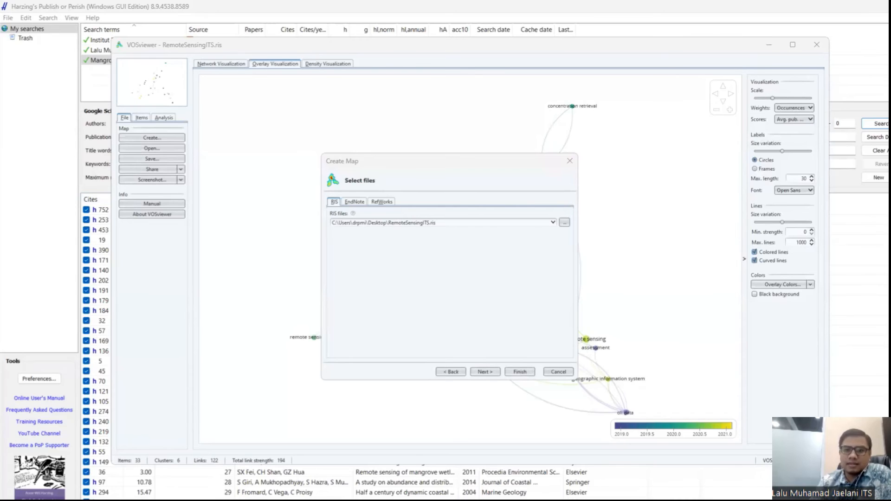
click(431, 277)
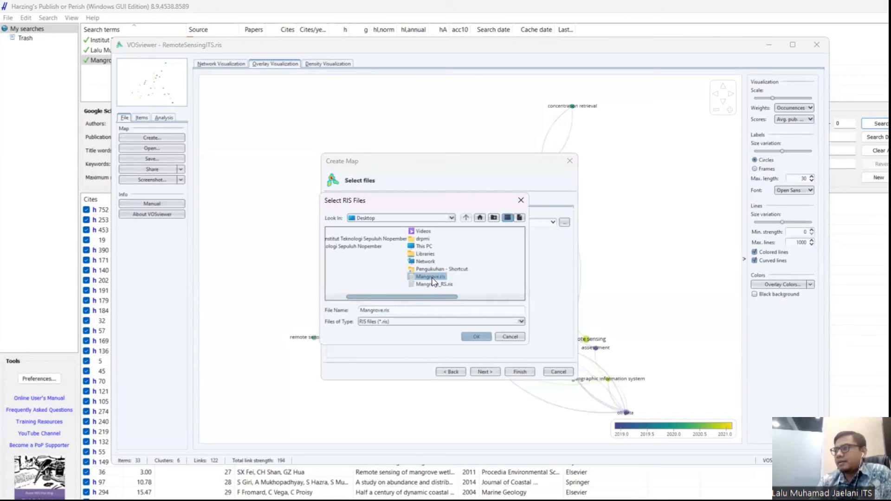
click(472, 342)
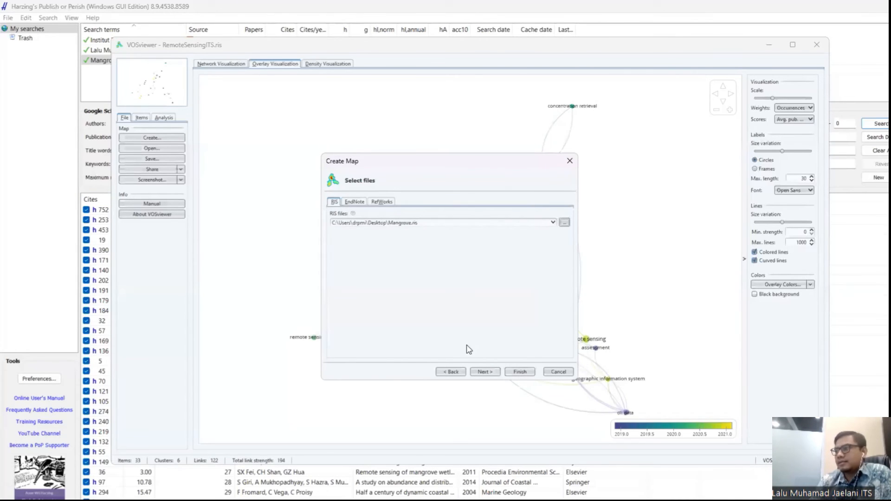
- Keep binary counting for the term extraction and set the minimum number of occurrences of a term to 5
click(488, 373)
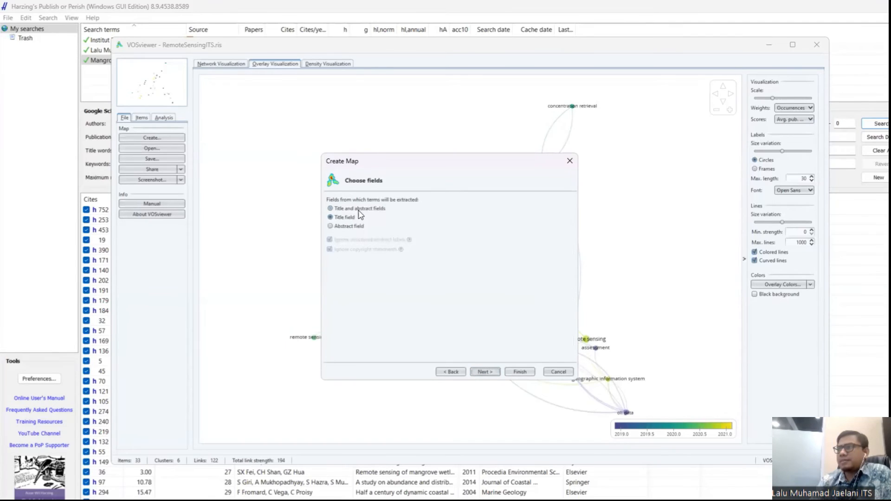
click(488, 372)
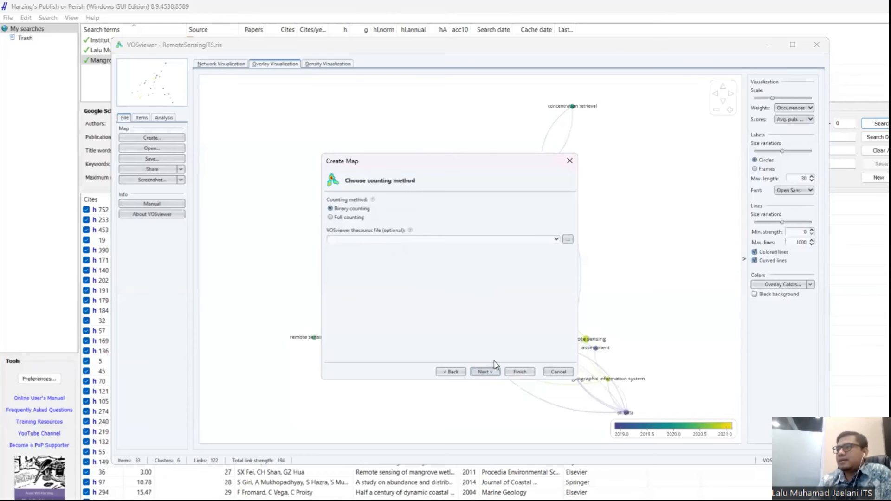
click(493, 373)
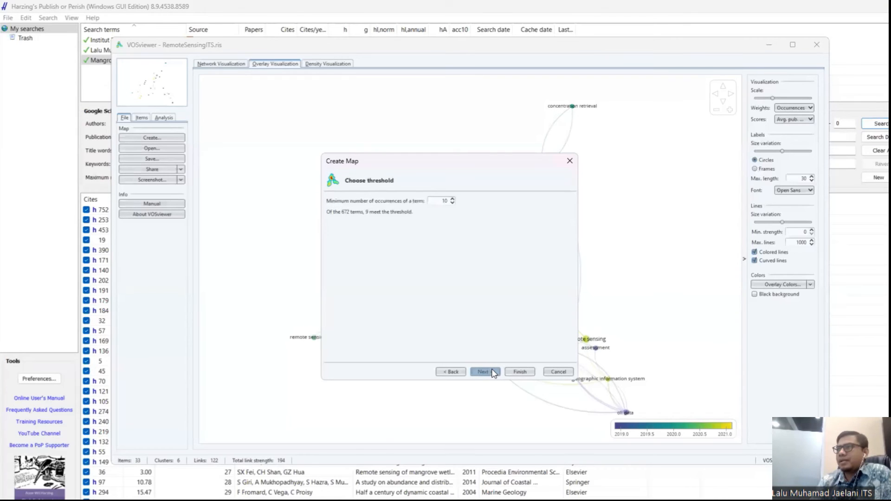
double_click(450, 202)
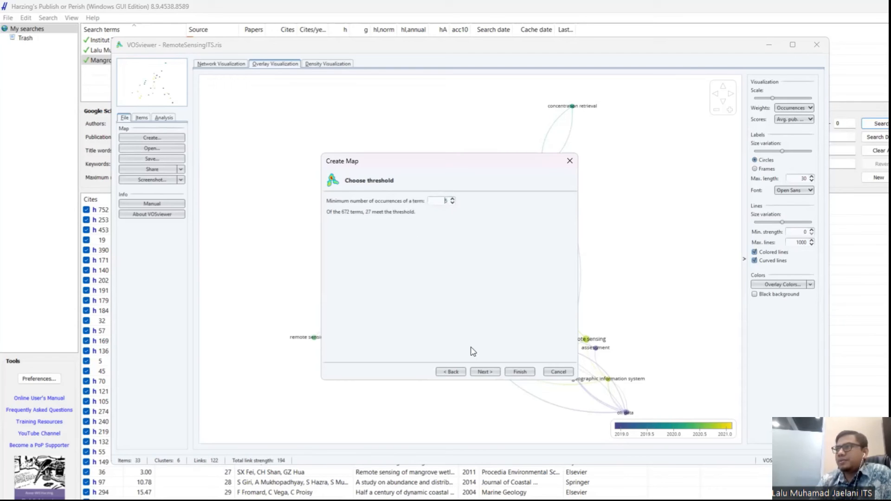
click(493, 374)
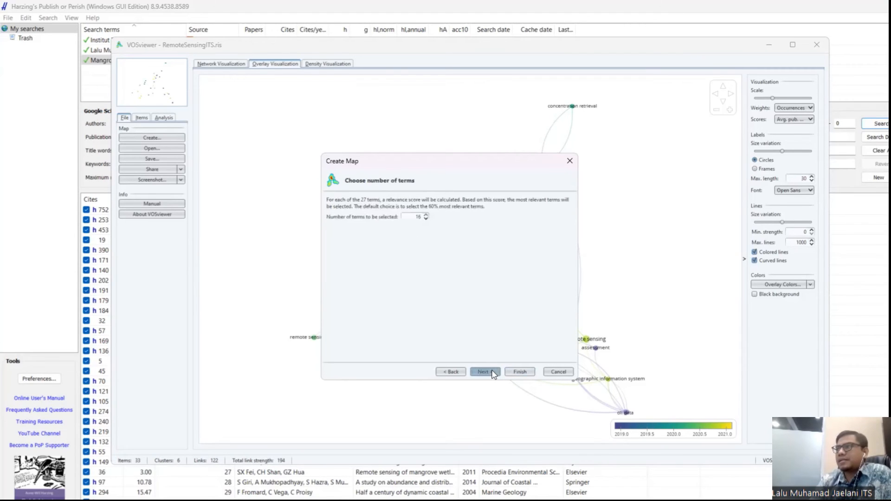
- Set the number of terms to be selected to 27, review the selected terms and finish creating the map
double_click(412, 219)
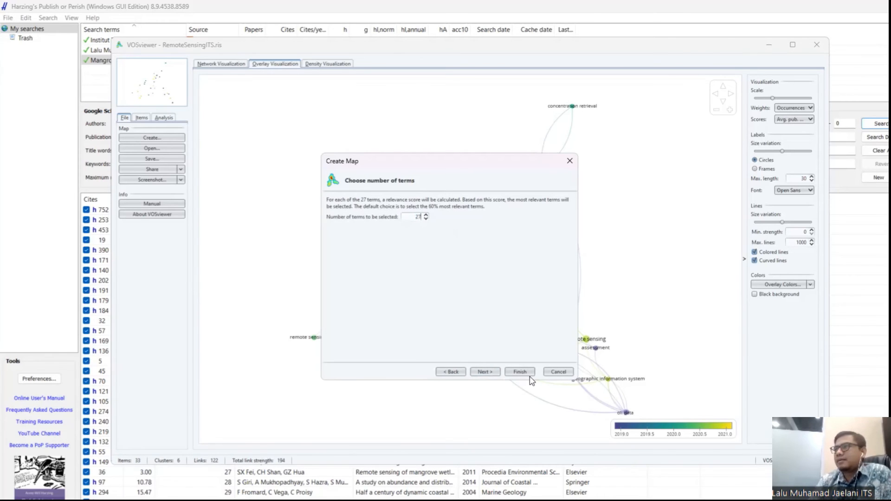
click(486, 375)
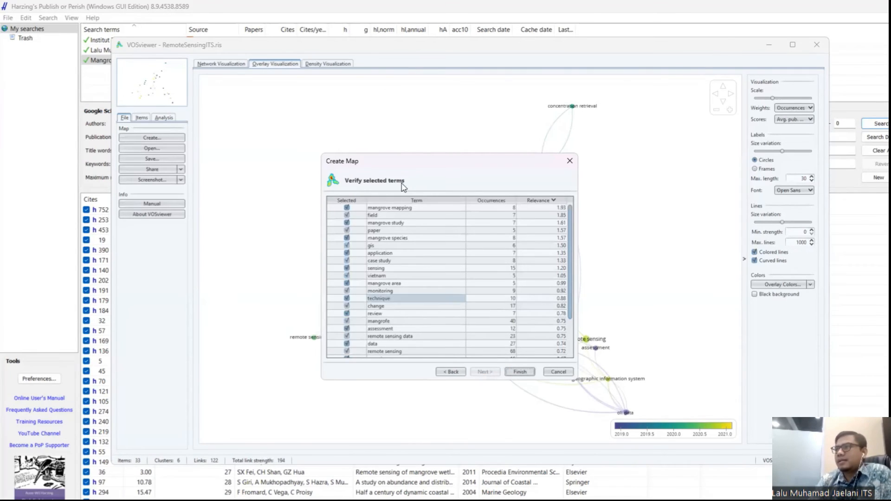
scroll(391, 313, down, 2)
scroll(391, 313, down, 1)
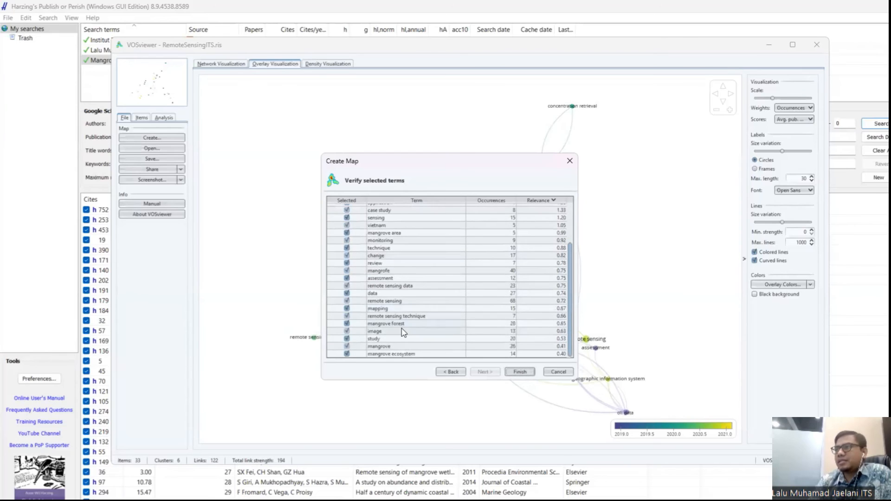
scroll(404, 346, up, 2)
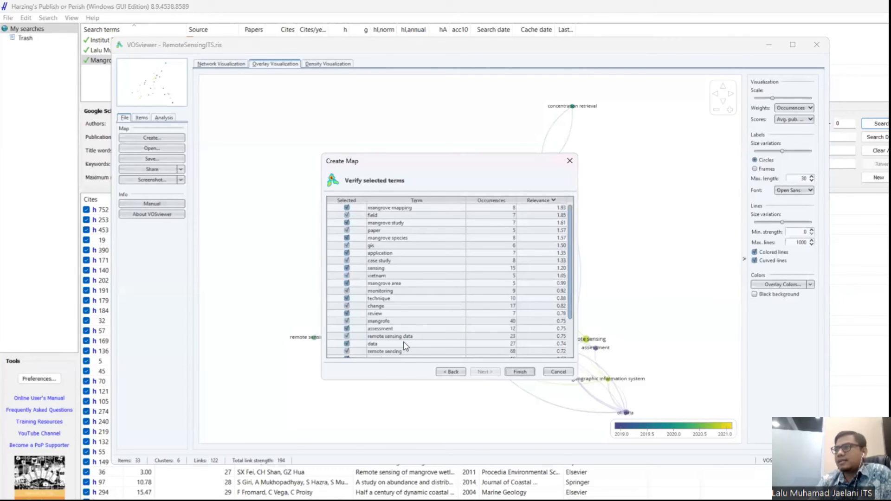
click(531, 373)
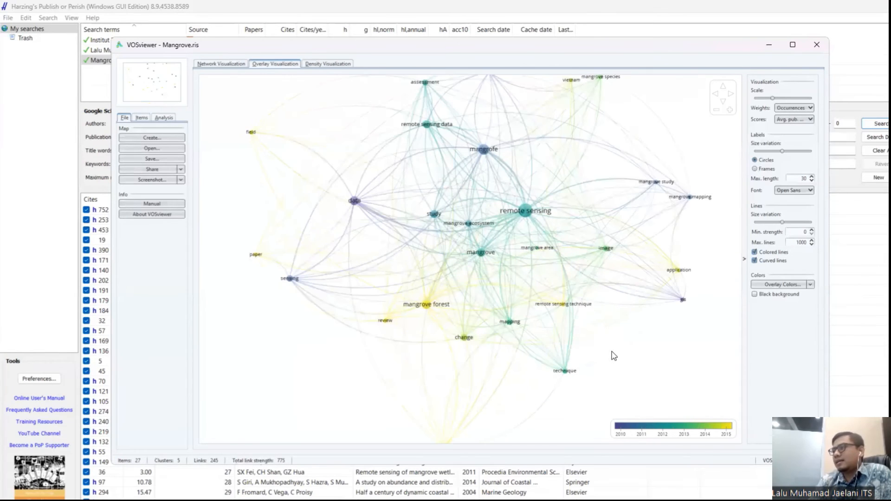
- Show the network visualization of the mangrove map and check the available weights options without changing them
click(222, 65)
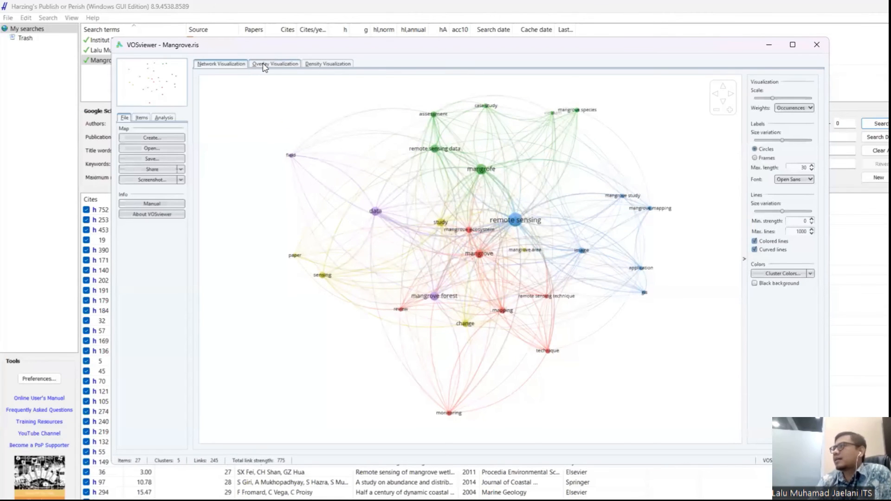
click(808, 115)
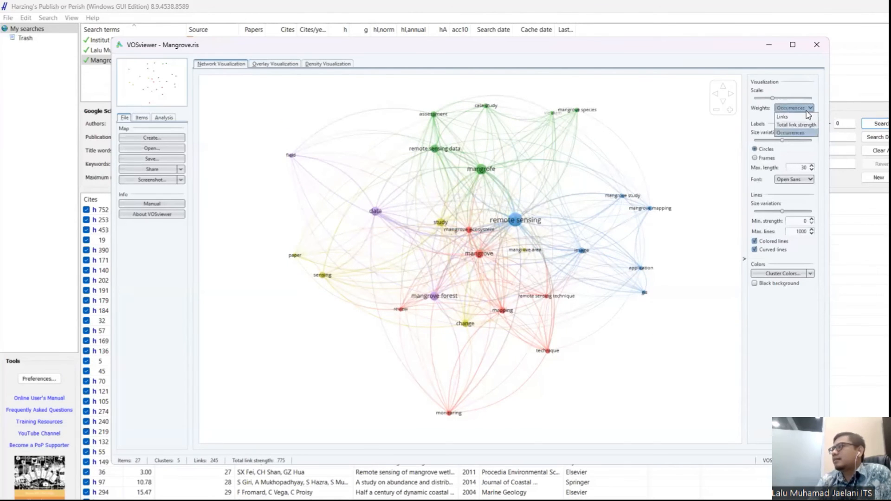
click(808, 115)
- Show the mangrove map's overlay visualization, try Total link strength weights, return to Occurrences, and keep the average publication year scores
click(289, 65)
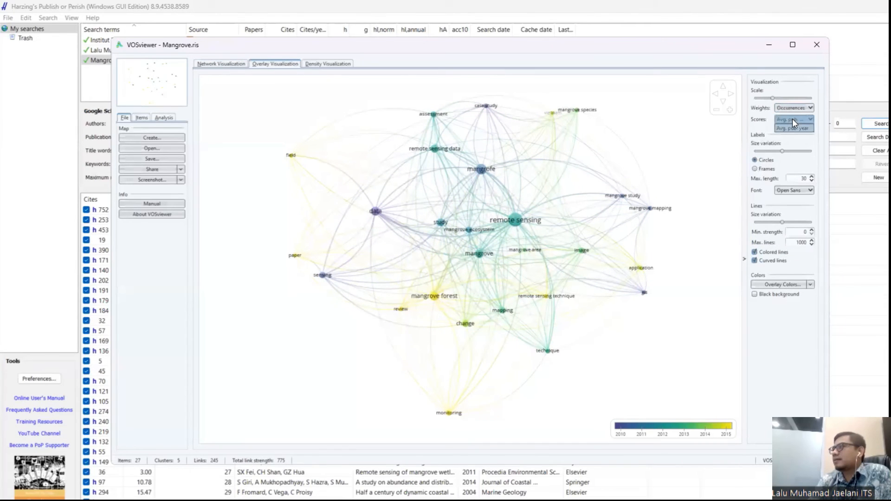
click(795, 125)
click(792, 107)
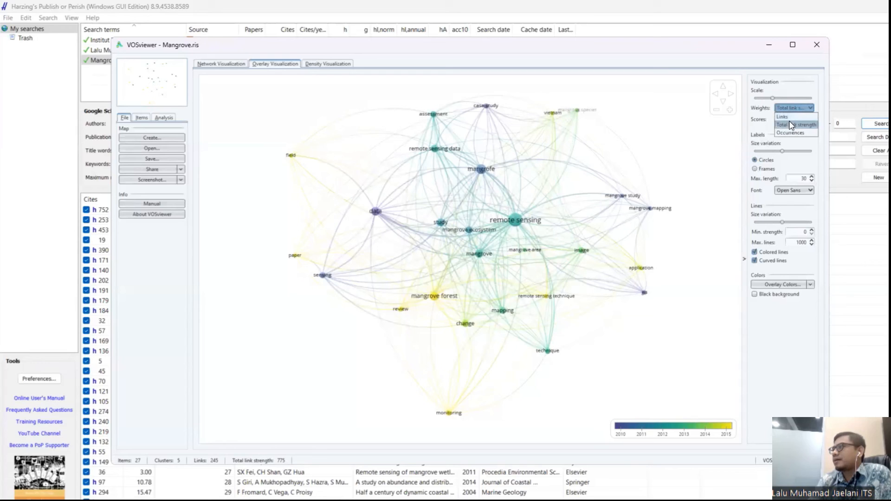
click(791, 134)
click(792, 118)
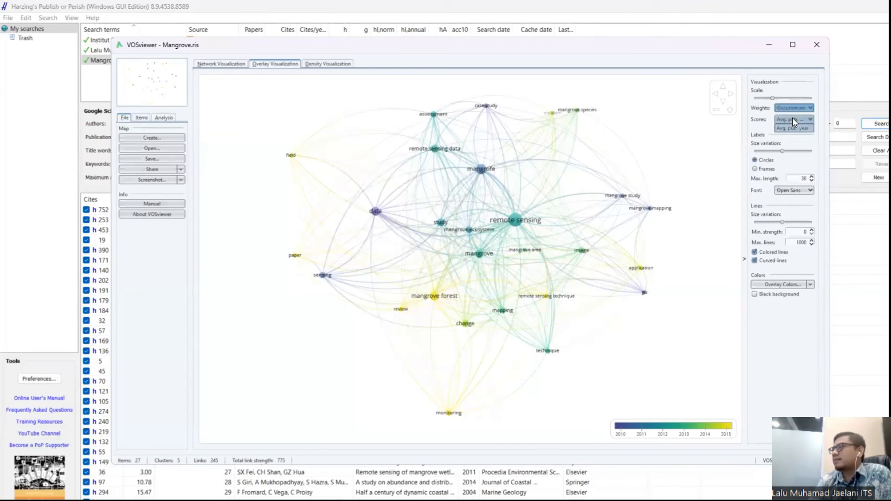
click(791, 126)
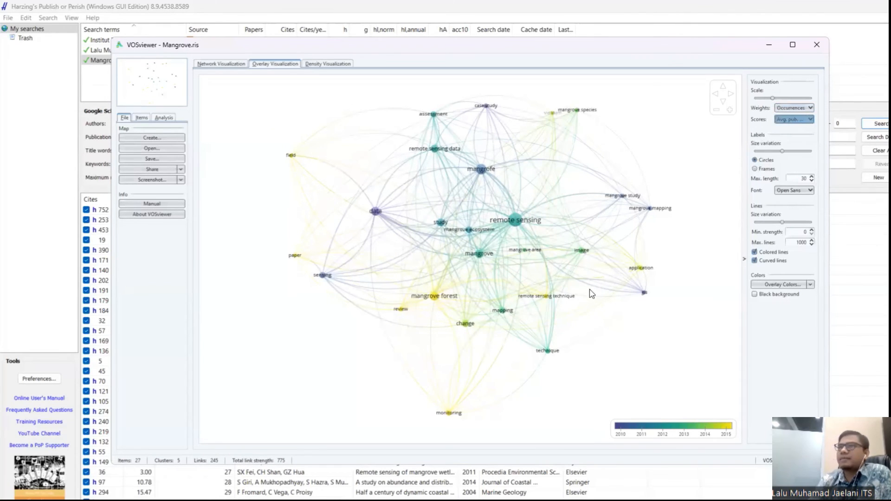
click(792, 46)
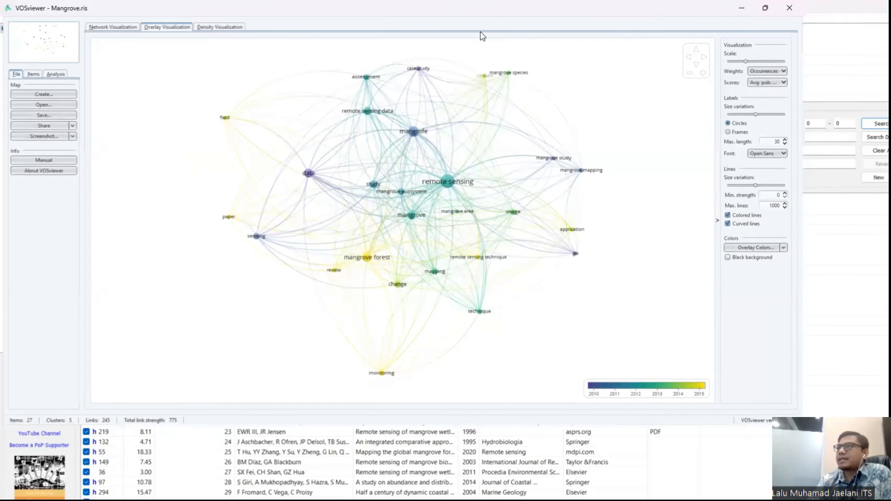
double_click(461, 8)
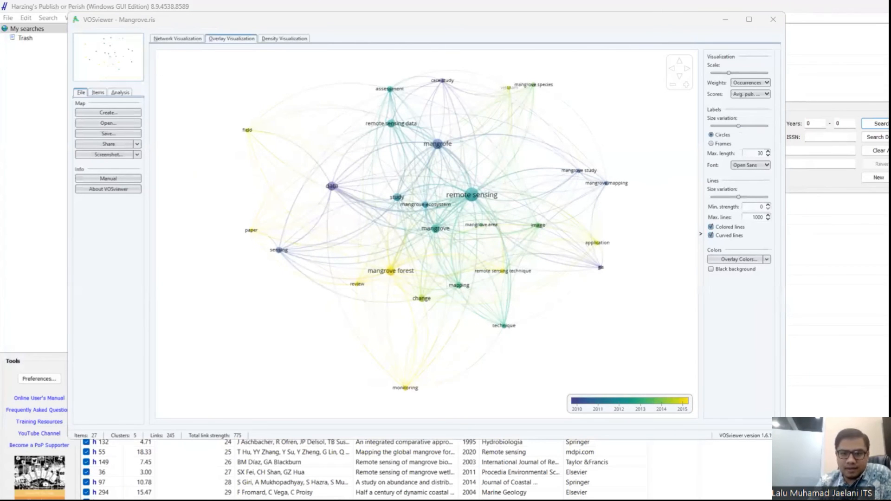
- Set the maximum score of the overlay colors range to 2022 instead of the automatic value
double_click(562, 289)
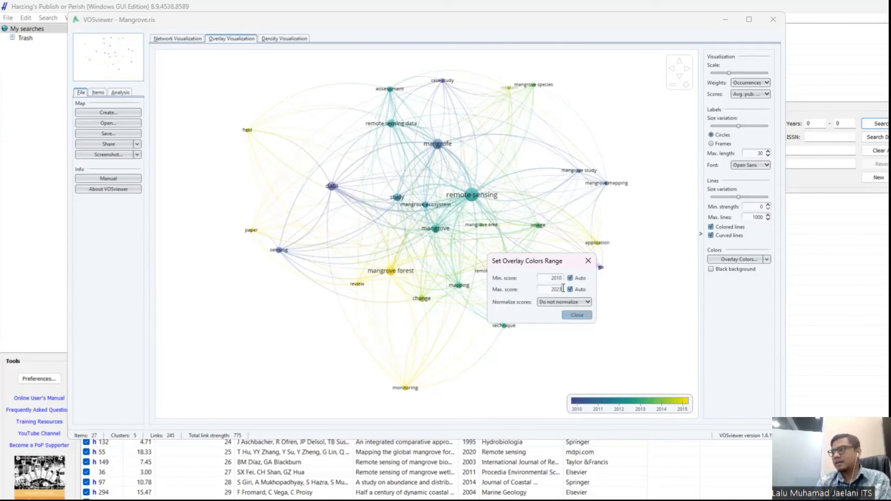
key(Return)
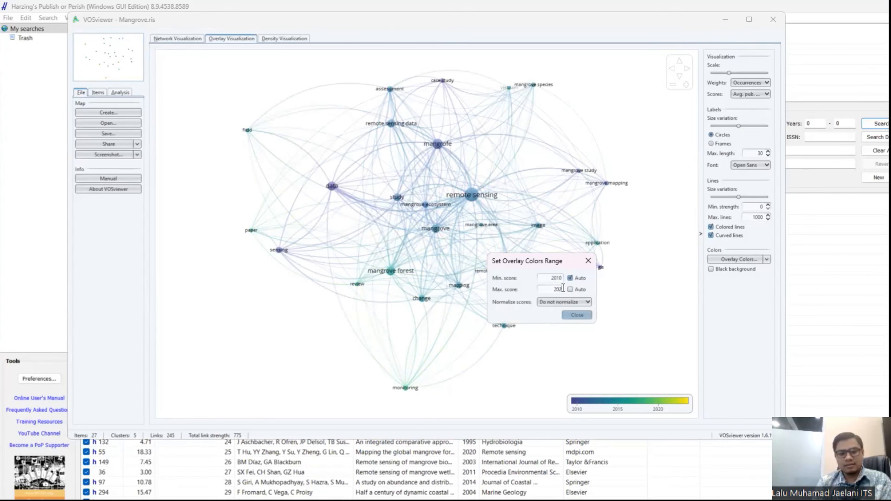
double_click(557, 290)
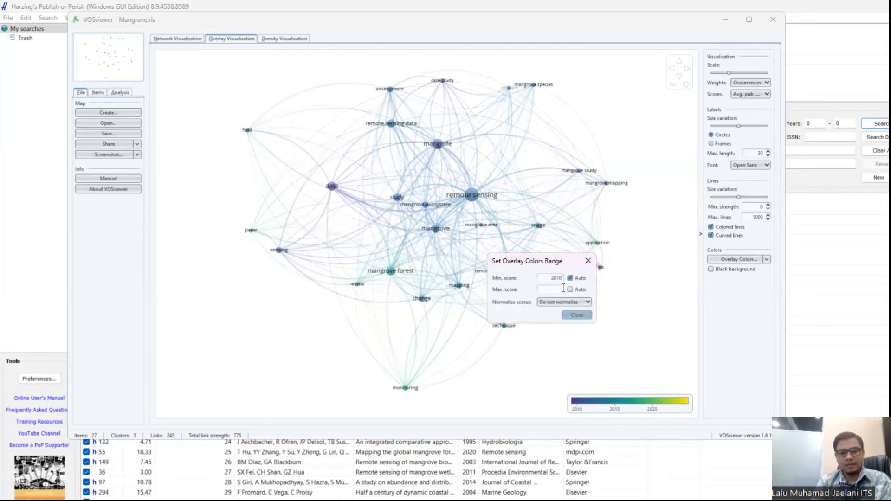
text(2022)
double_click(562, 288)
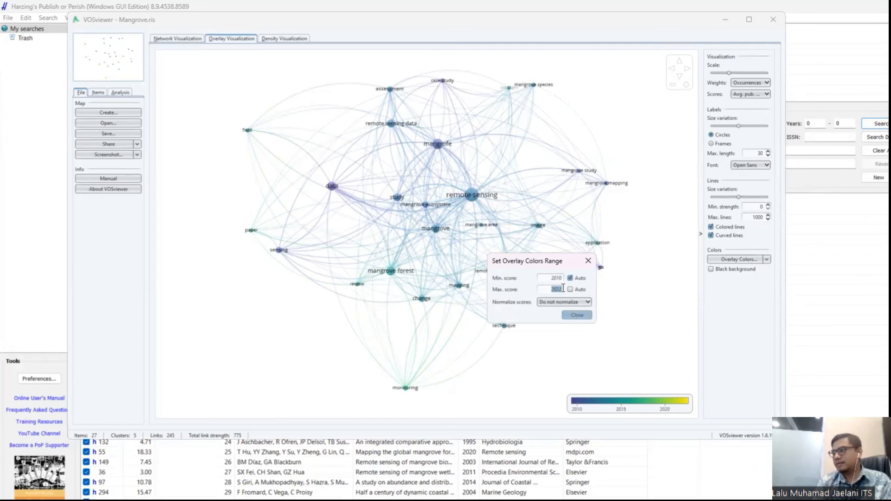
- Turn off the automatic minimum score, set it to 2000 and close the overlay colors range settings
double_click(560, 279)
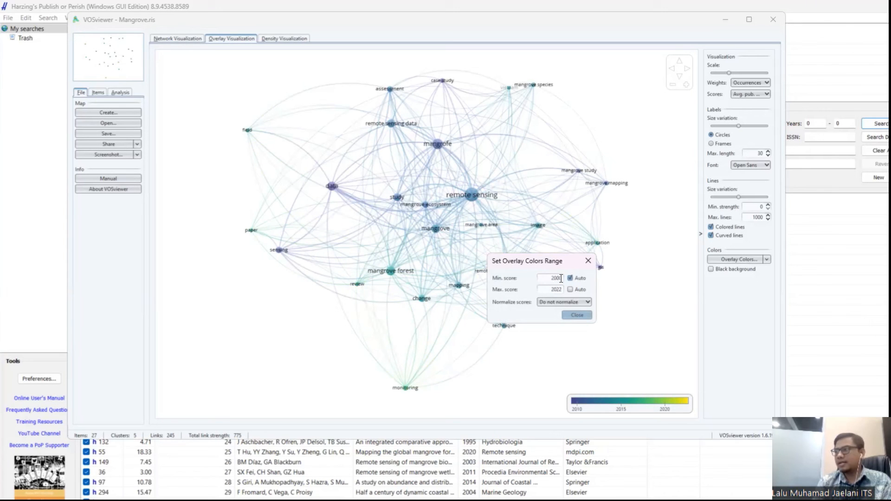
key(Tab)
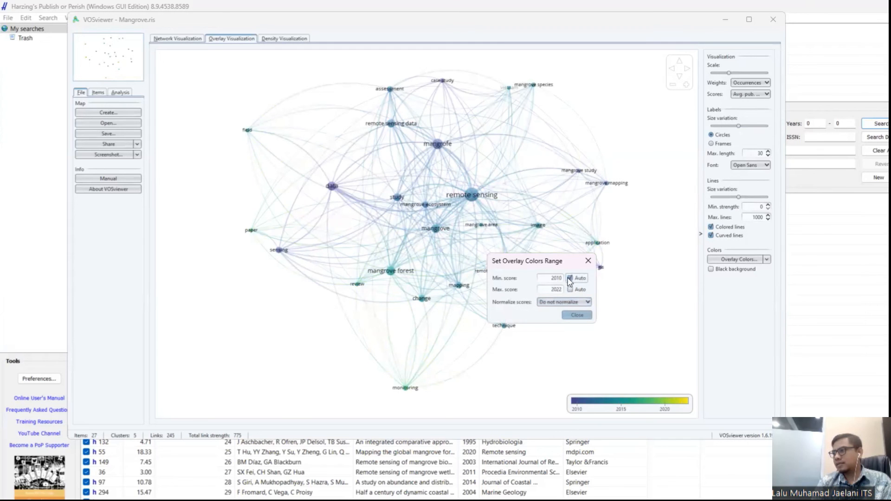
double_click(562, 280)
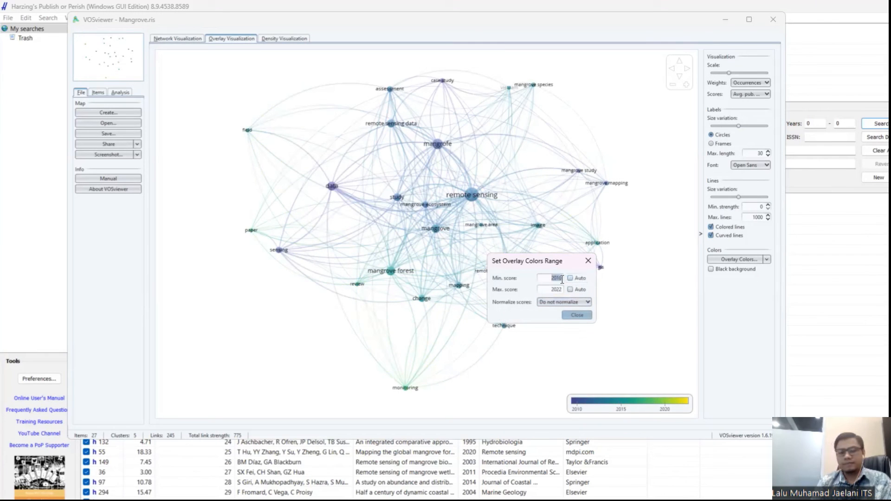
text(2000)
click(579, 315)
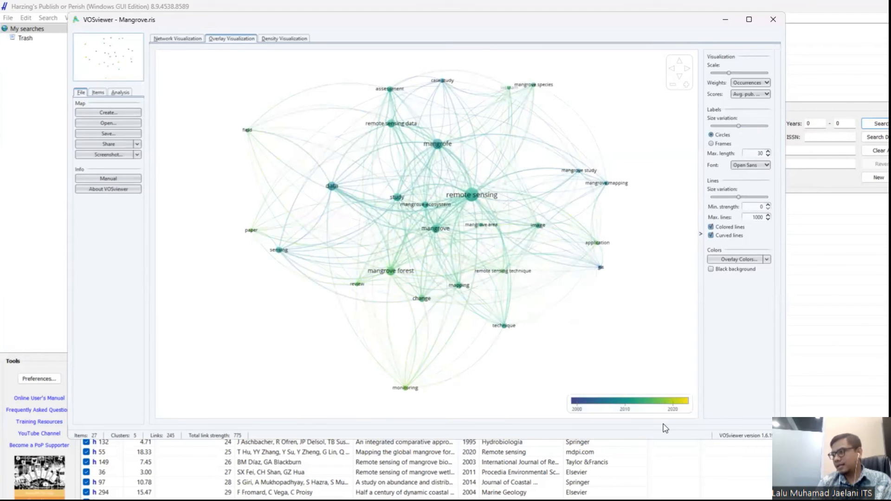
- Restore the automatic minimum and maximum scores for the overlay colors range and close its settings
click(625, 406)
click(575, 290)
click(574, 278)
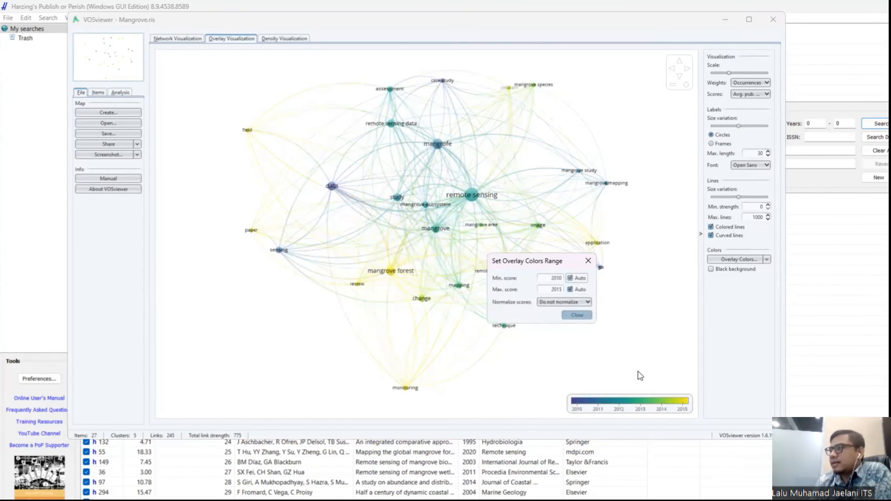
click(581, 314)
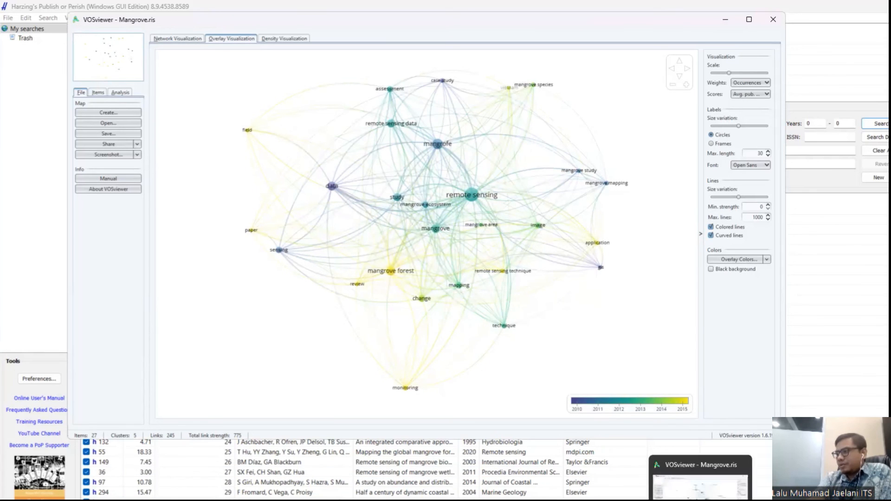
- Switch to Publish or Perish, sort the Mangrove; Remote Sensing results by year, newest first, and review the distribution of publication years
click(700, 500)
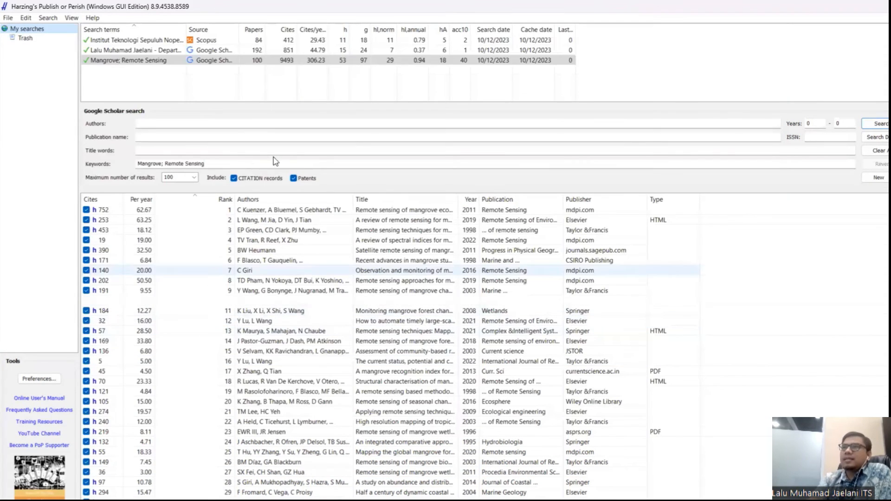
click(471, 199)
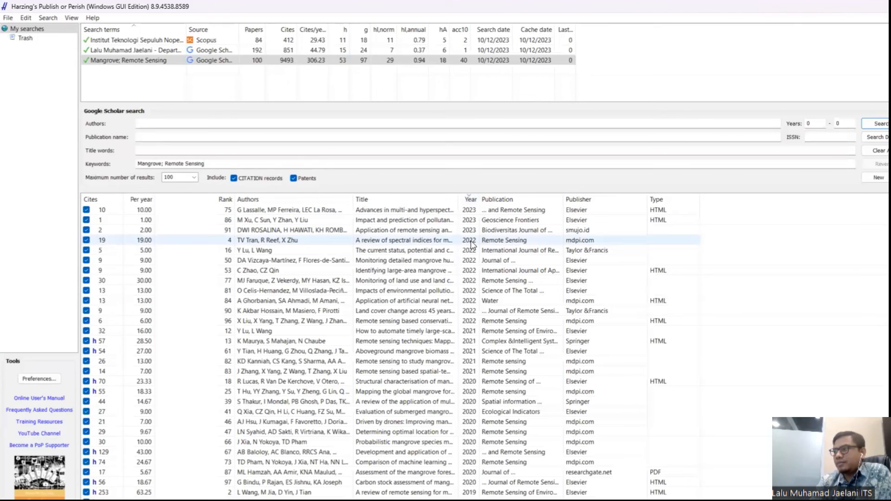
scroll(476, 340, down, 15)
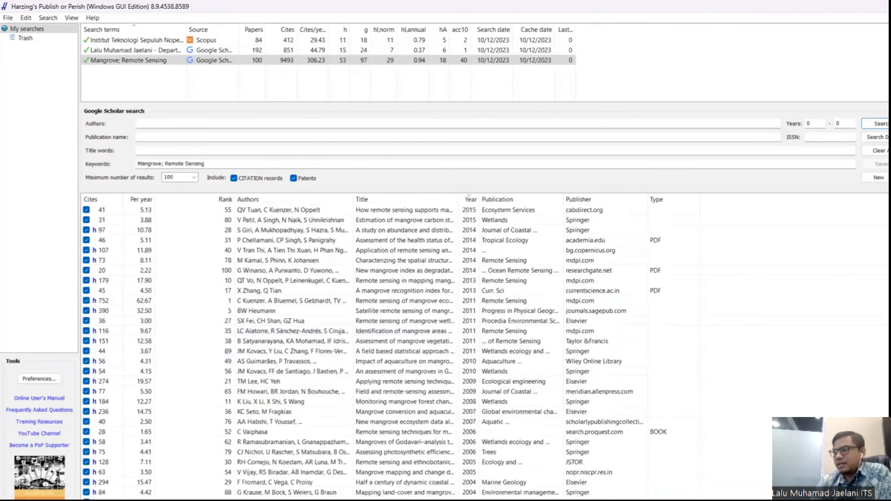
scroll(475, 340, up, 2)
scroll(476, 346, down, 7)
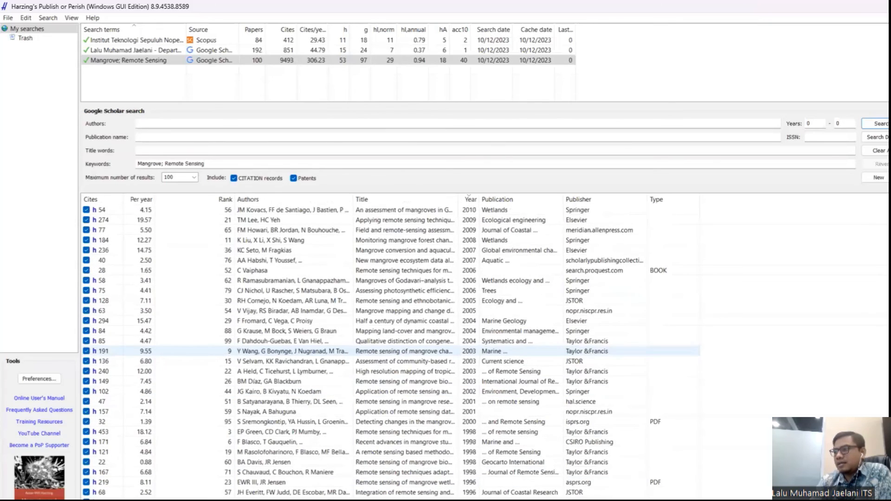
scroll(475, 346, up, 10)
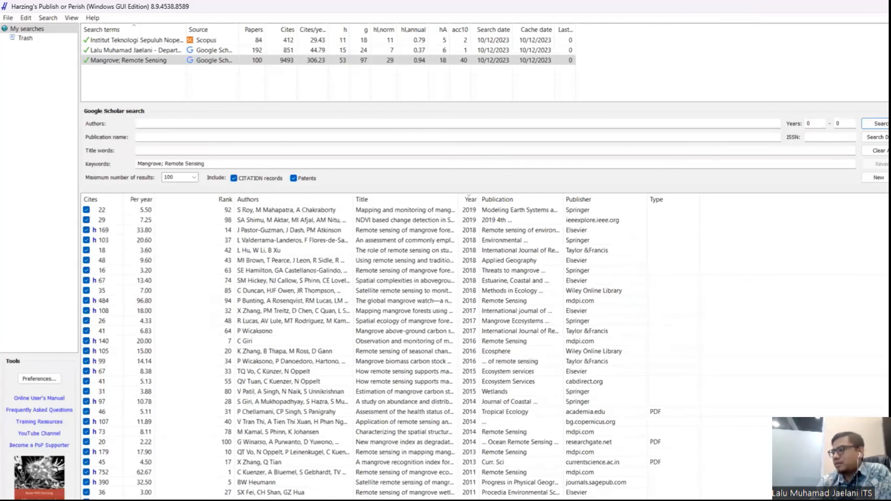
- Switch back to VOSviewer, show the mangrove map's density visualization and return to its network visualization
key(alt+Tab)
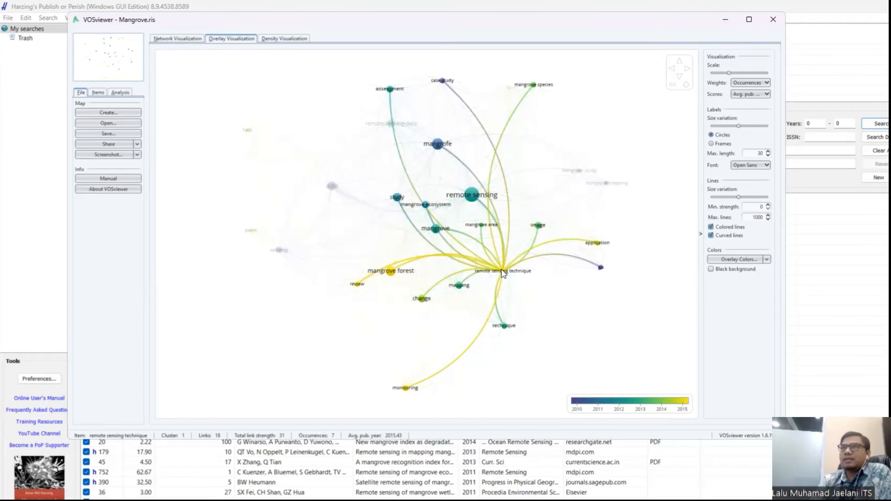
click(284, 38)
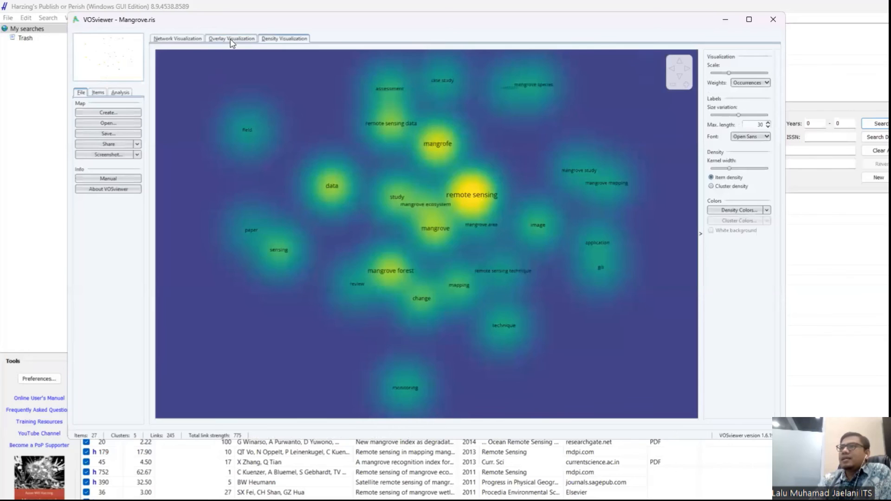
click(184, 39)
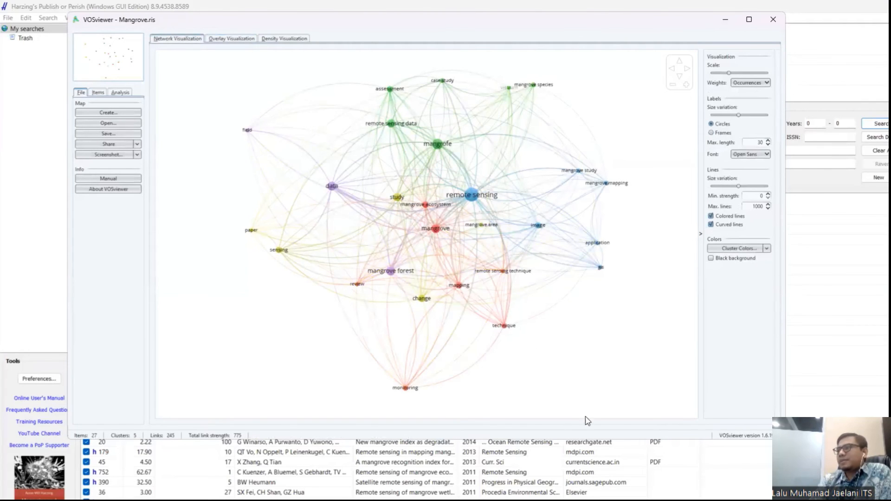
scroll(456, 338, up, 2)
scroll(458, 339, down, 2)
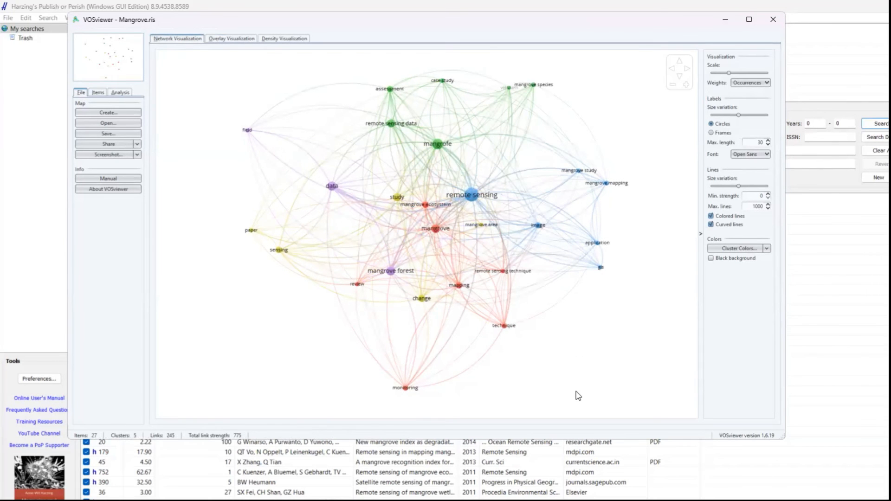
click(231, 38)
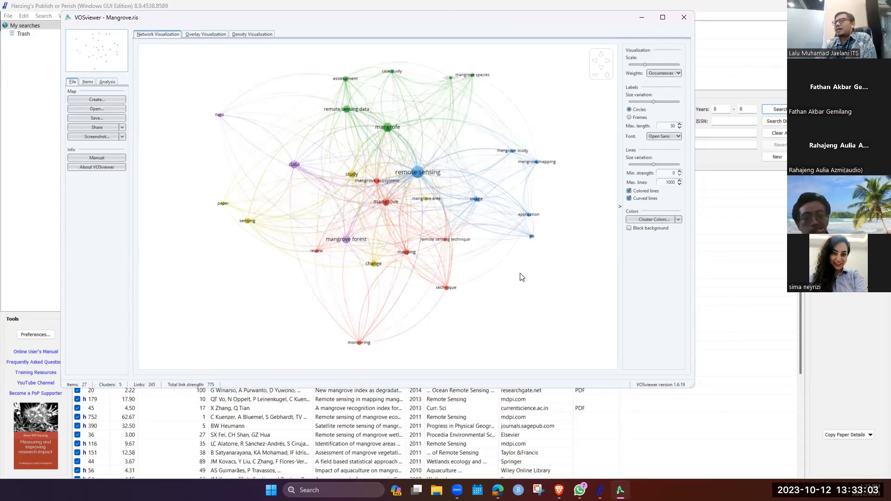